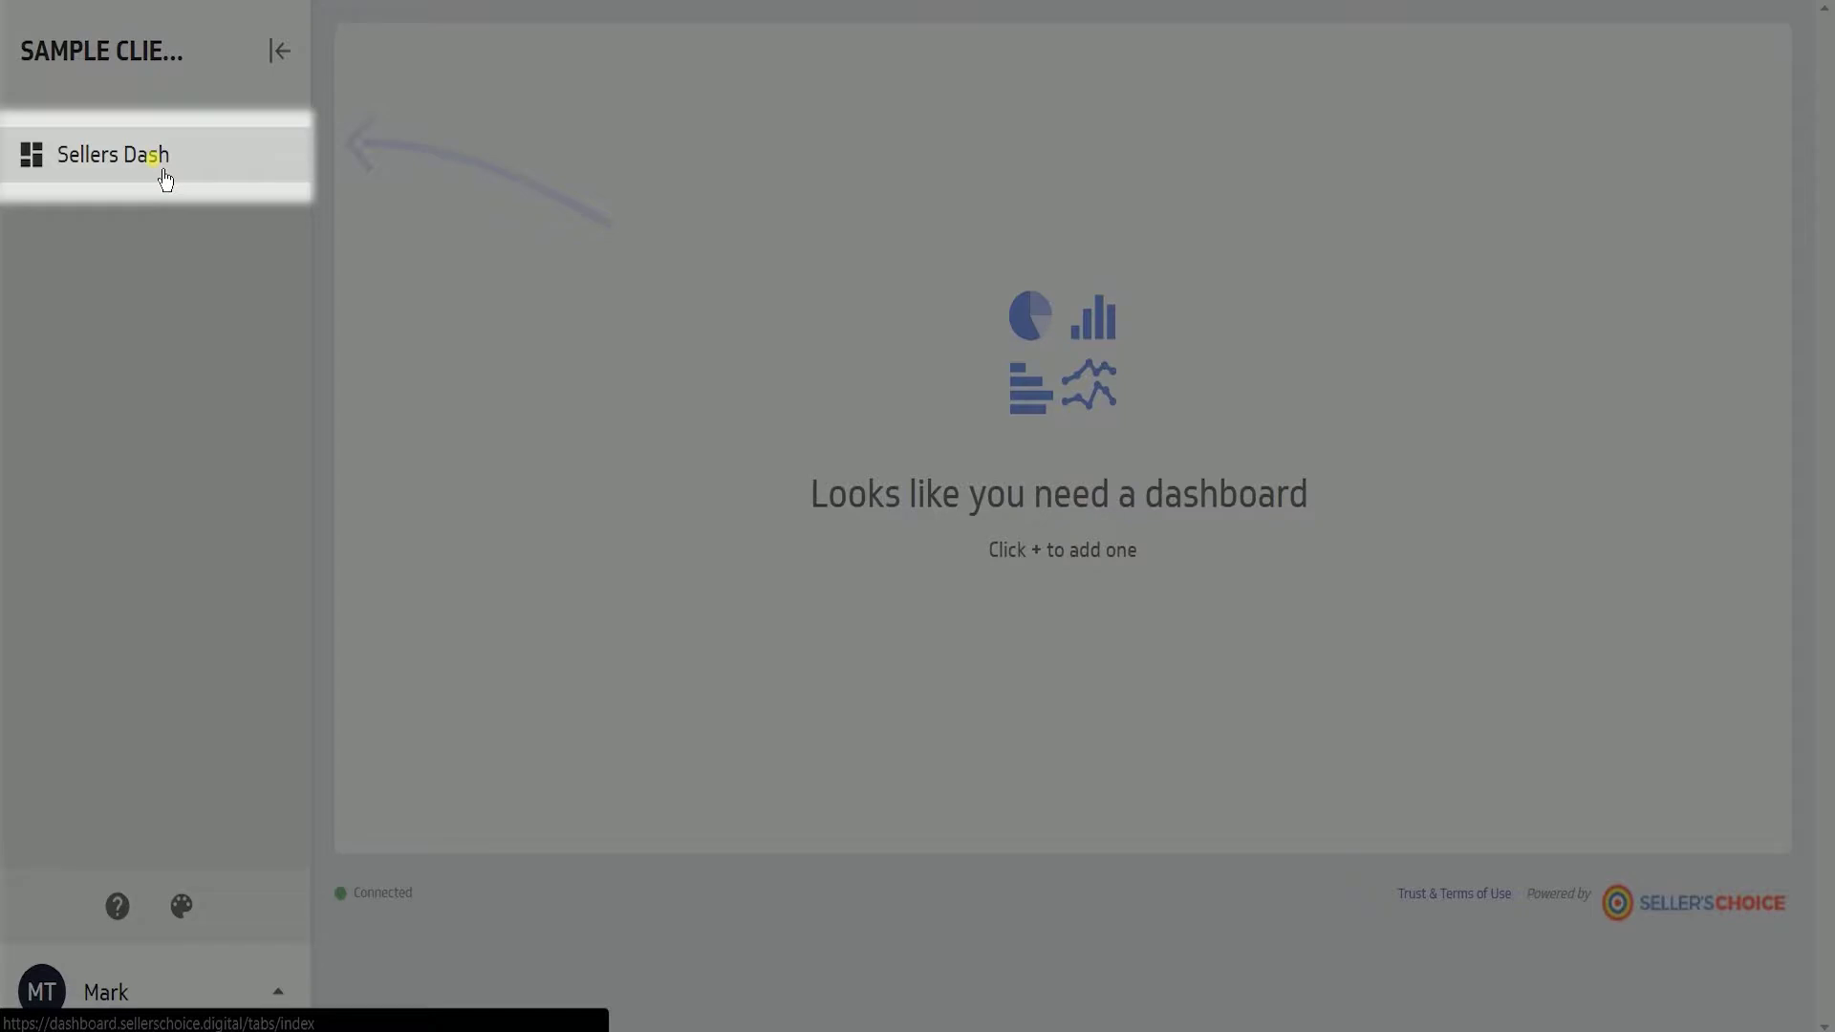
- Open the Google Ads dashboard and set its weekly performance period from 09/01/2018 to 09/30/2018
{"action": "left_click", "coordinate": [919, 443]}
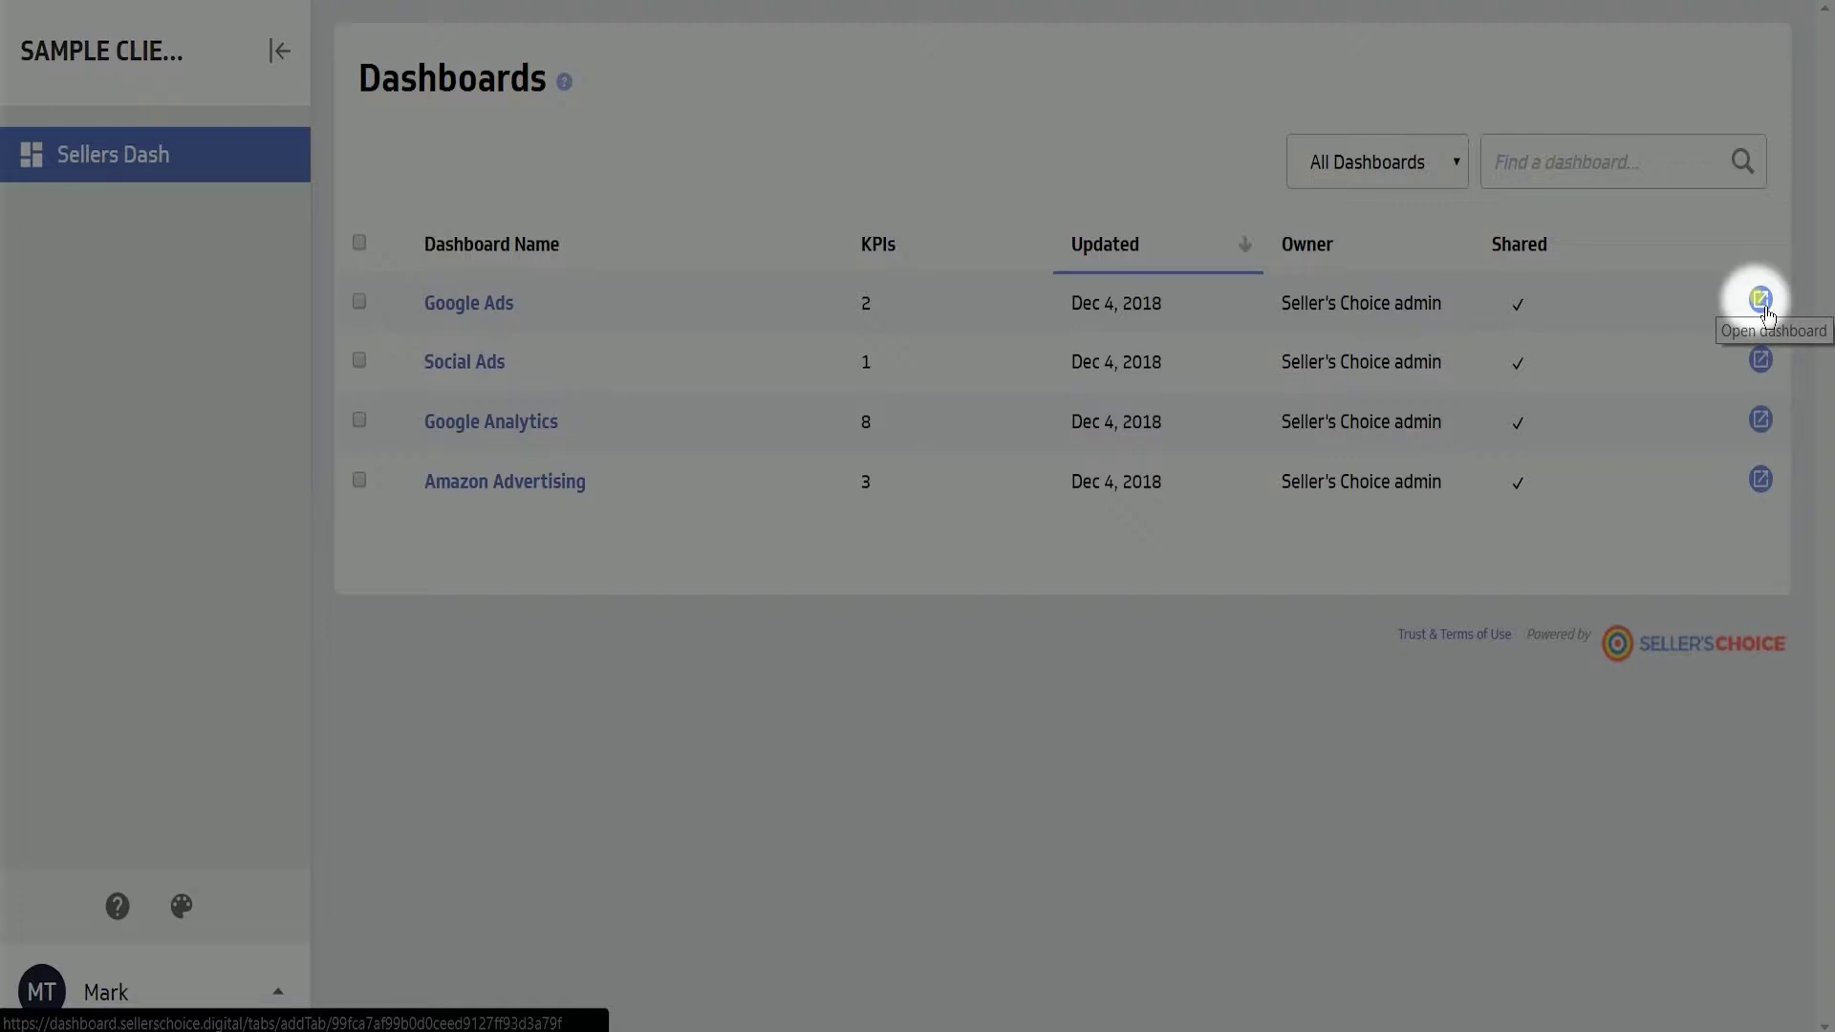
{"action": "left_click", "coordinate": [1761, 300]}
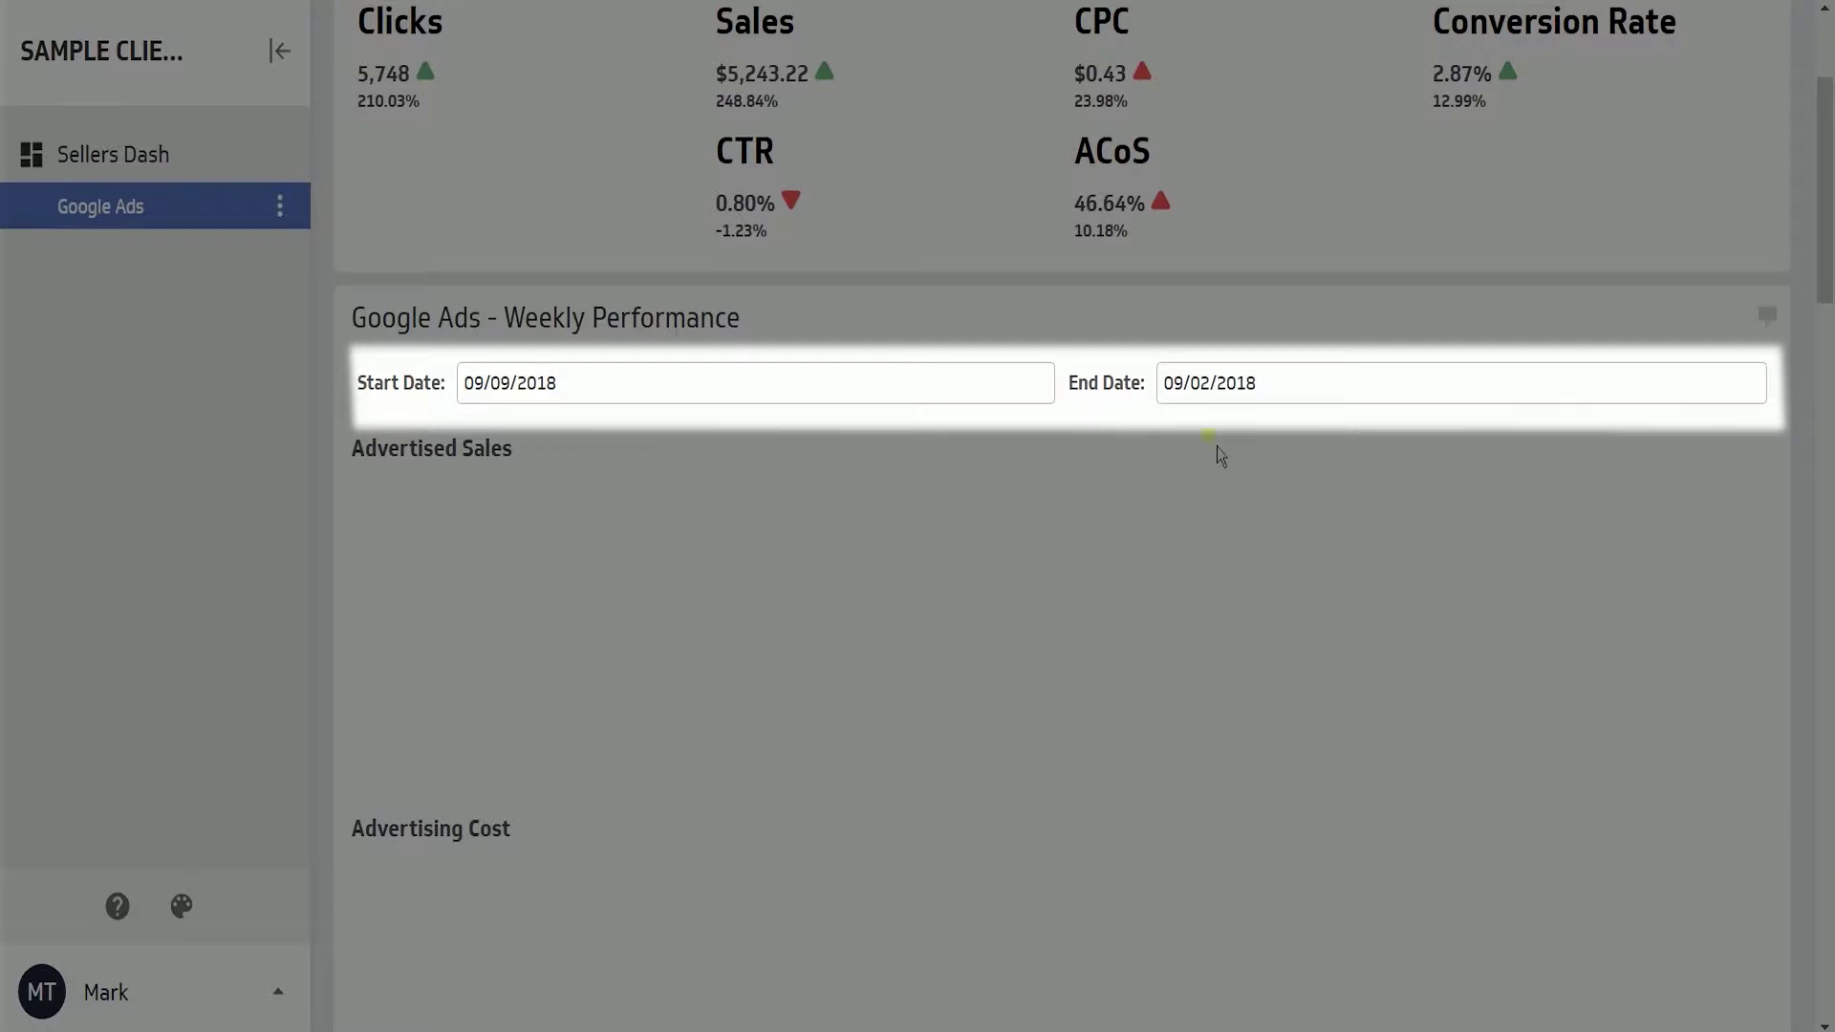
{"action": "left_click", "coordinate": [573, 378]}
{"action": "left_click", "coordinate": [803, 566]}
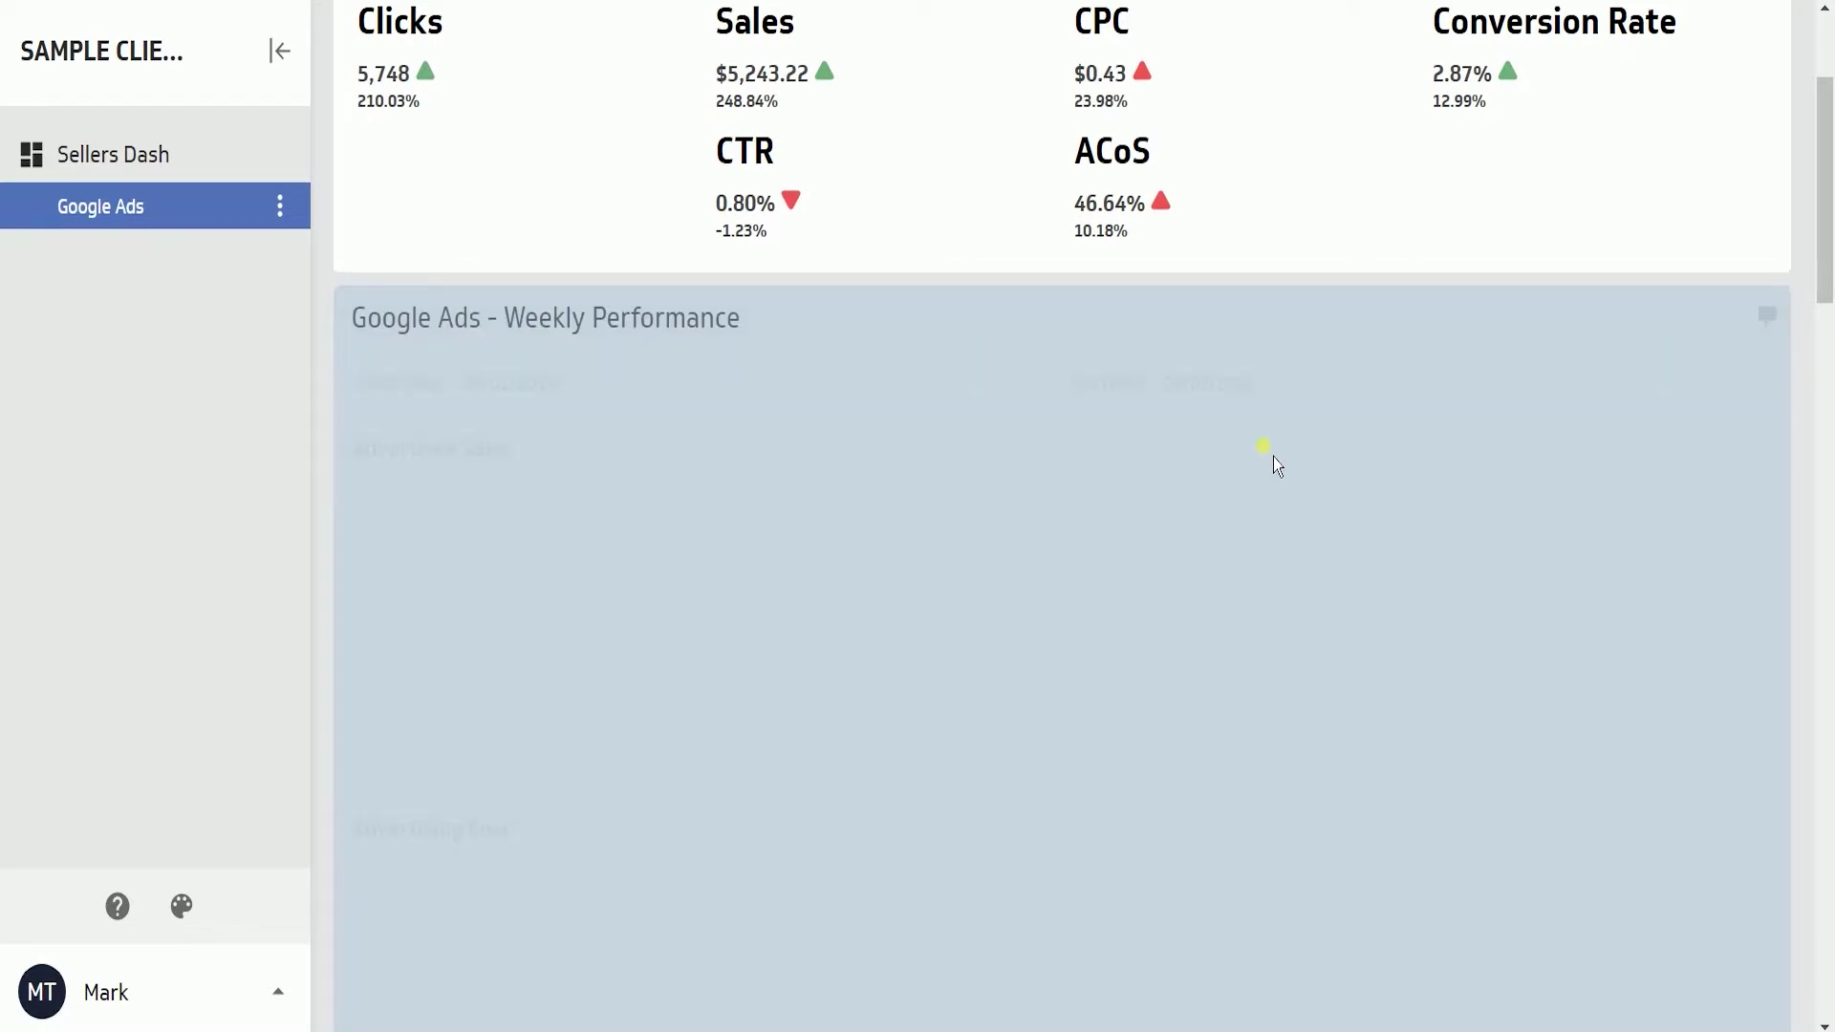
{"action": "left_click", "coordinate": [1235, 382]}
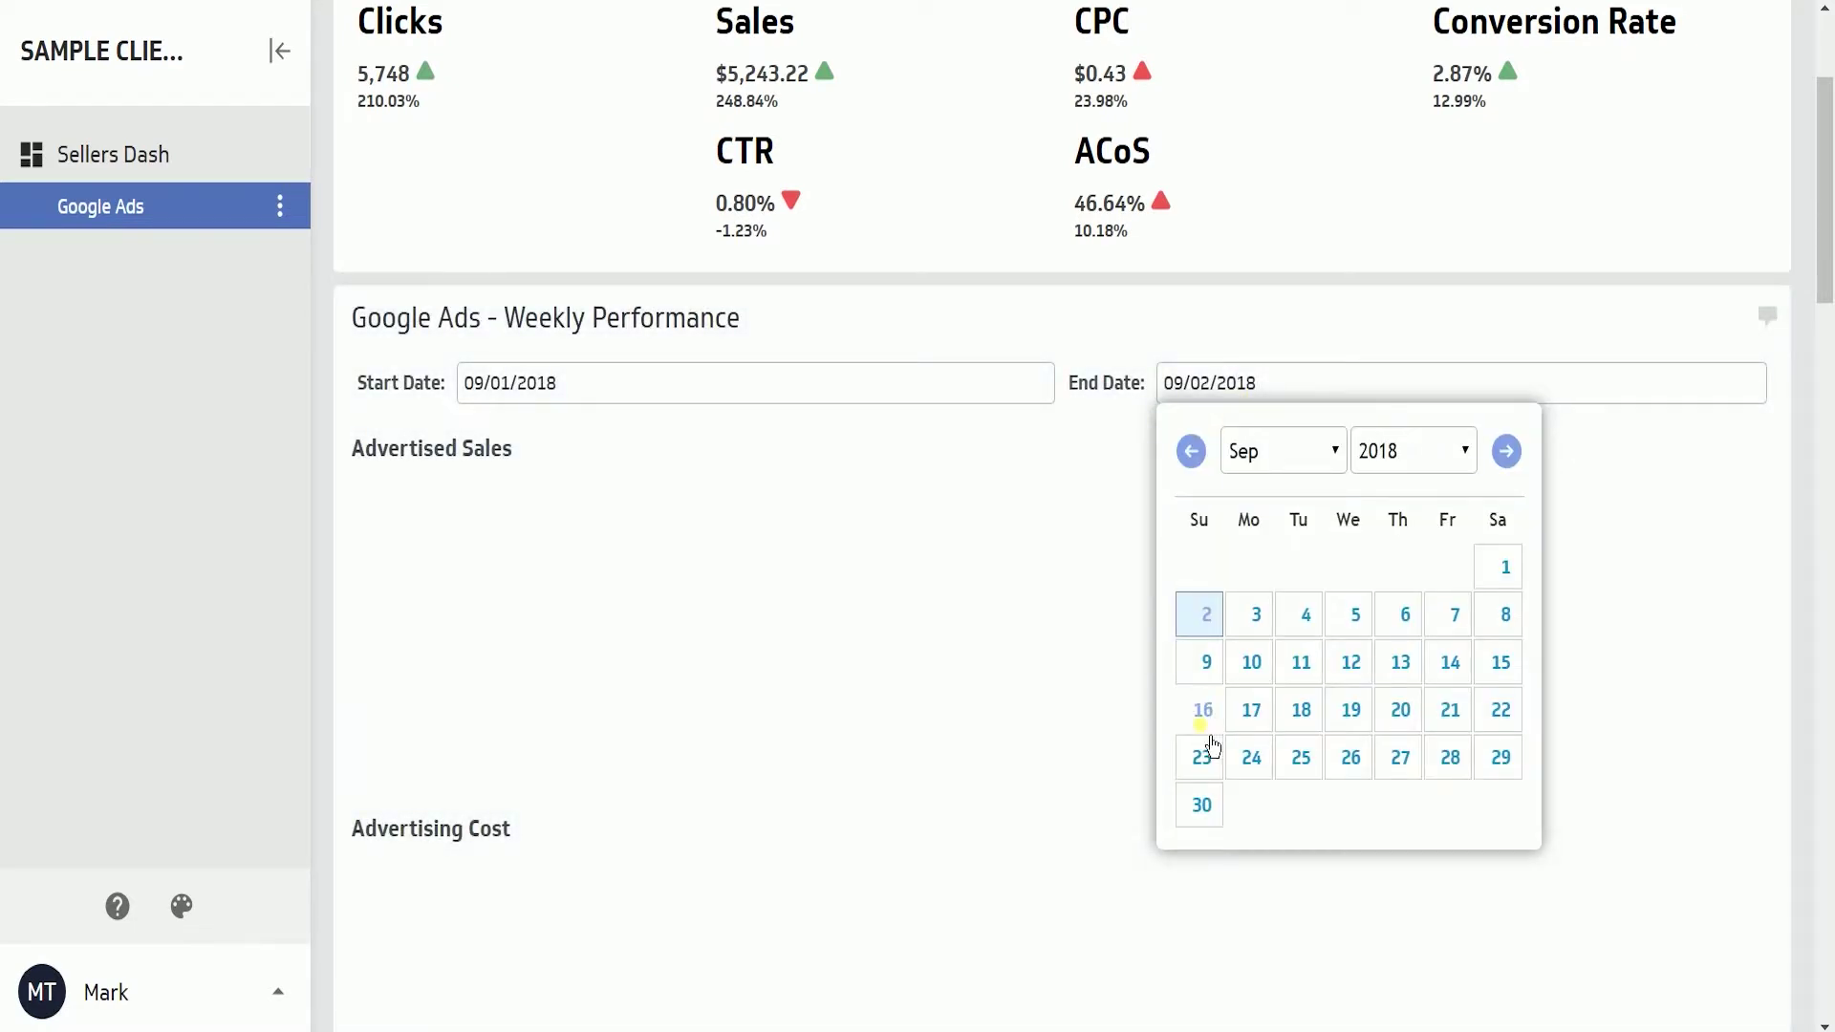
{"action": "left_click", "coordinate": [1201, 804]}
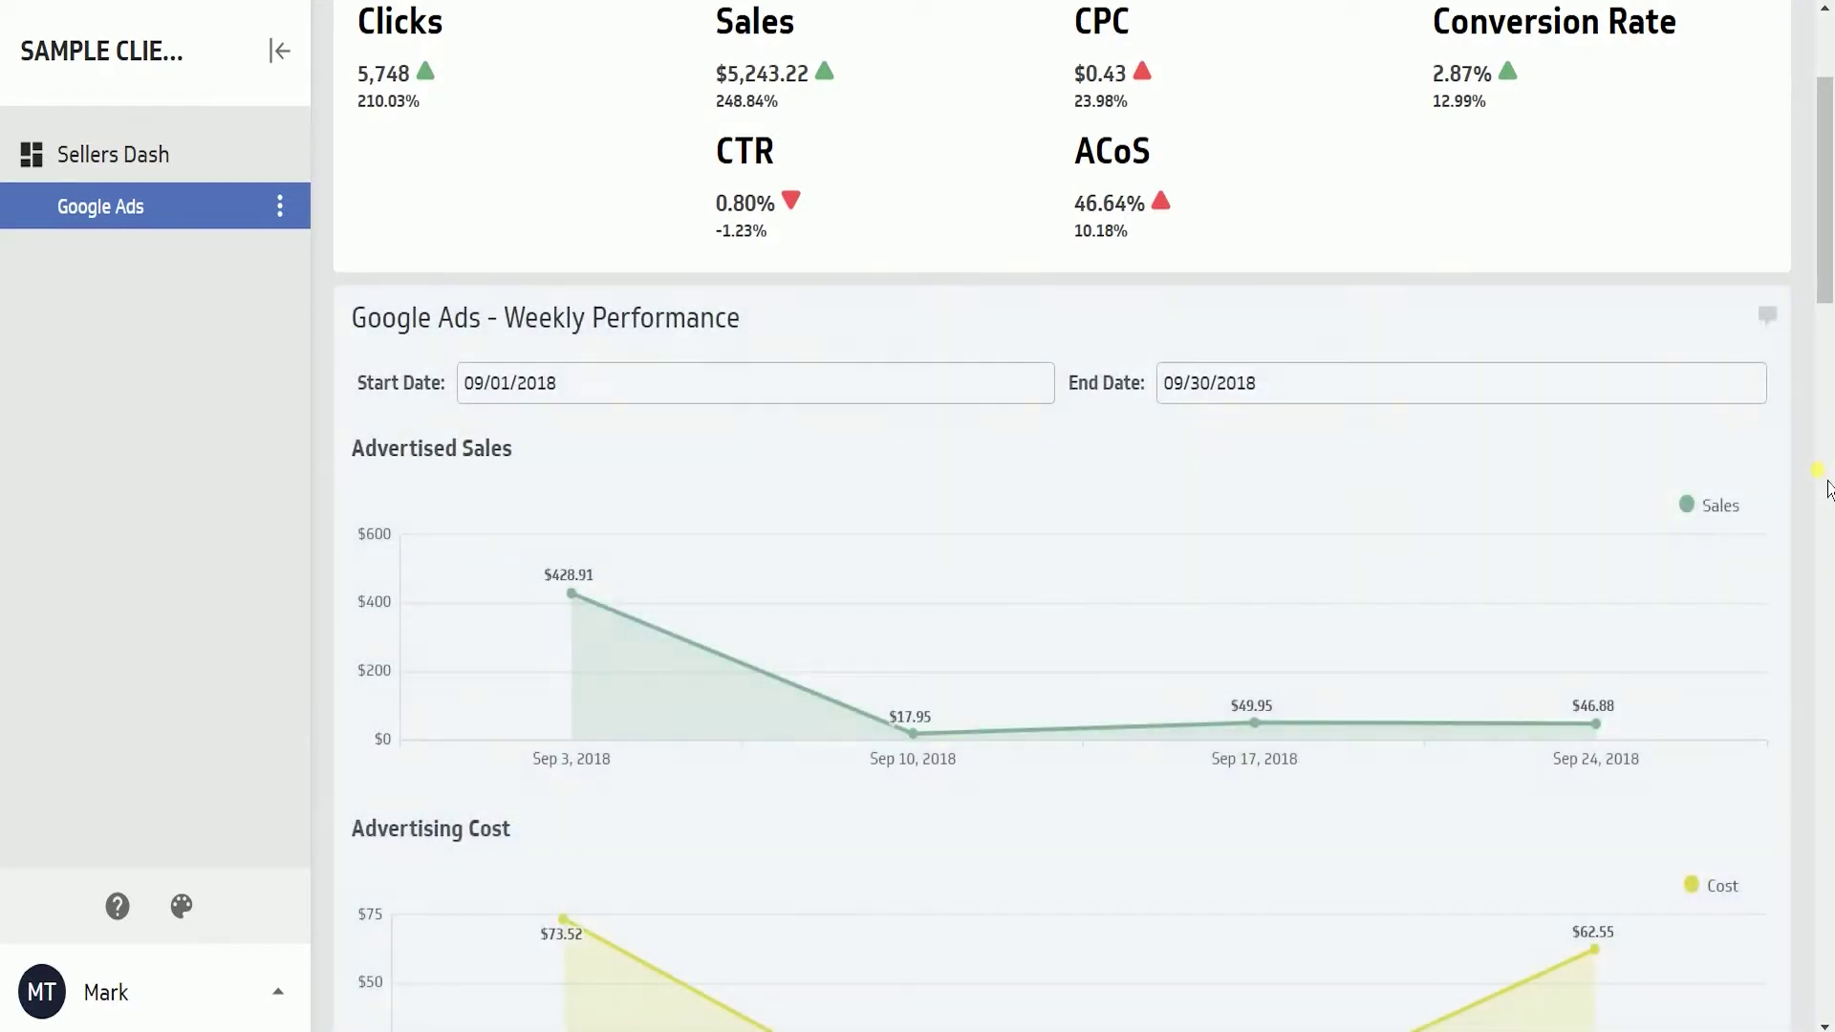
- Review the Google Ads weekly performance charts from Advertised Sales through CTR
{"action": "scroll", "coordinate": [1828, 487], "scroll_direction": "down", "scroll_amount": 3}
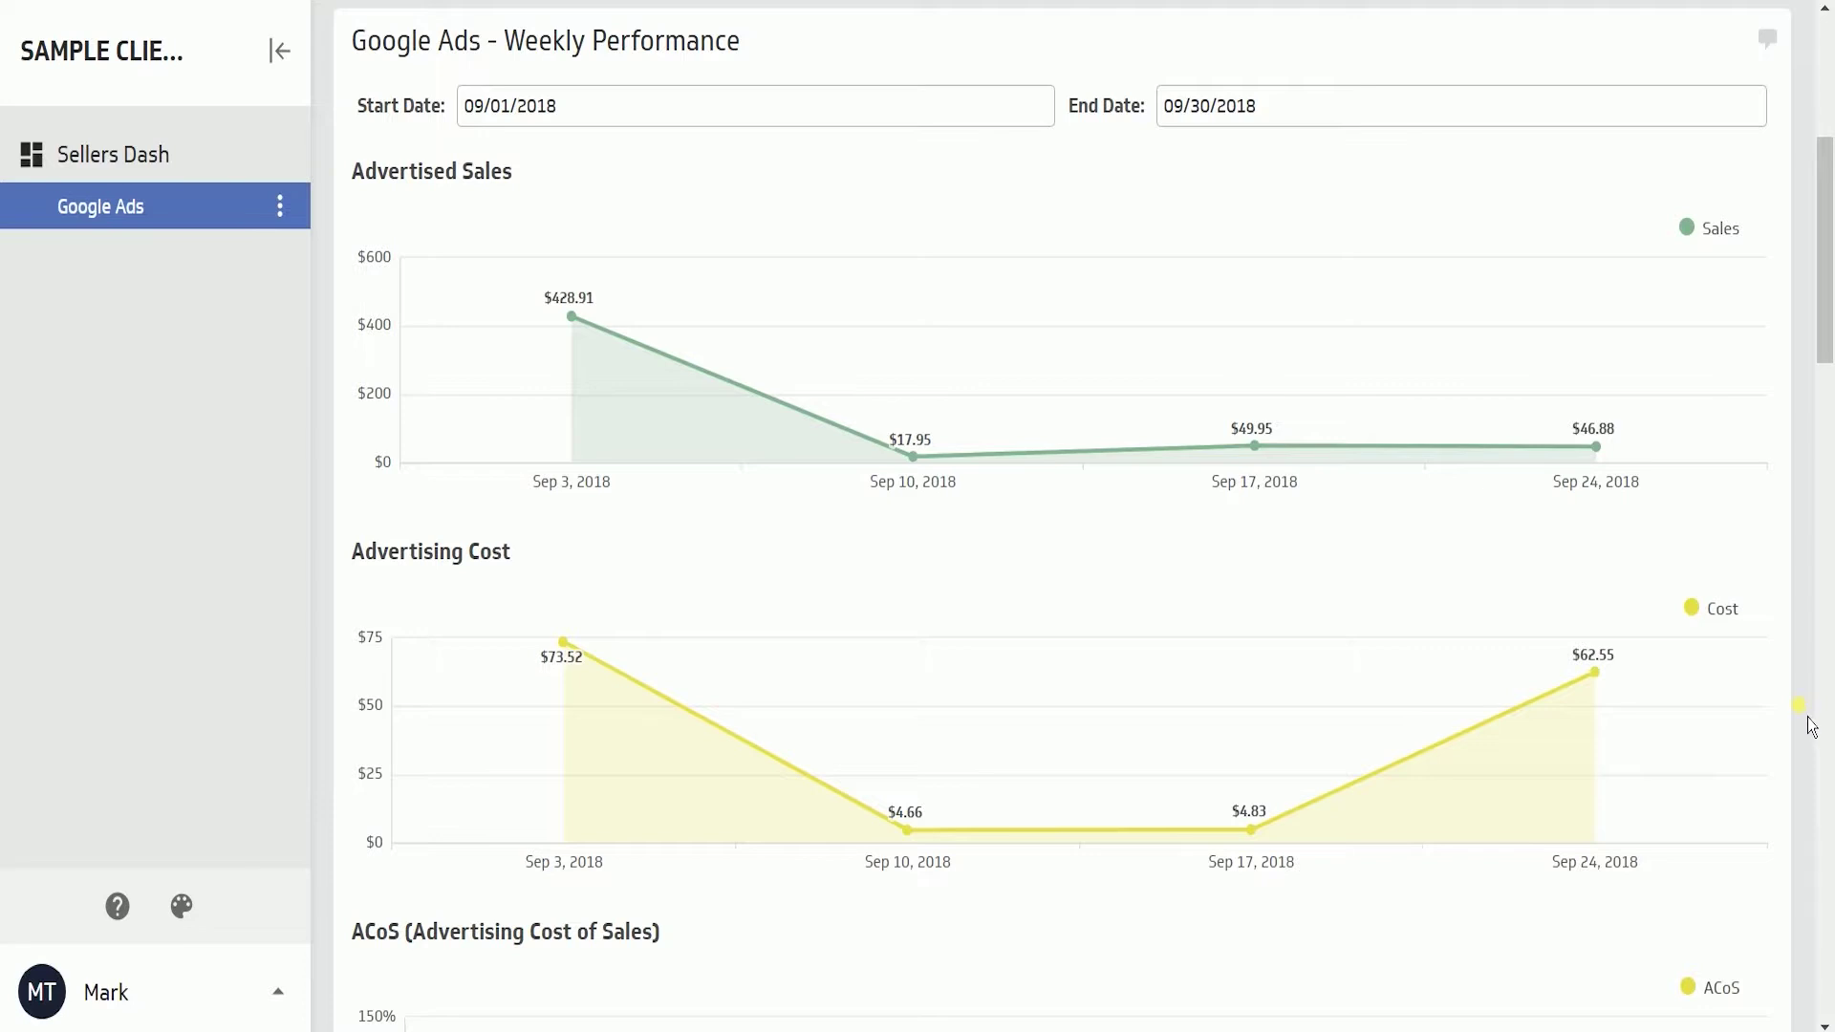
{"action": "scroll", "coordinate": [1813, 727], "scroll_direction": "down", "scroll_amount": 7}
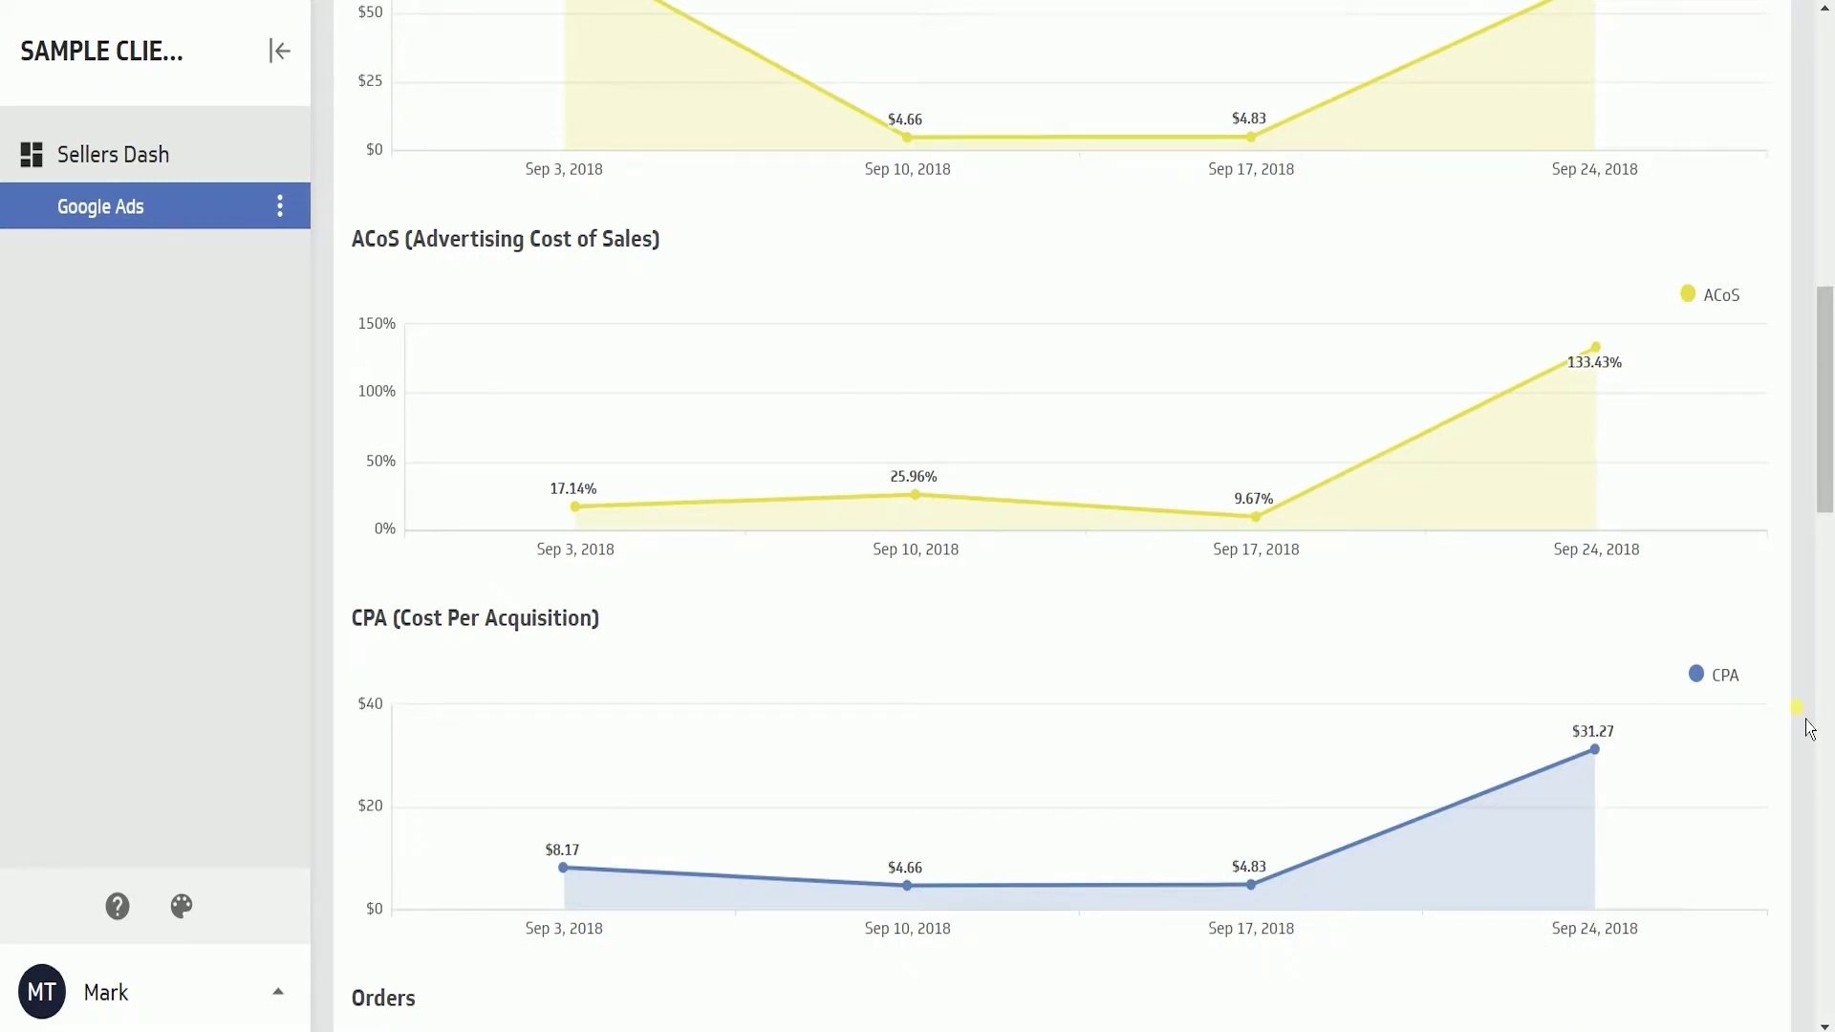
{"action": "scroll", "coordinate": [1809, 728], "scroll_direction": "down", "scroll_amount": 7}
{"action": "scroll", "coordinate": [1809, 728], "scroll_direction": "down", "scroll_amount": 7}
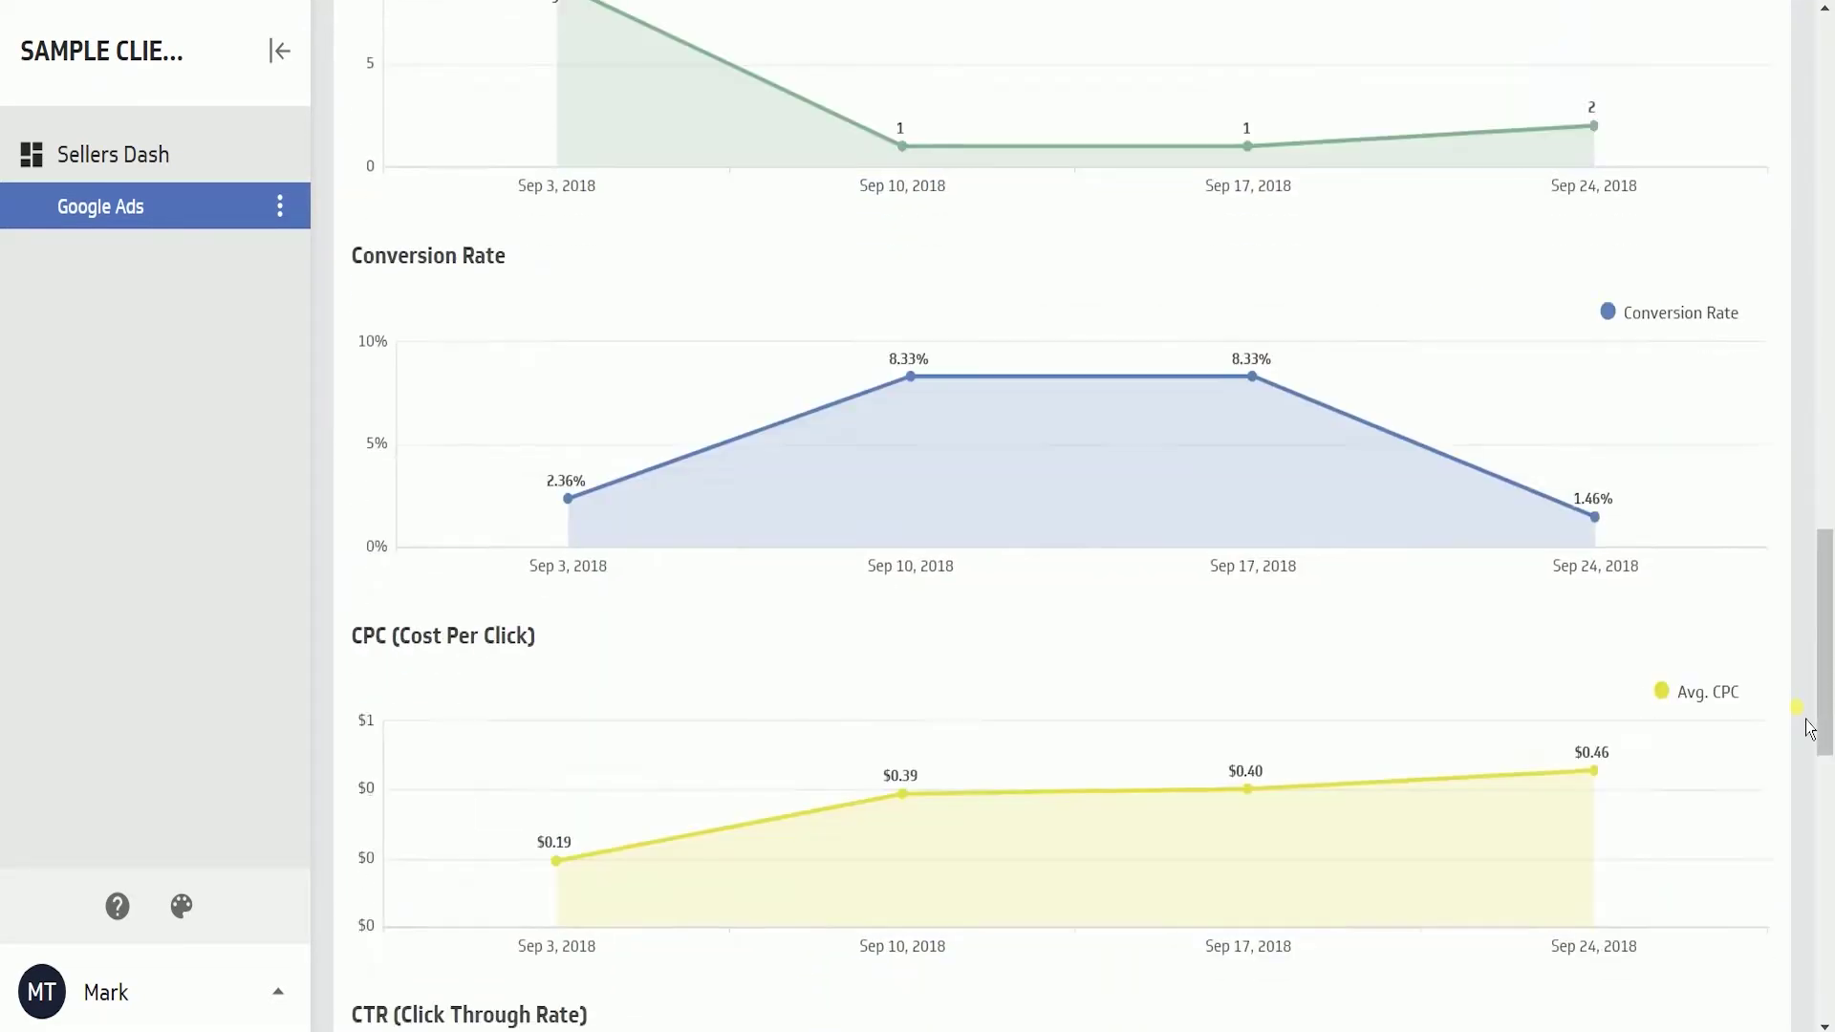
{"action": "scroll", "coordinate": [1809, 728], "scroll_direction": "down", "scroll_amount": 7}
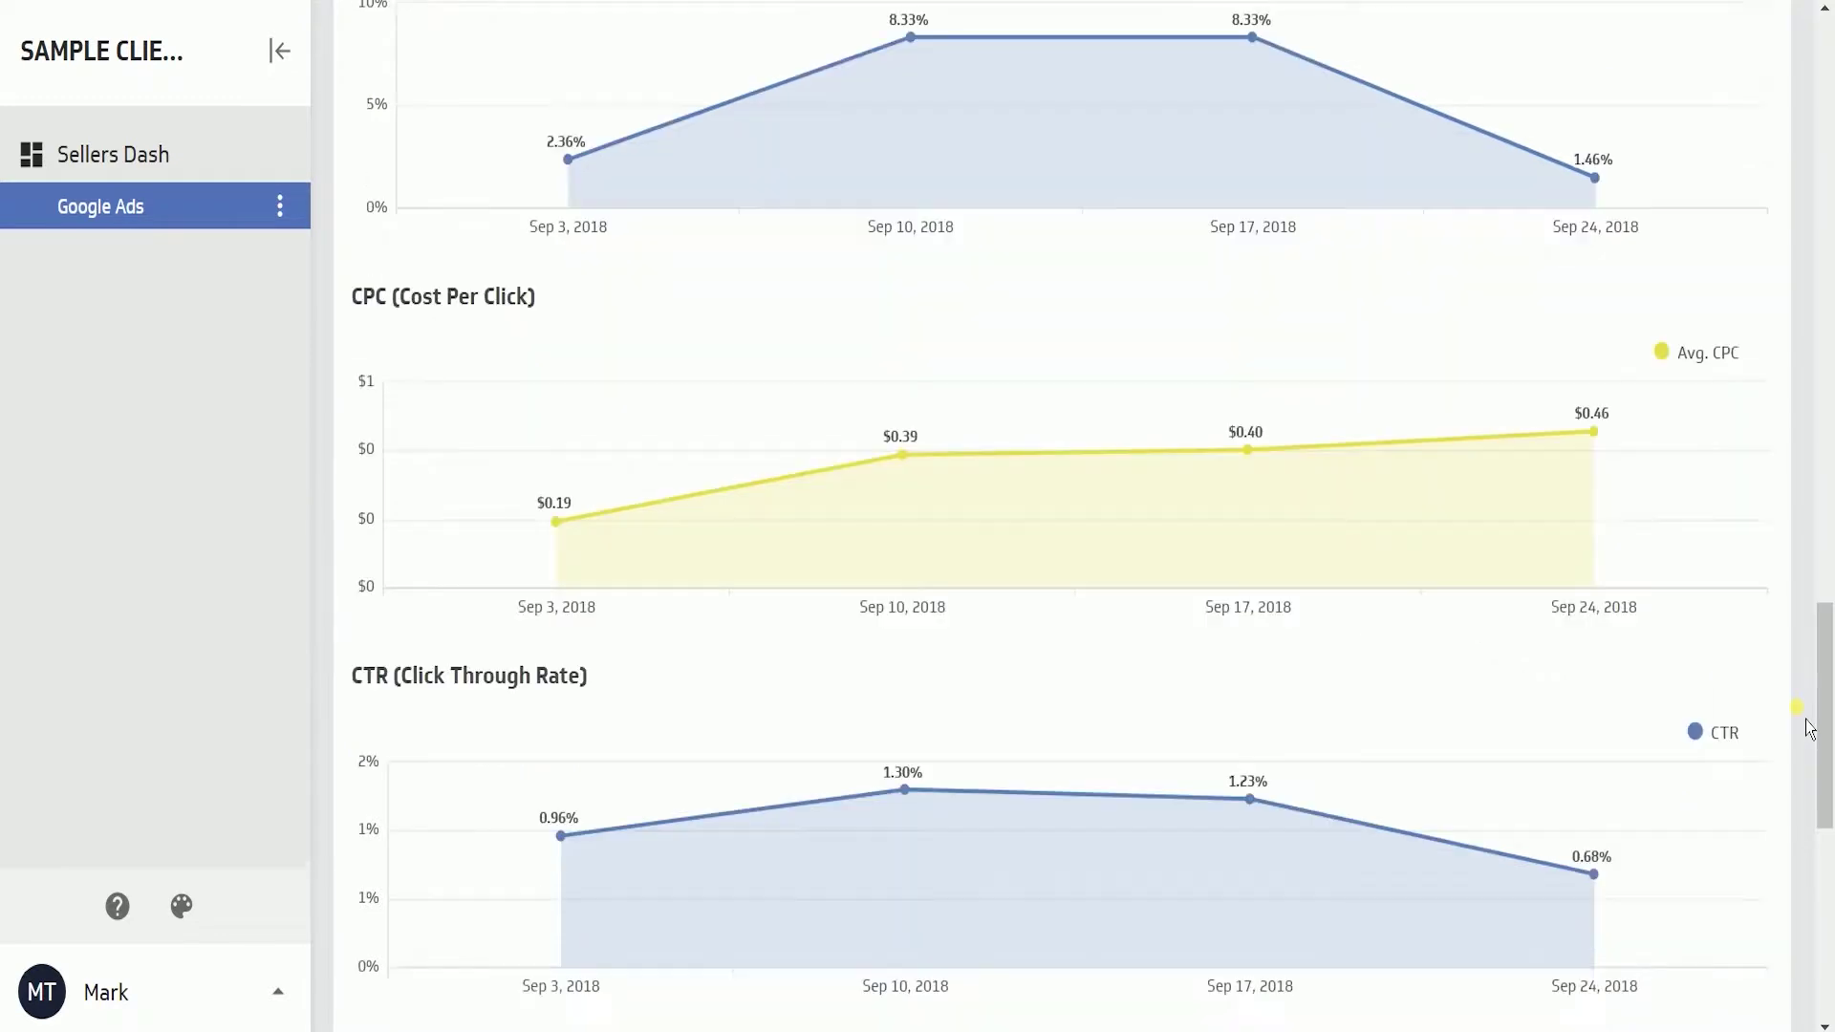
{"action": "scroll", "coordinate": [1803, 755], "scroll_direction": "down", "scroll_amount": 3}
{"action": "scroll", "coordinate": [1801, 760], "scroll_direction": "up", "scroll_amount": 20}
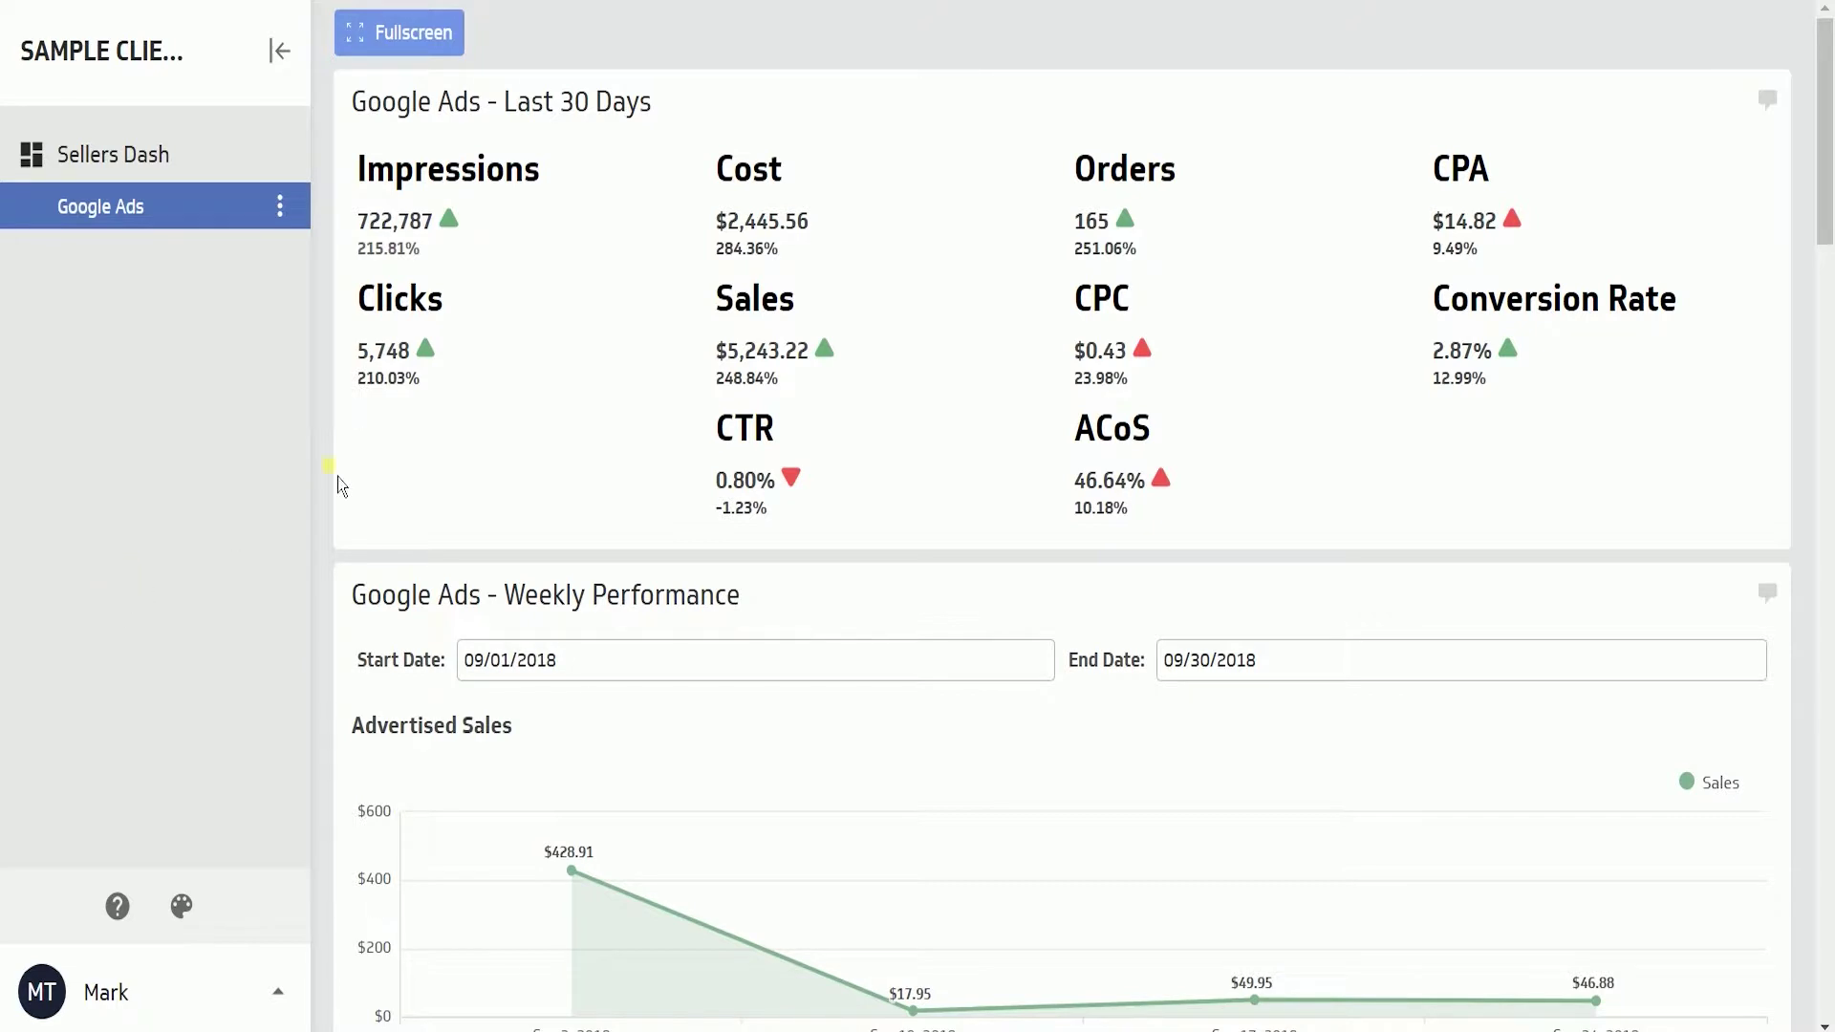
- Open the Google Analytics dashboard from the dashboards list and review its traffic tables and monthly performance charts
{"action": "left_click", "coordinate": [166, 172]}
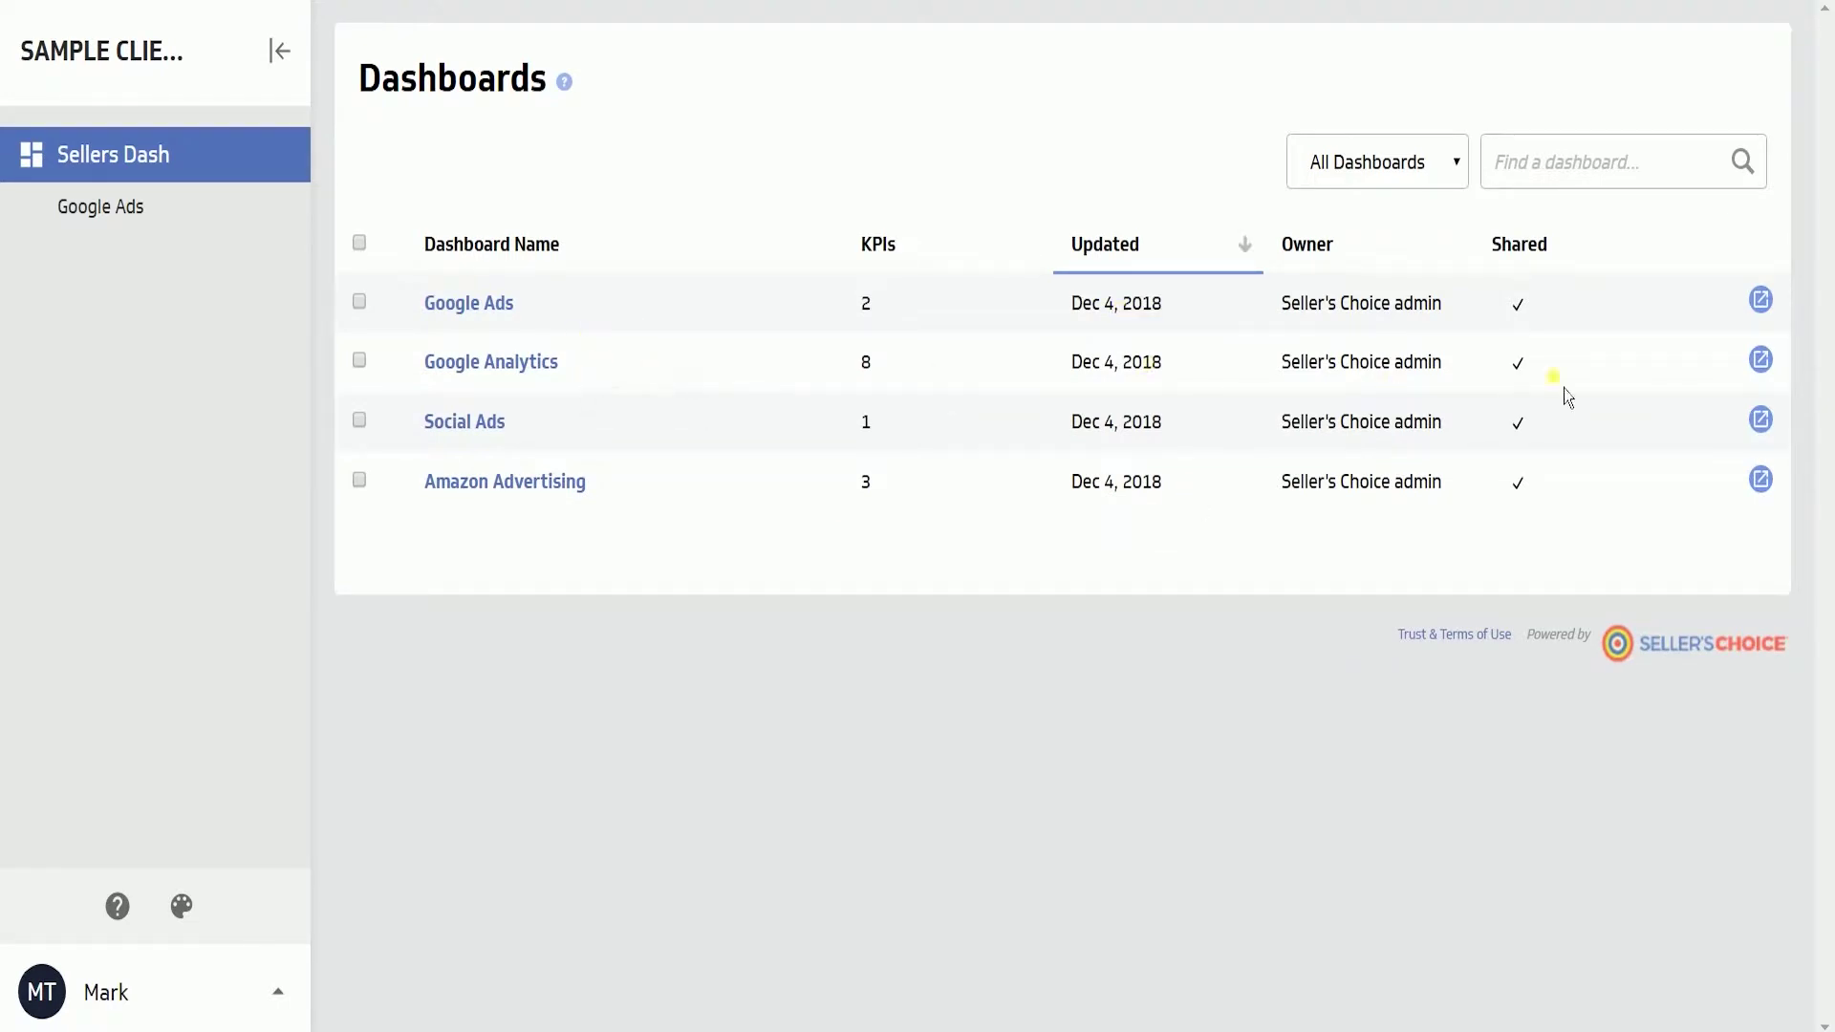
{"action": "left_click", "coordinate": [1759, 360]}
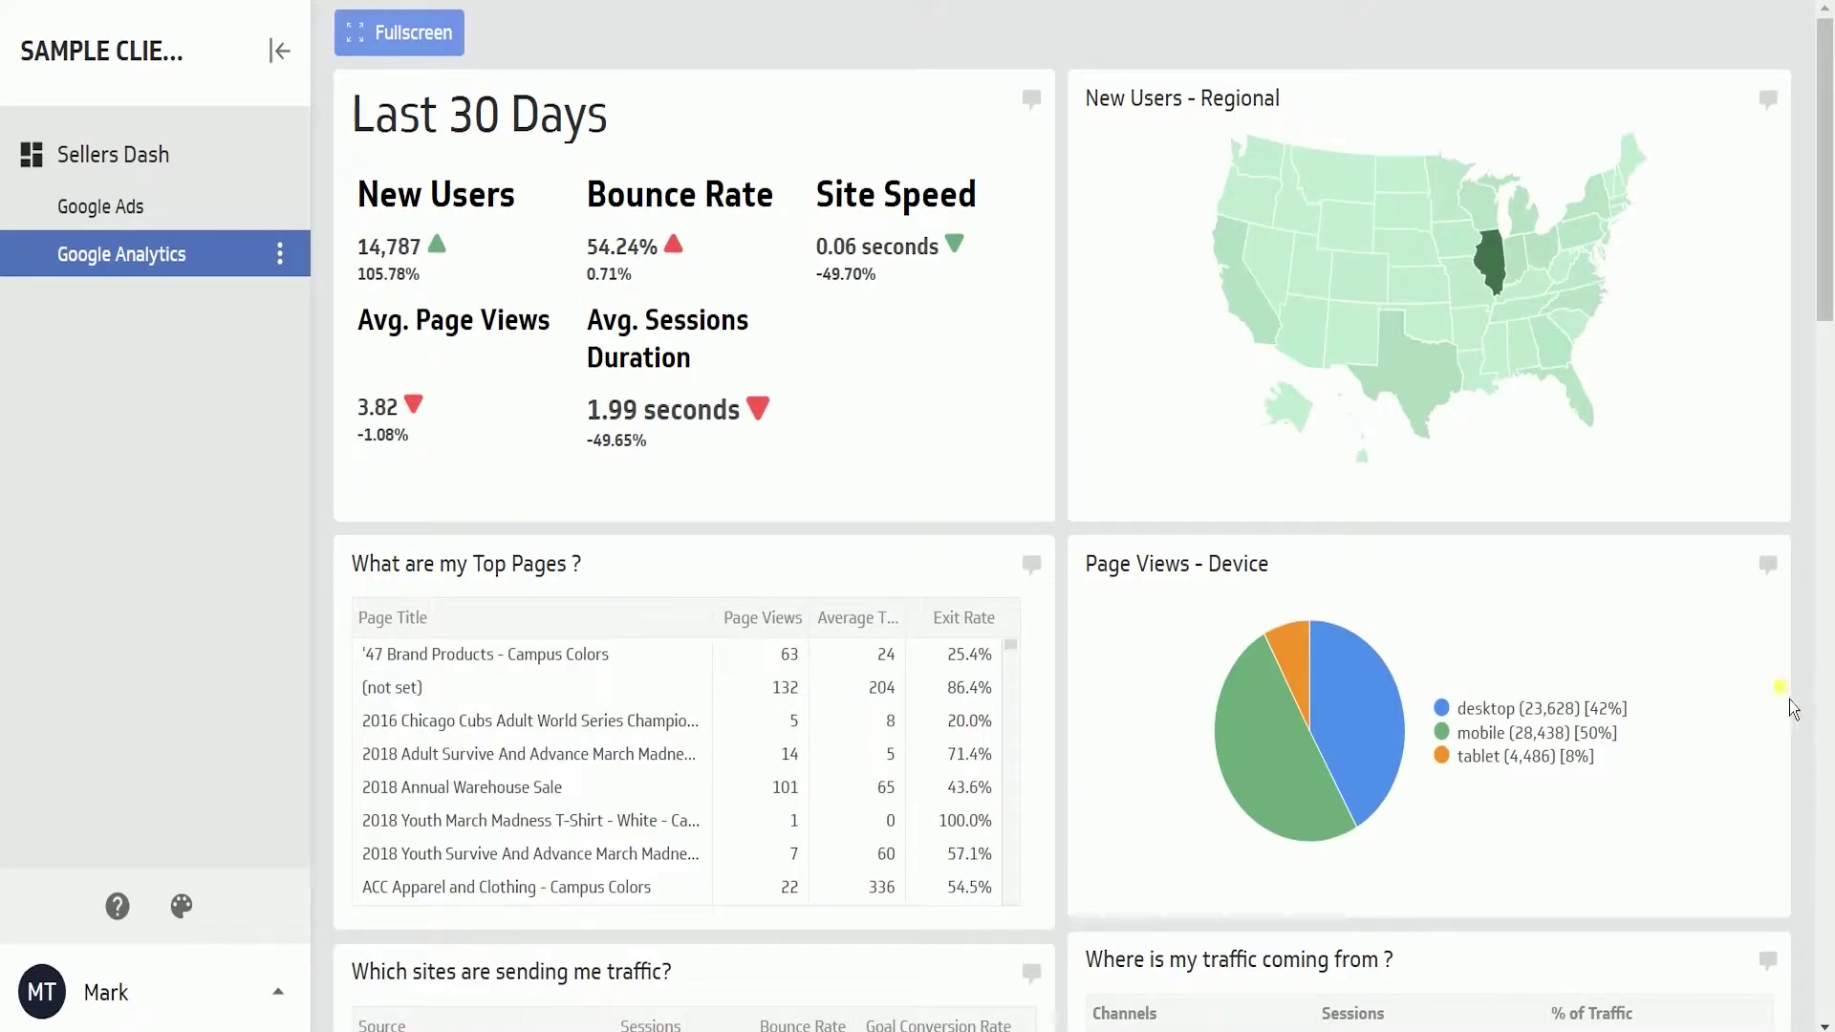
{"action": "scroll", "coordinate": [1786, 705], "scroll_direction": "down", "scroll_amount": 9}
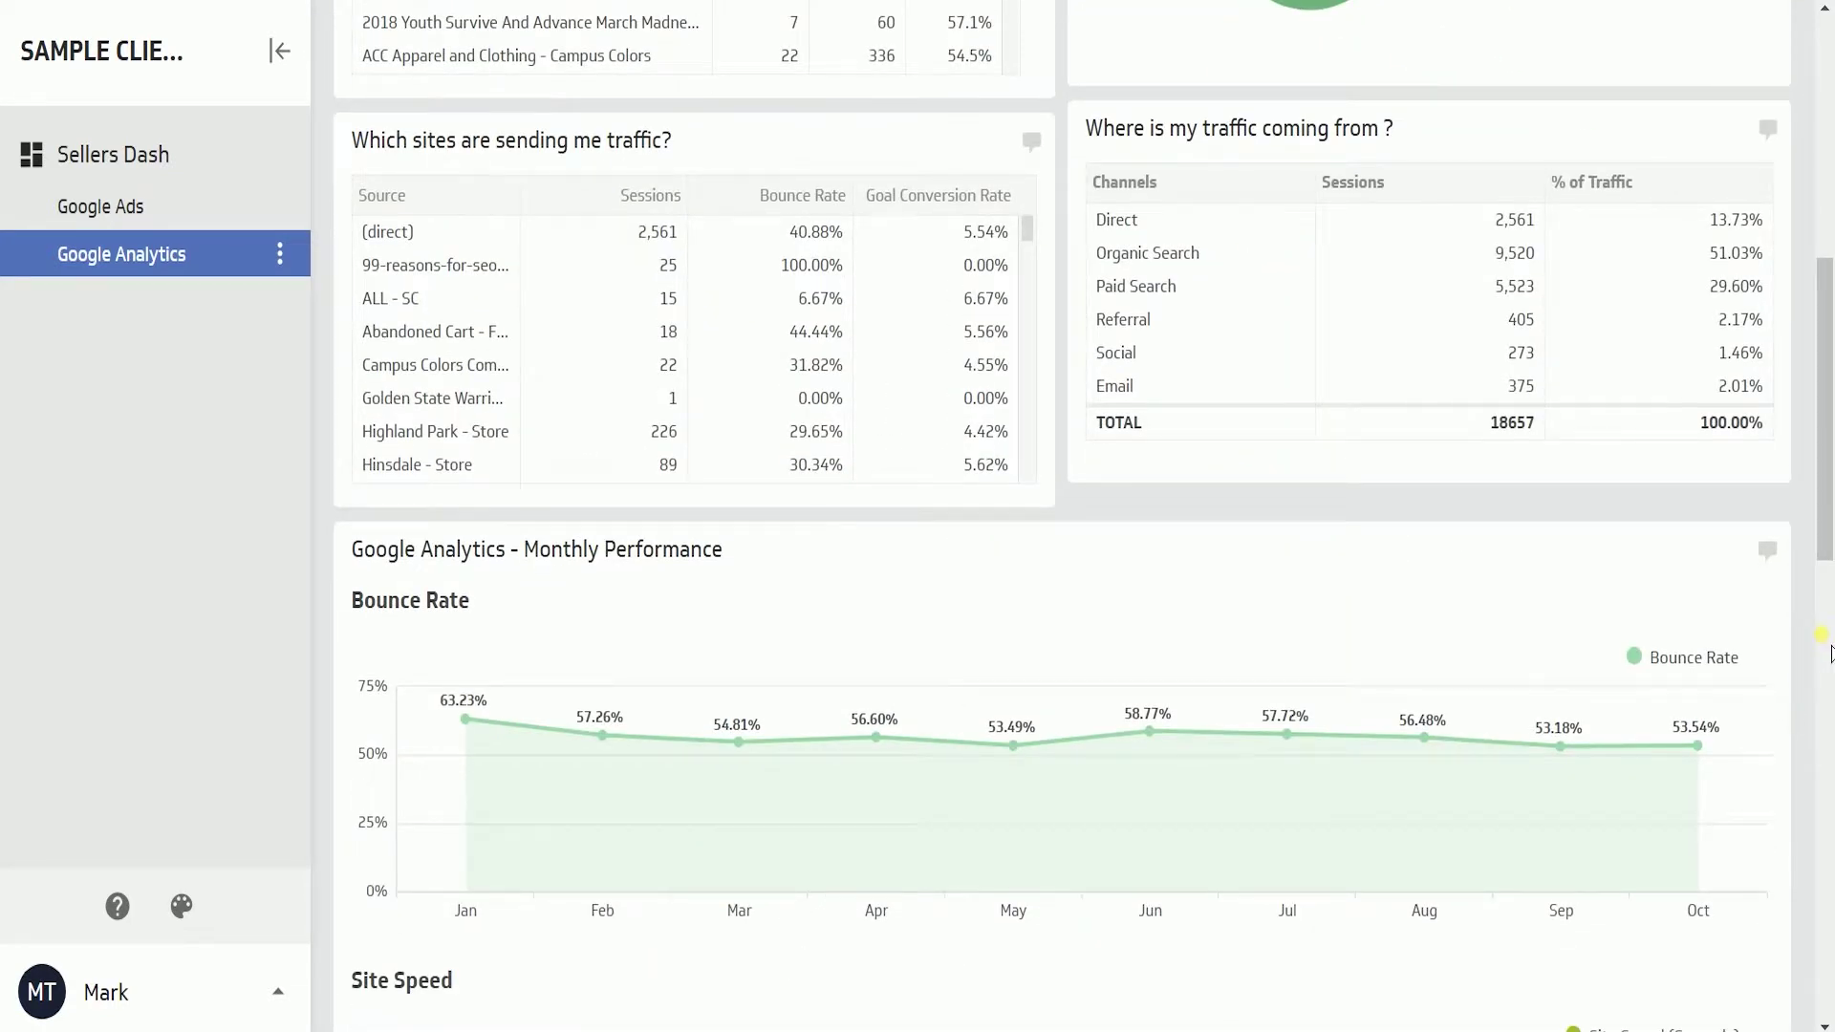
{"action": "scroll", "coordinate": [1830, 652], "scroll_direction": "down", "scroll_amount": 4}
{"action": "scroll", "coordinate": [1830, 653], "scroll_direction": "down", "scroll_amount": 12}
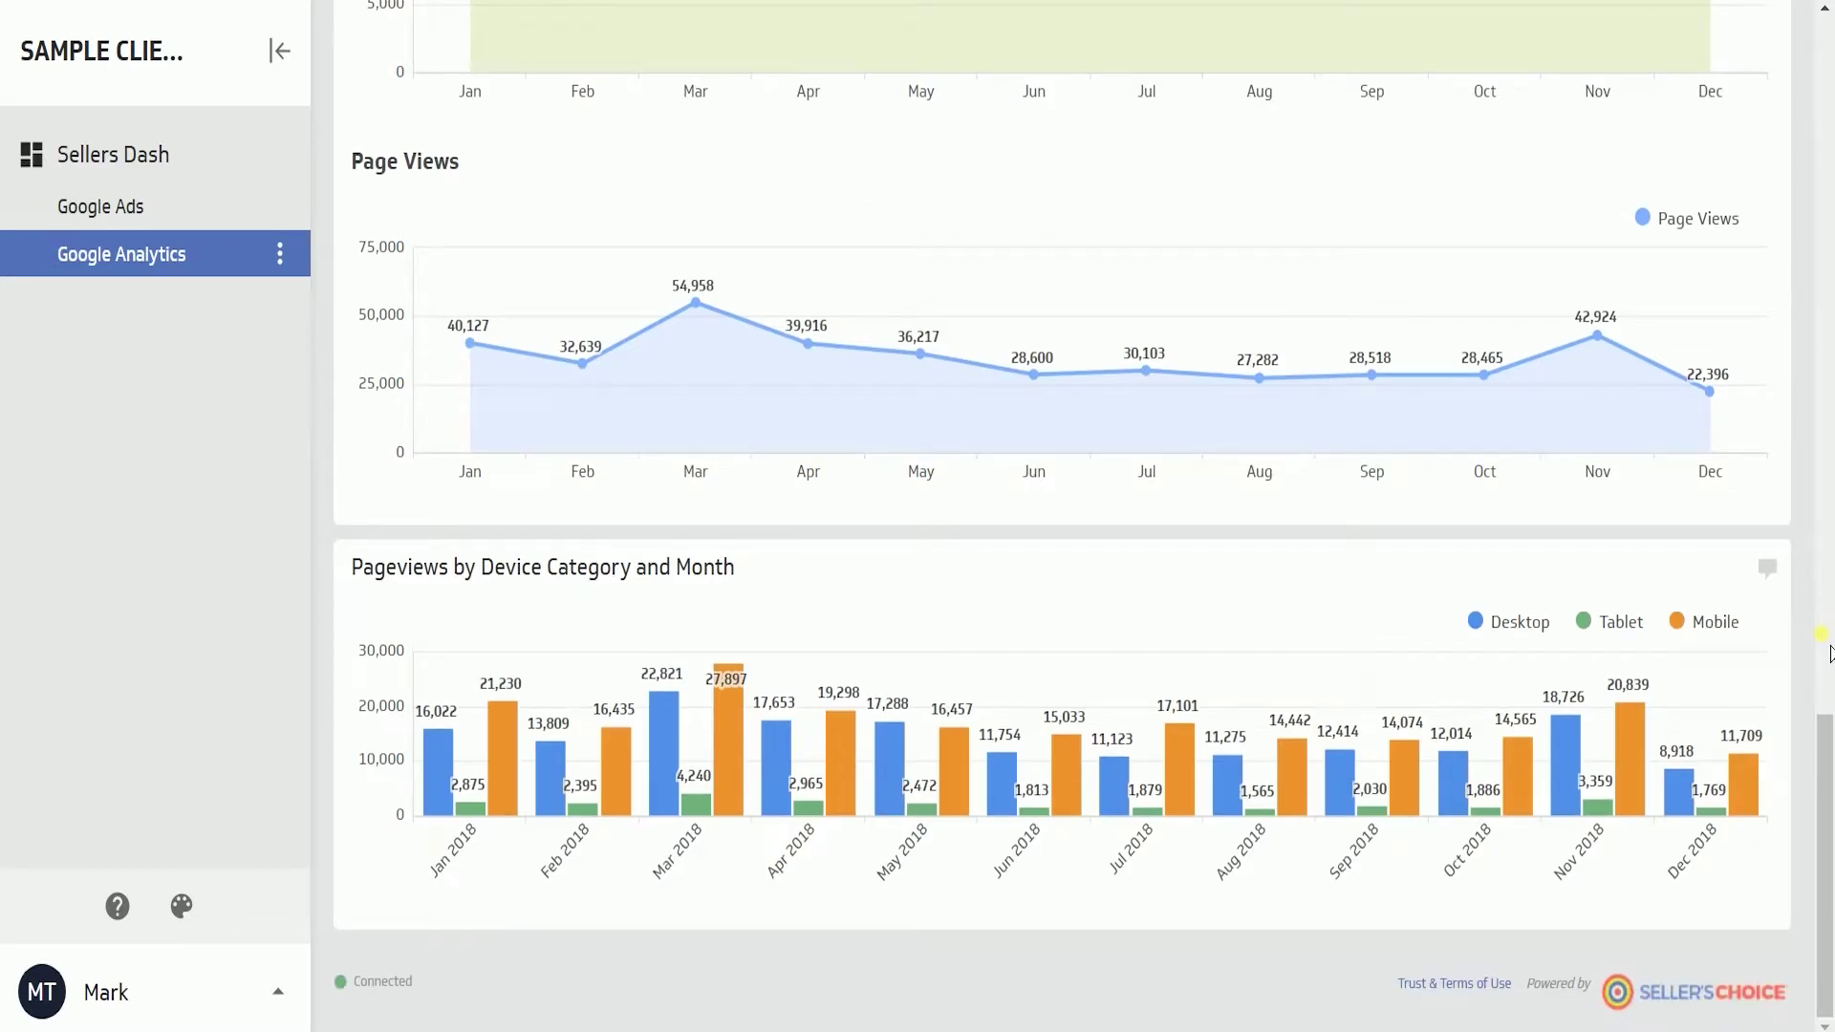
{"action": "scroll", "coordinate": [1831, 653], "scroll_direction": "up", "scroll_amount": 20}
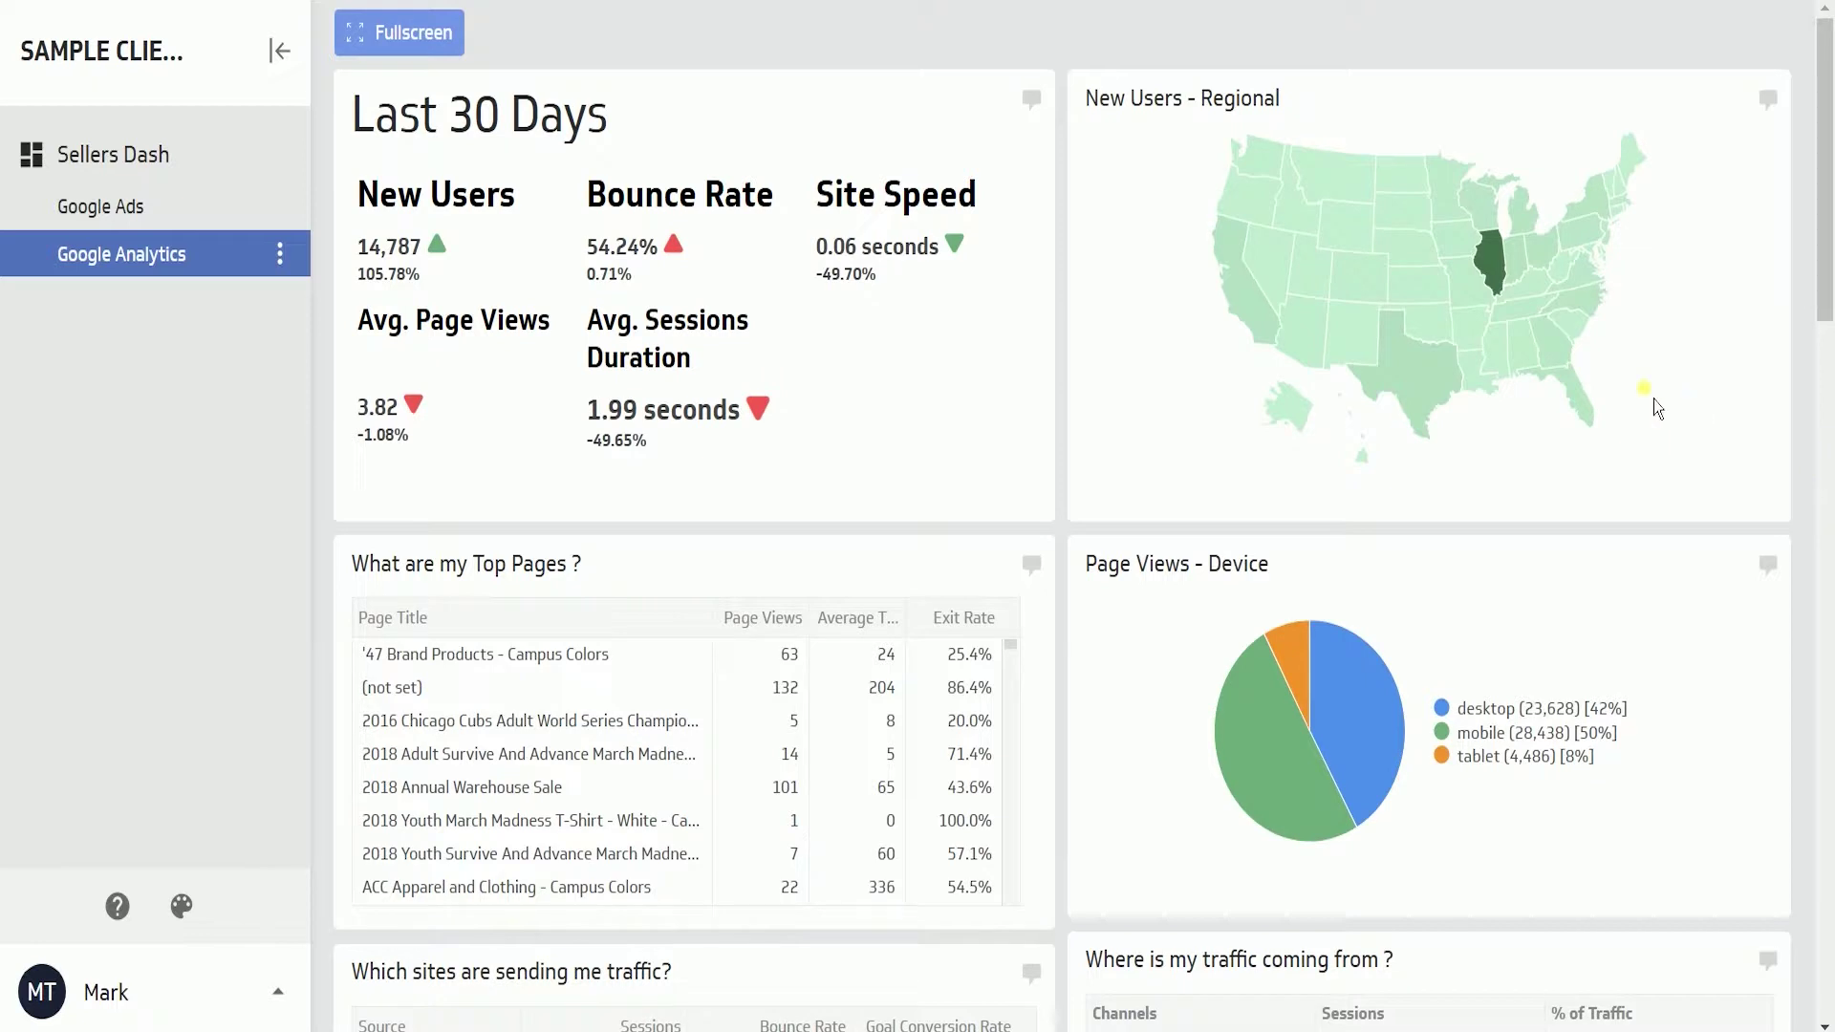
- Open the Social Ads dashboard from the dashboards list and review its charts from Sales through CTR
{"action": "left_click", "coordinate": [68, 170]}
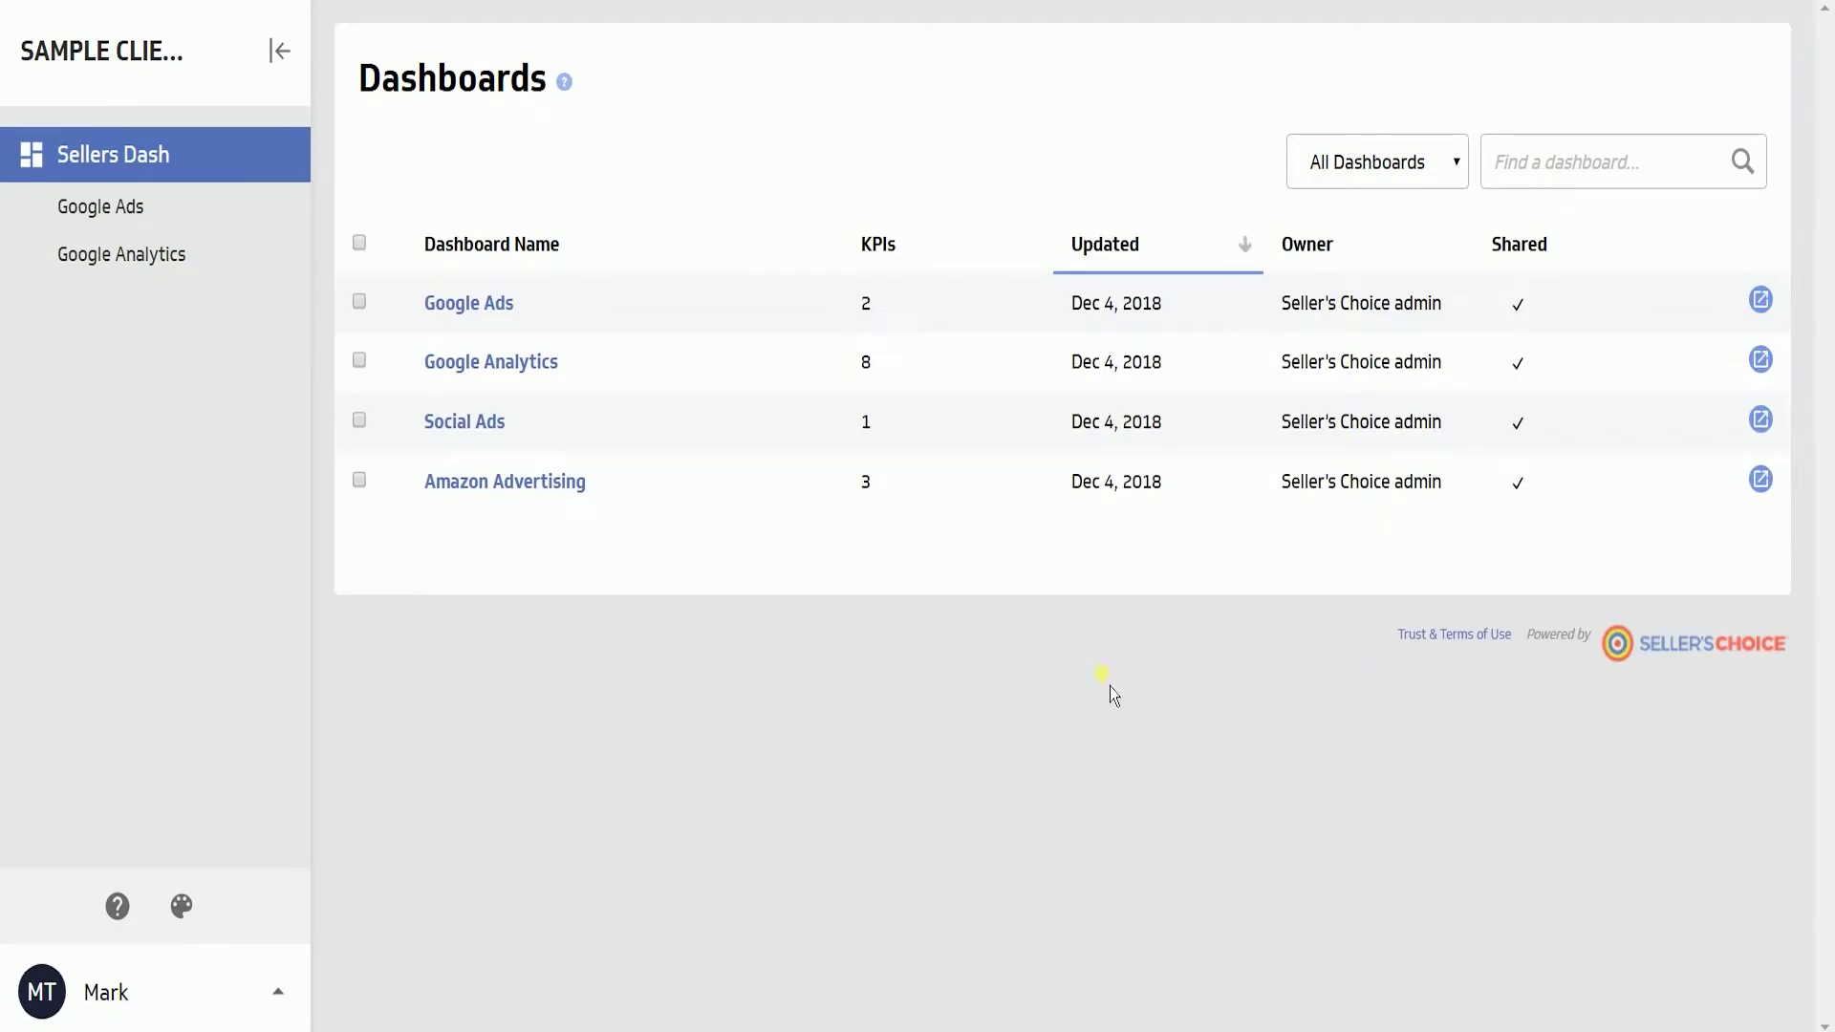
{"action": "left_click", "coordinate": [1776, 435]}
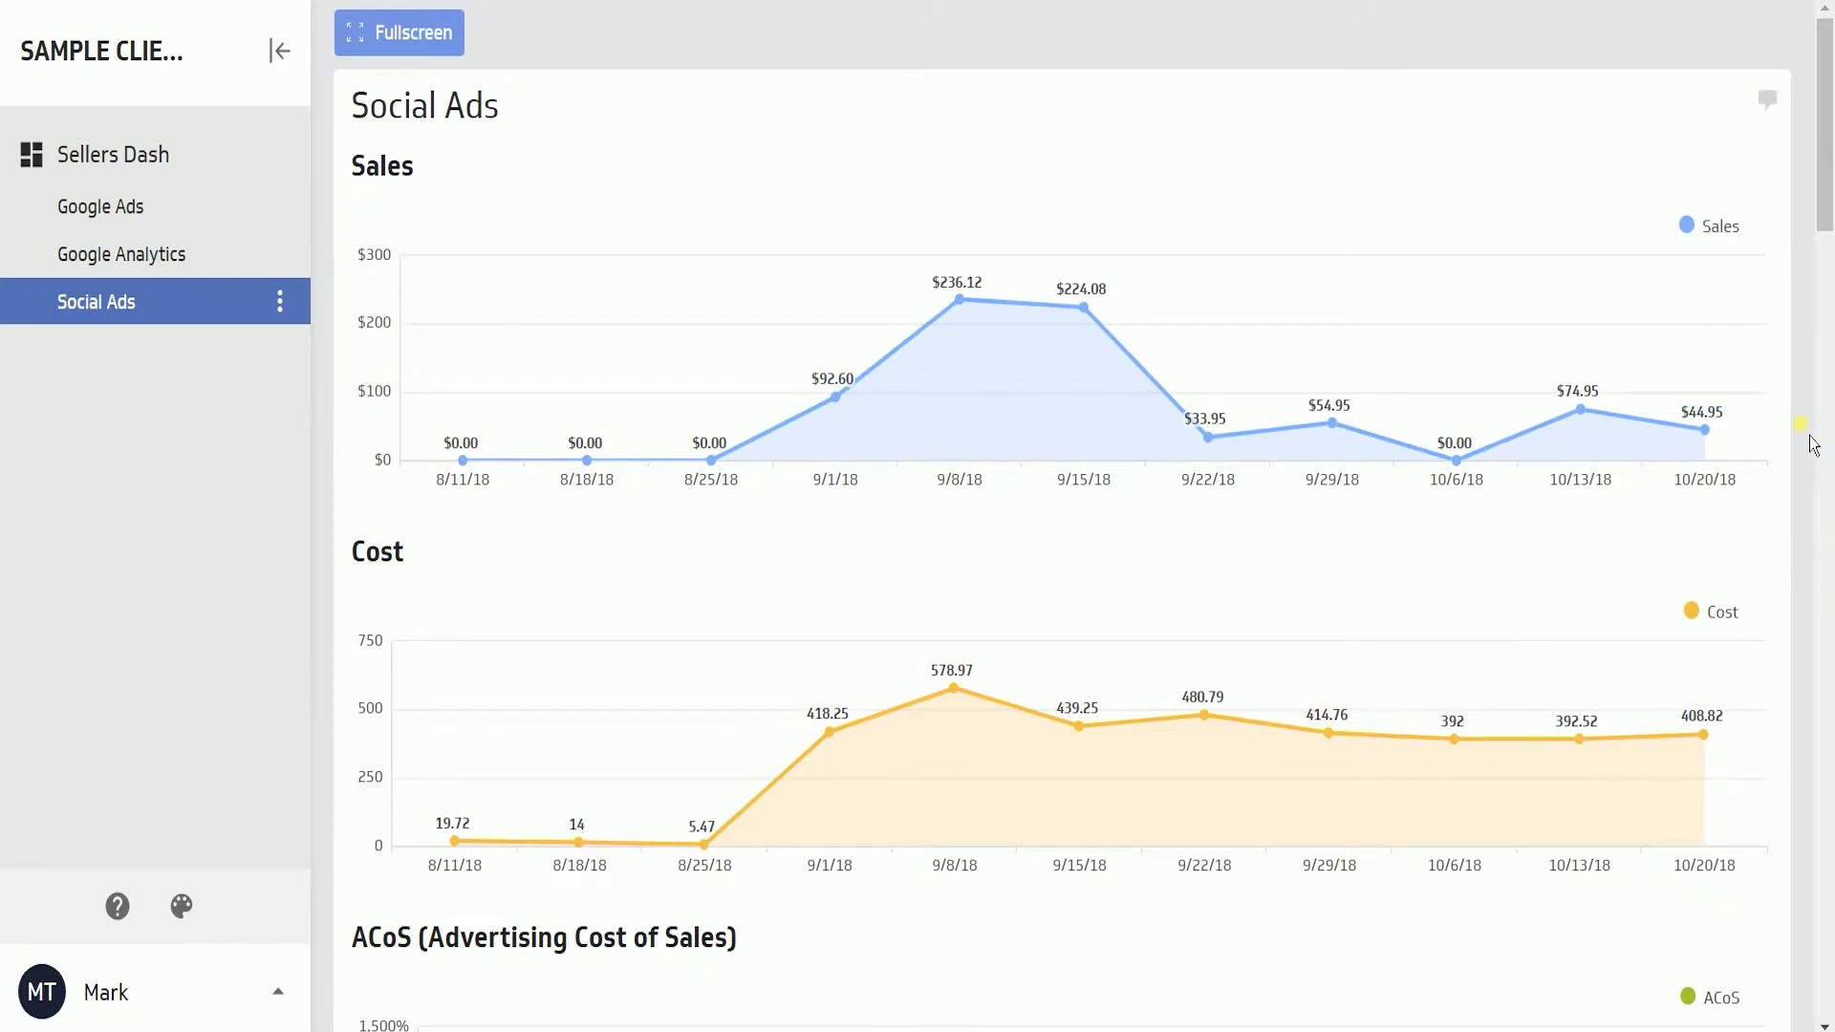
{"action": "scroll", "coordinate": [1812, 440], "scroll_direction": "down", "scroll_amount": 2}
{"action": "scroll", "coordinate": [1813, 444], "scroll_direction": "up", "scroll_amount": 2}
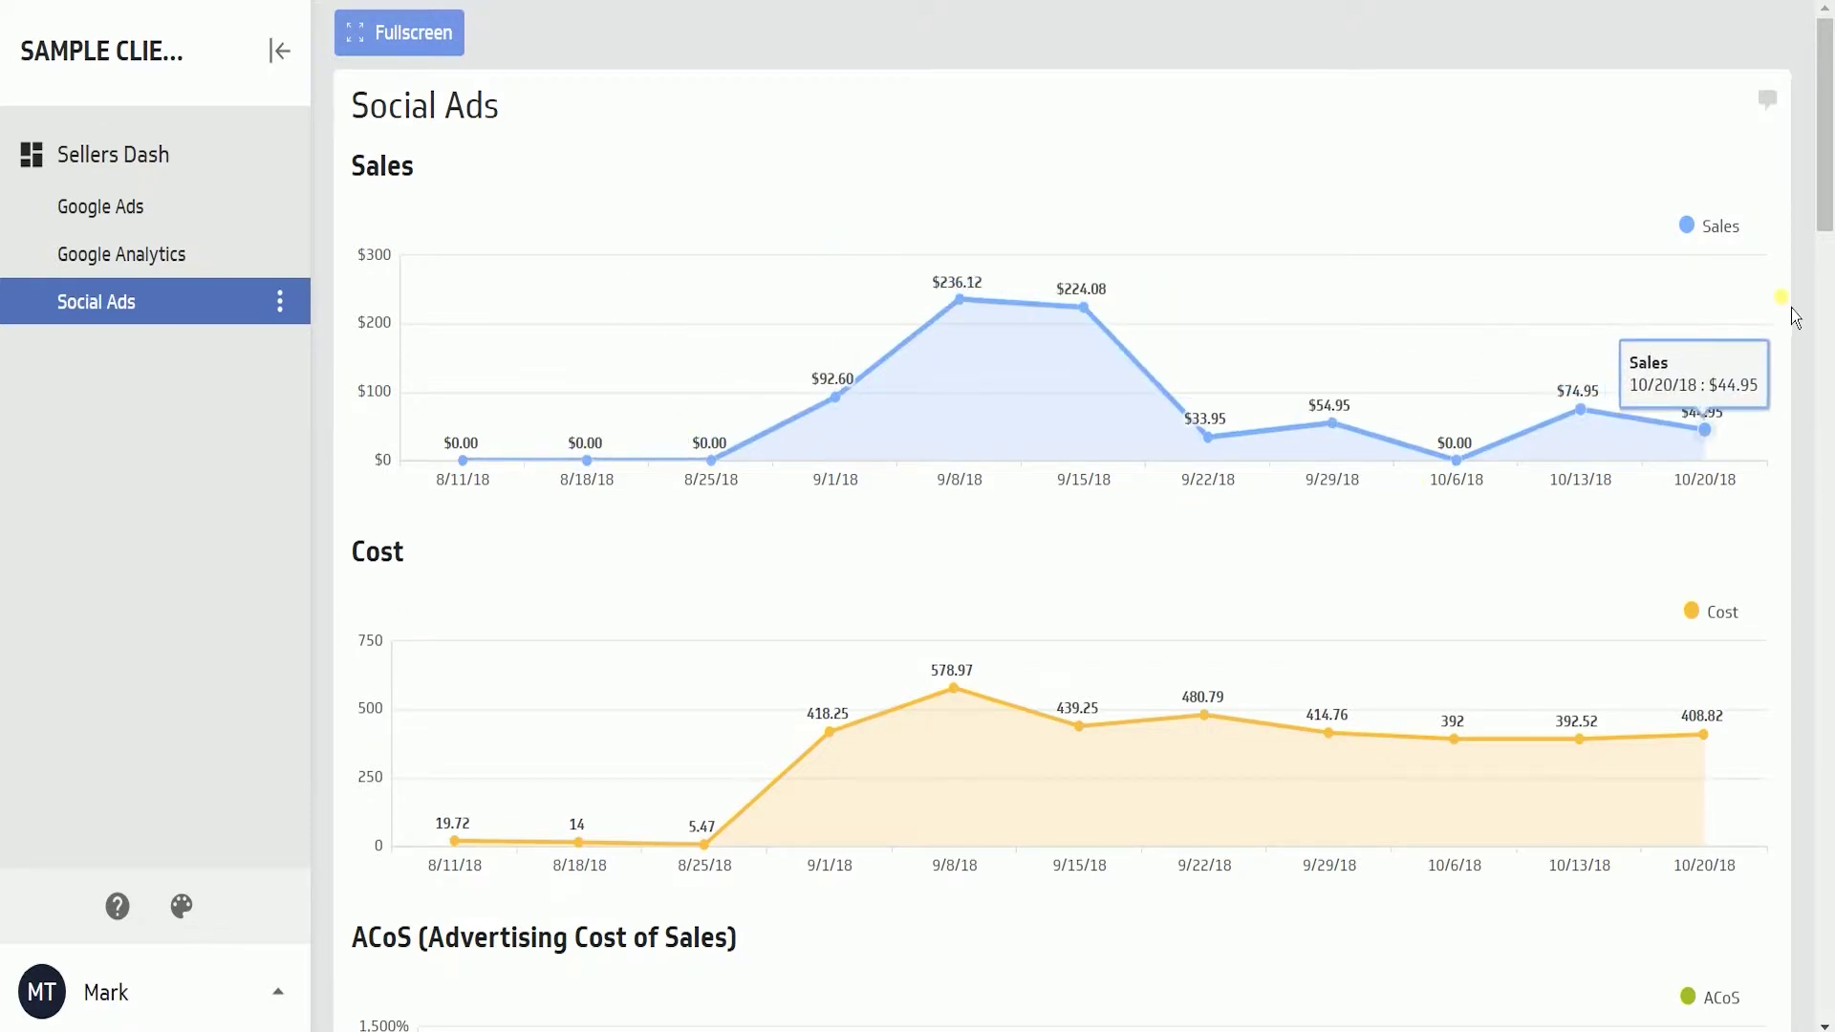
{"action": "scroll", "coordinate": [1784, 315], "scroll_direction": "down", "scroll_amount": 14}
{"action": "scroll", "coordinate": [1786, 312], "scroll_direction": "down", "scroll_amount": 20}
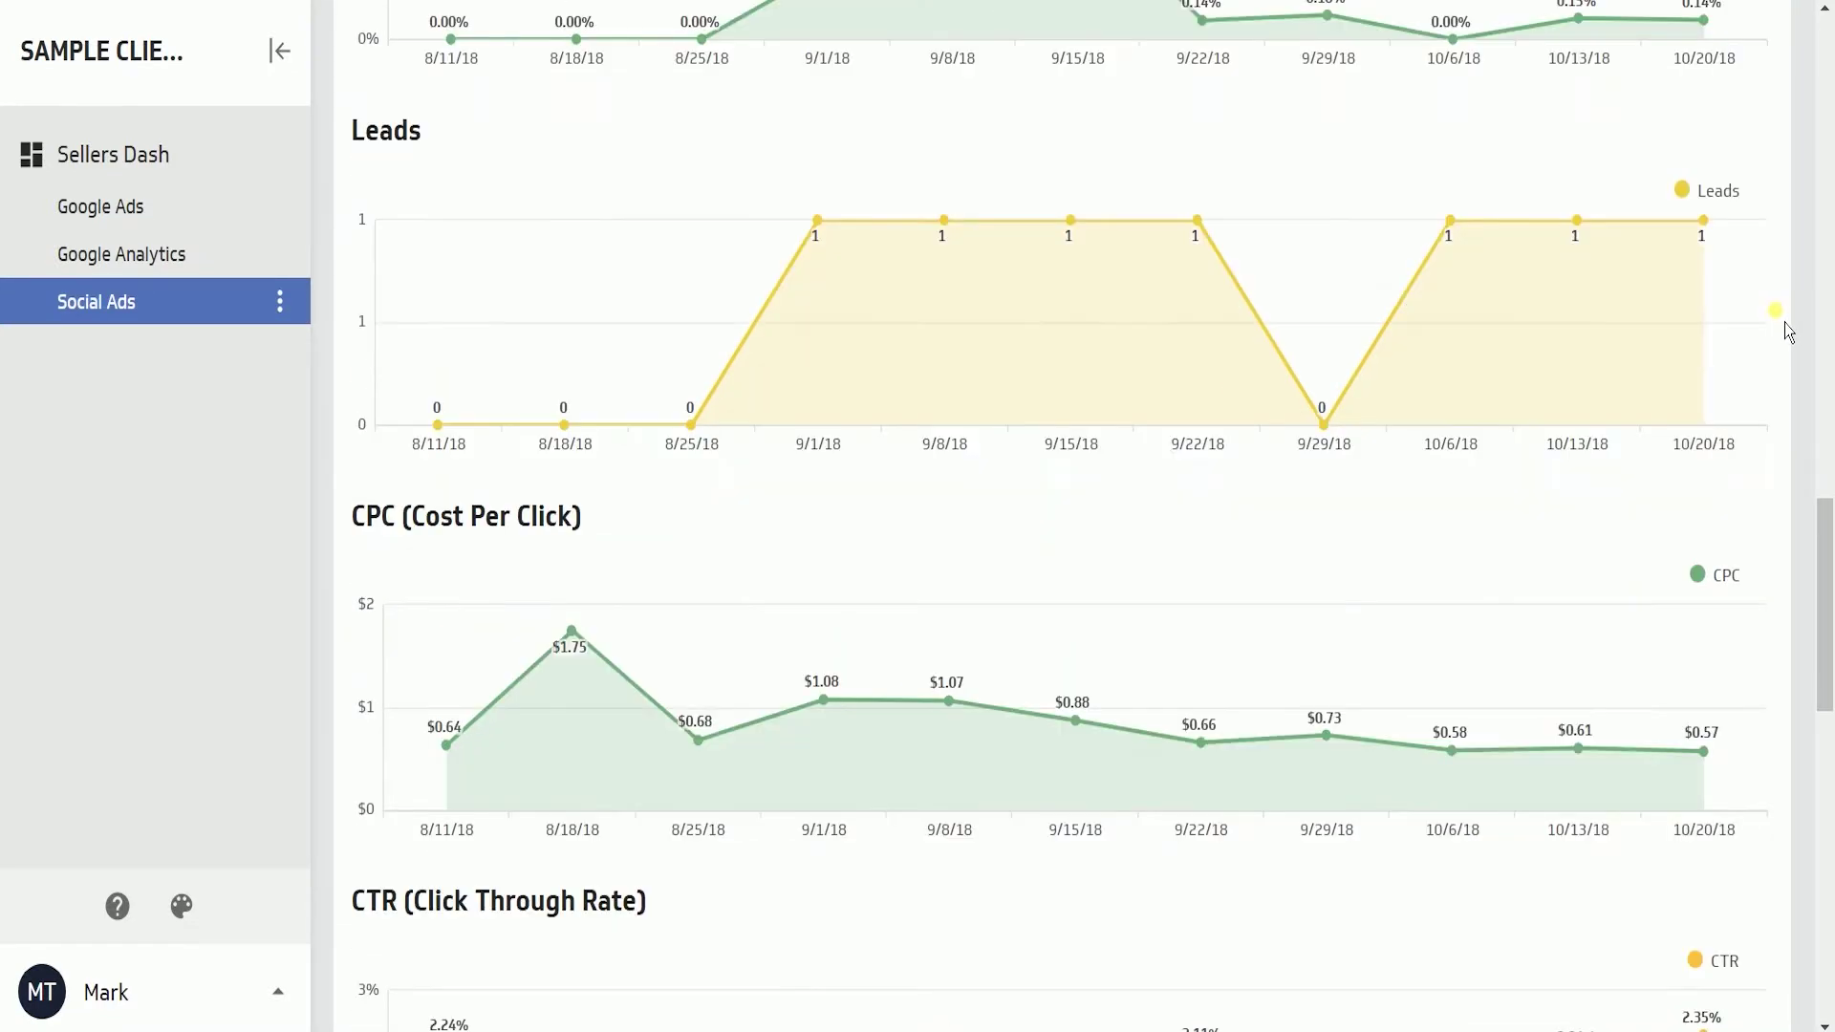
{"action": "scroll", "coordinate": [1782, 325], "scroll_direction": "up", "scroll_amount": 20}
- Open the Amazon Advertising dashboard and set the weekly performance start date to 09/01/2018
{"action": "left_click", "coordinate": [135, 156]}
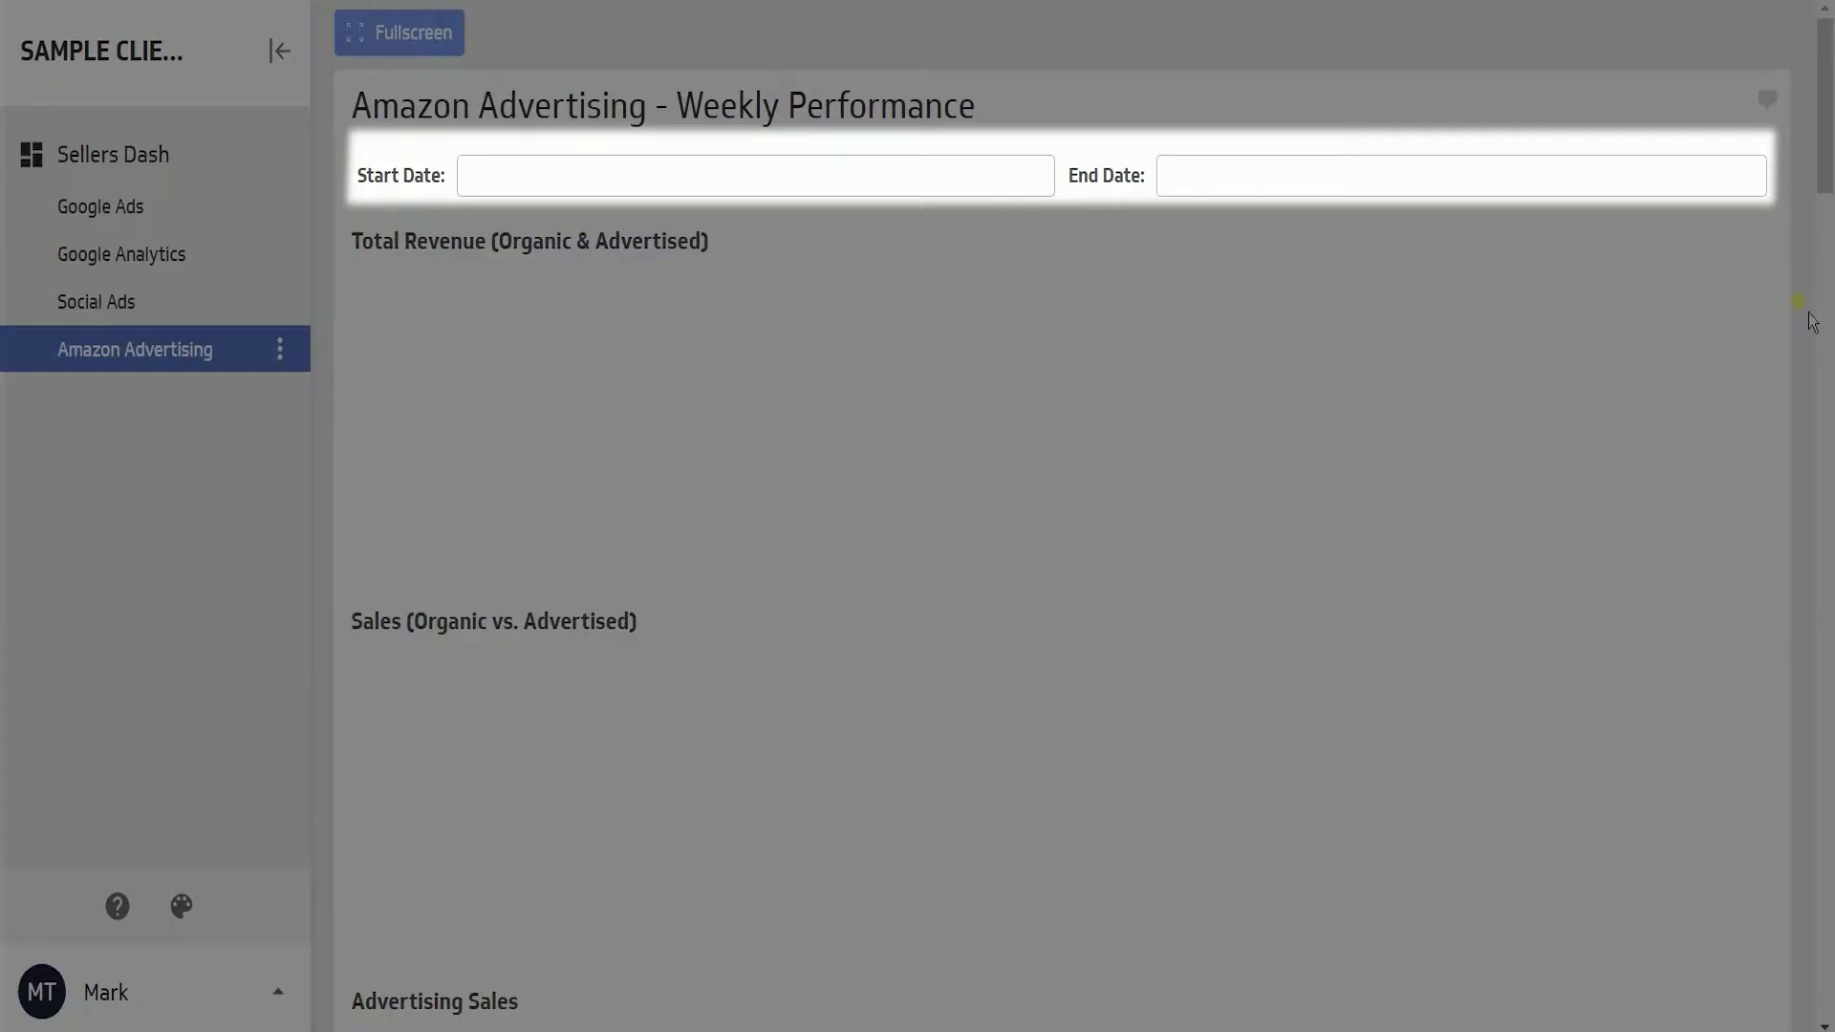
{"action": "left_click", "coordinate": [621, 177]}
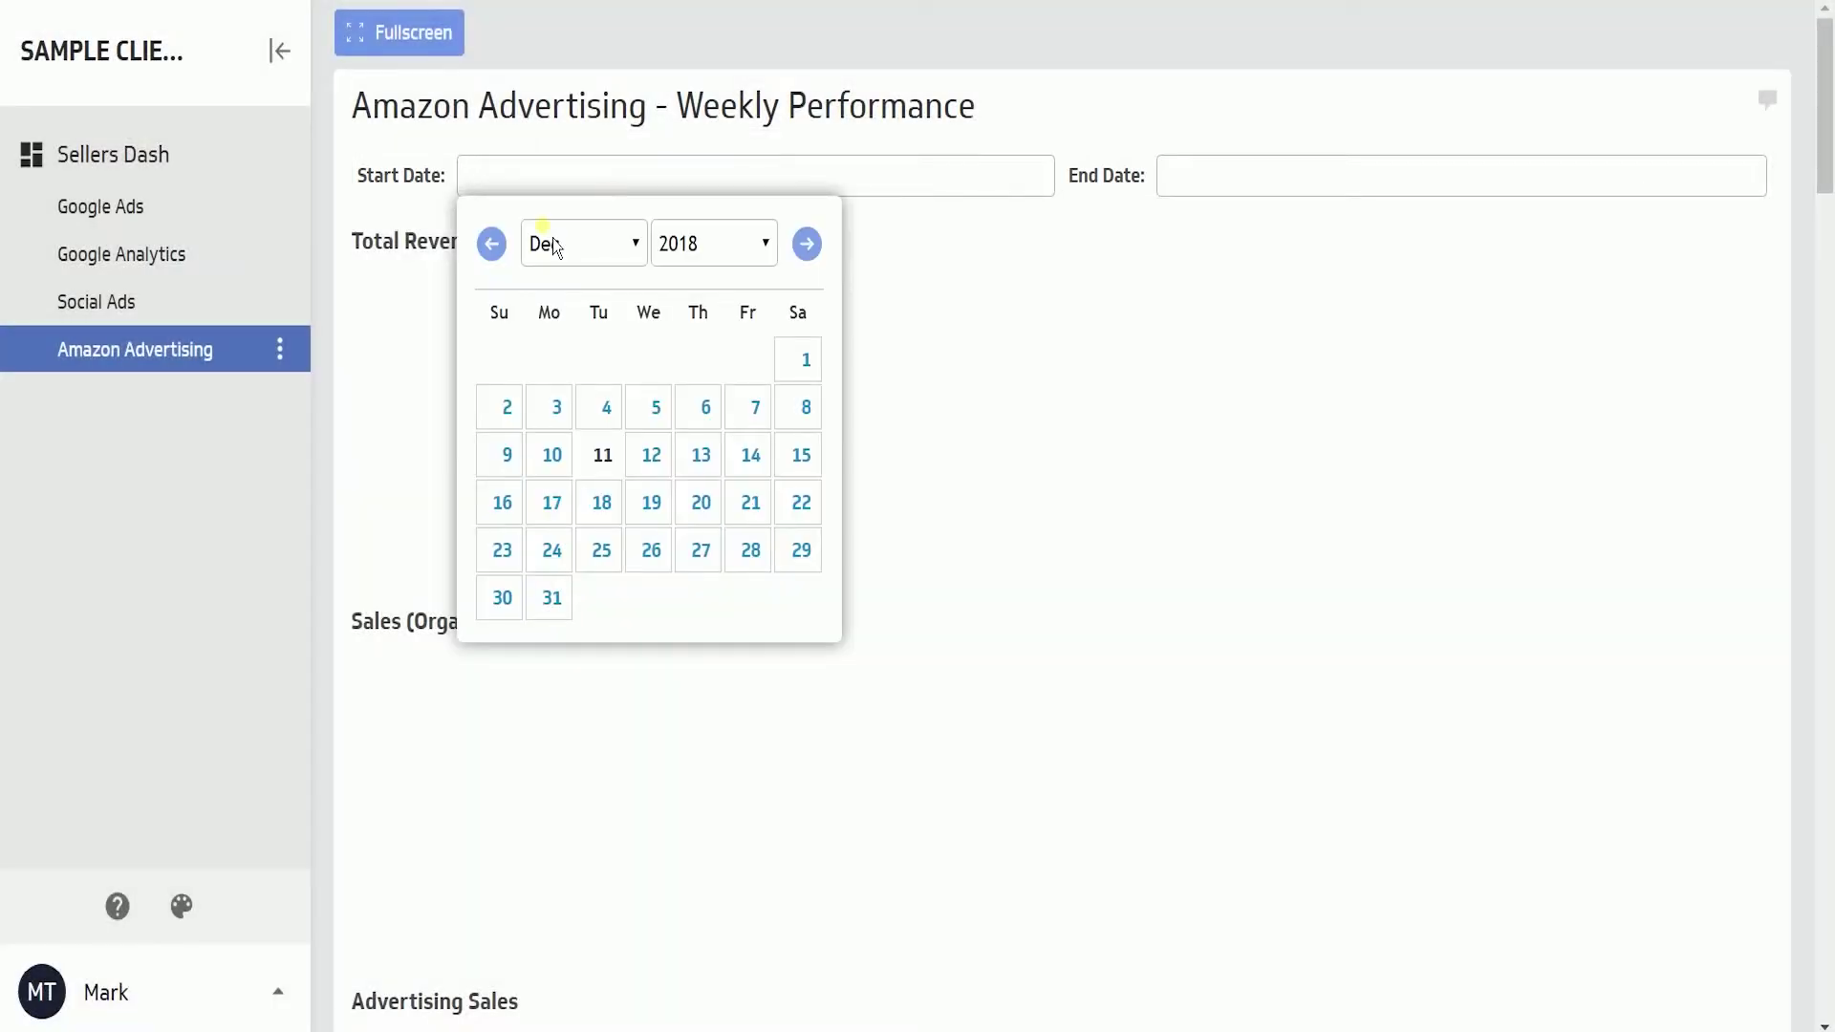
{"action": "left_click", "coordinate": [492, 245]}
{"action": "left_click", "coordinate": [502, 243]}
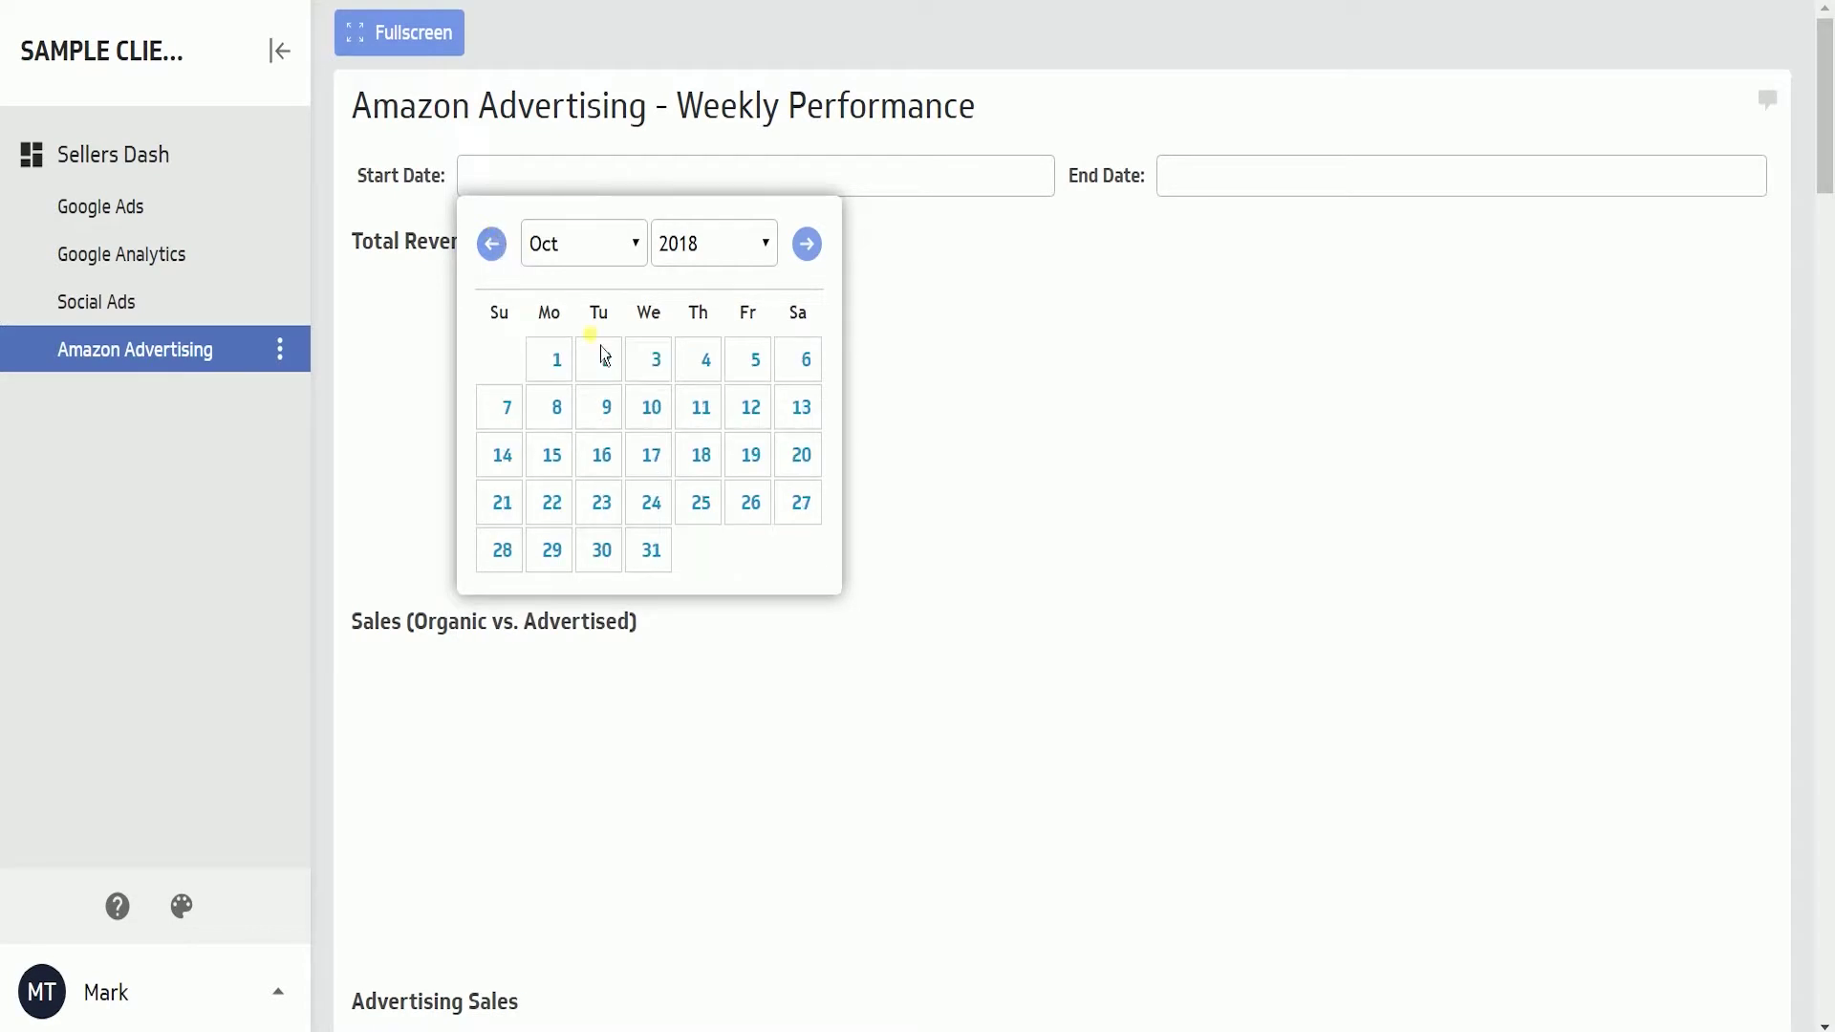
{"action": "left_click", "coordinate": [493, 246]}
{"action": "left_click", "coordinate": [667, 394]}
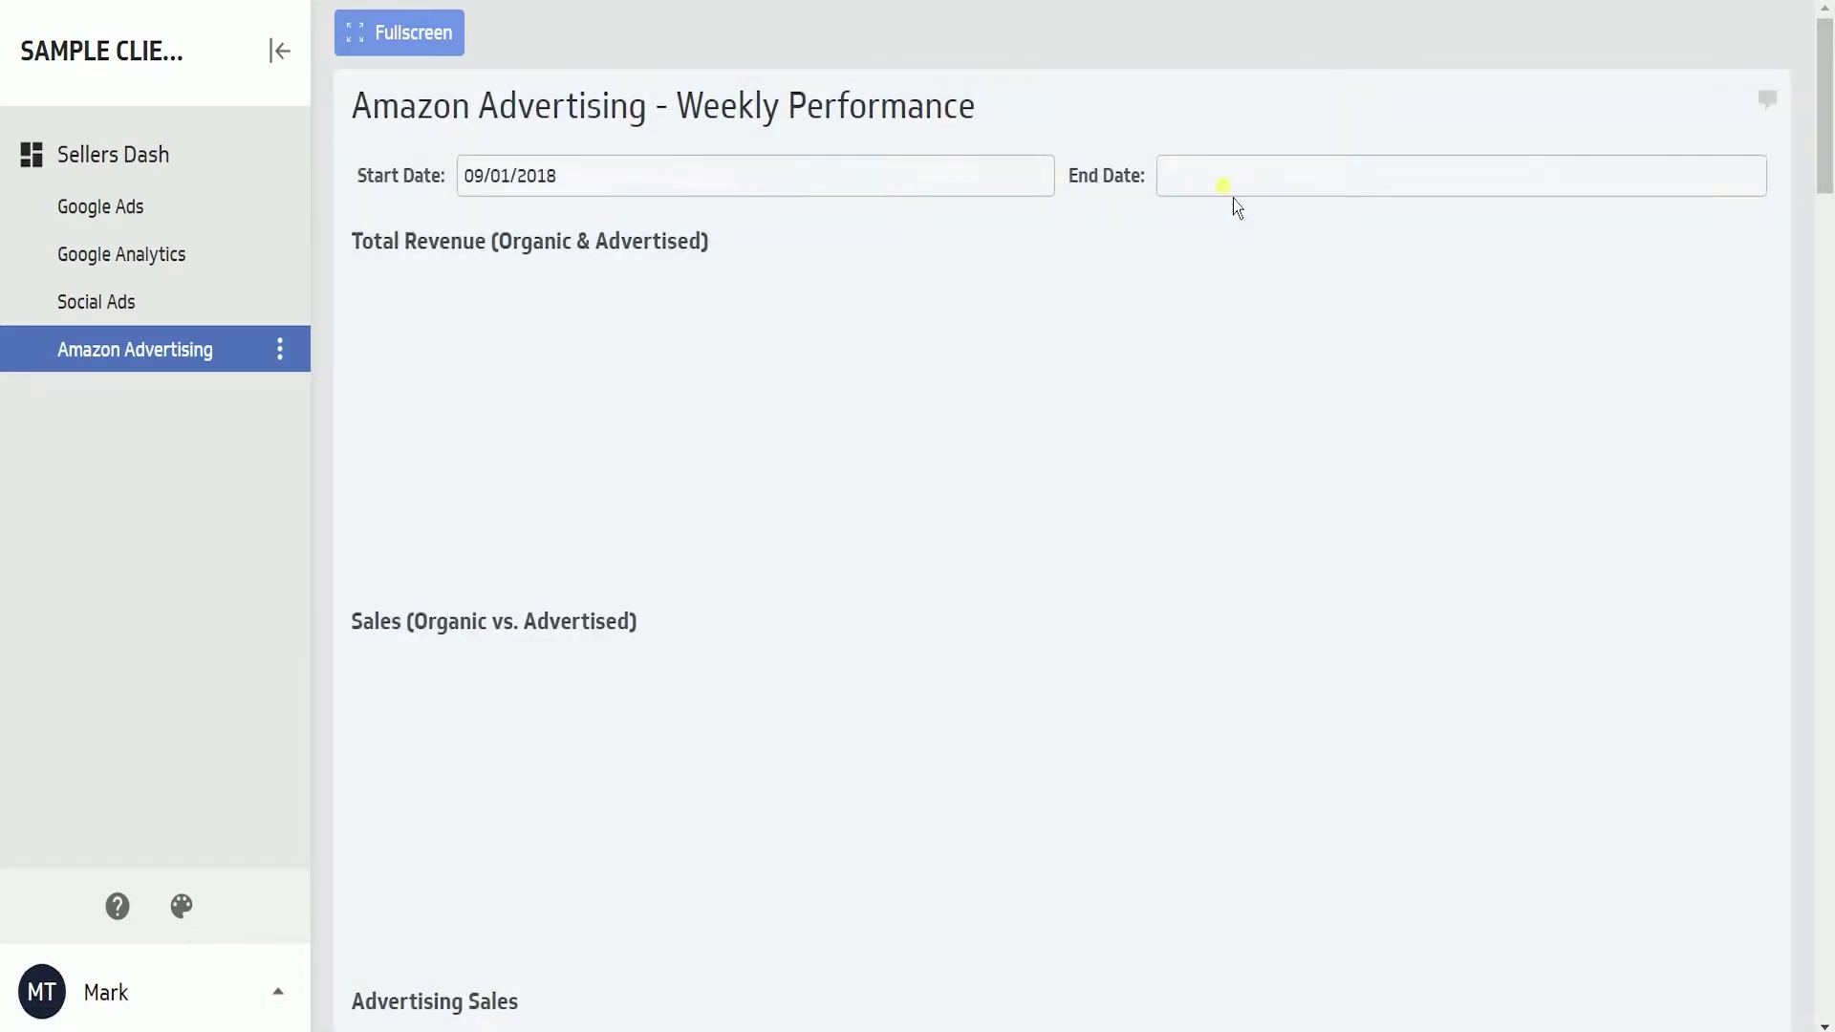
- Set the end date of the Amazon Advertising weekly performance report to 09/30/2018
{"action": "left_click", "coordinate": [1229, 192]}
{"action": "left_click", "coordinate": [1194, 251]}
{"action": "left_click", "coordinate": [1195, 250]}
{"action": "left_click", "coordinate": [1193, 247]}
{"action": "left_click", "coordinate": [1201, 599]}
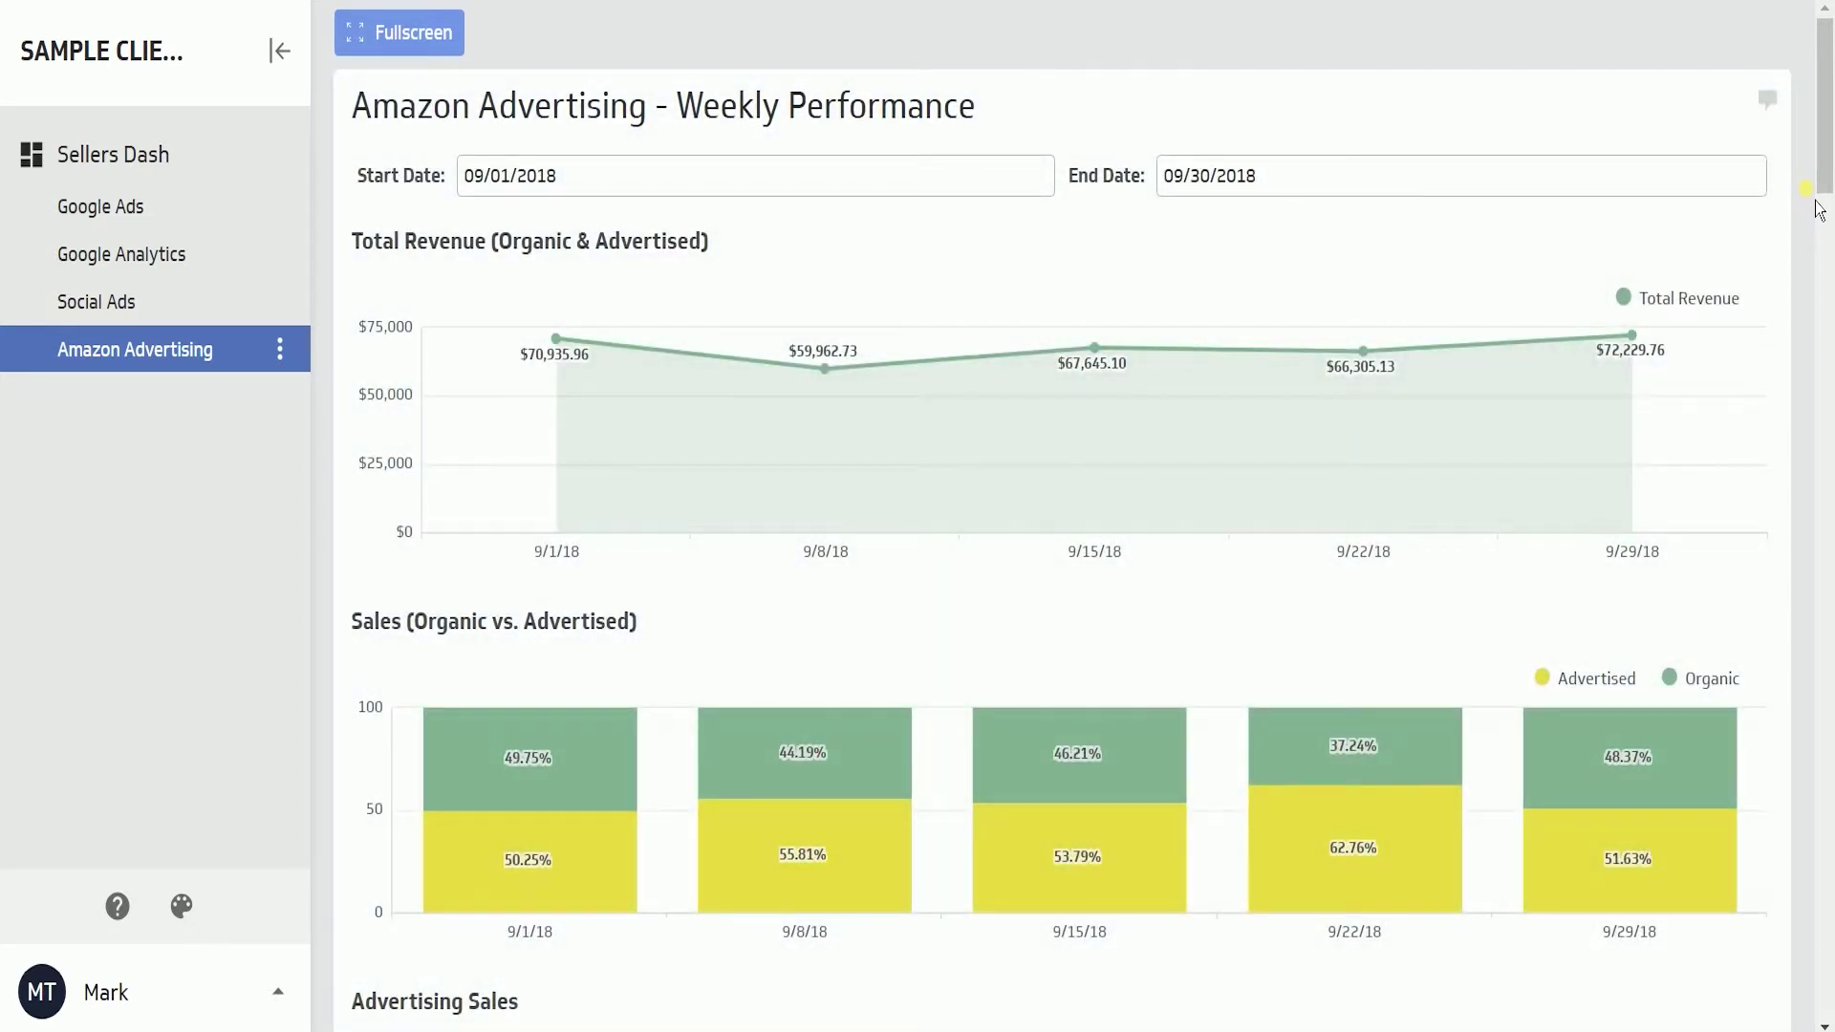
- Review the Amazon Advertising weekly charts and the previous week's top 10 search terms and ASINs tables
{"action": "scroll", "coordinate": [1818, 208], "scroll_direction": "down", "scroll_amount": 6}
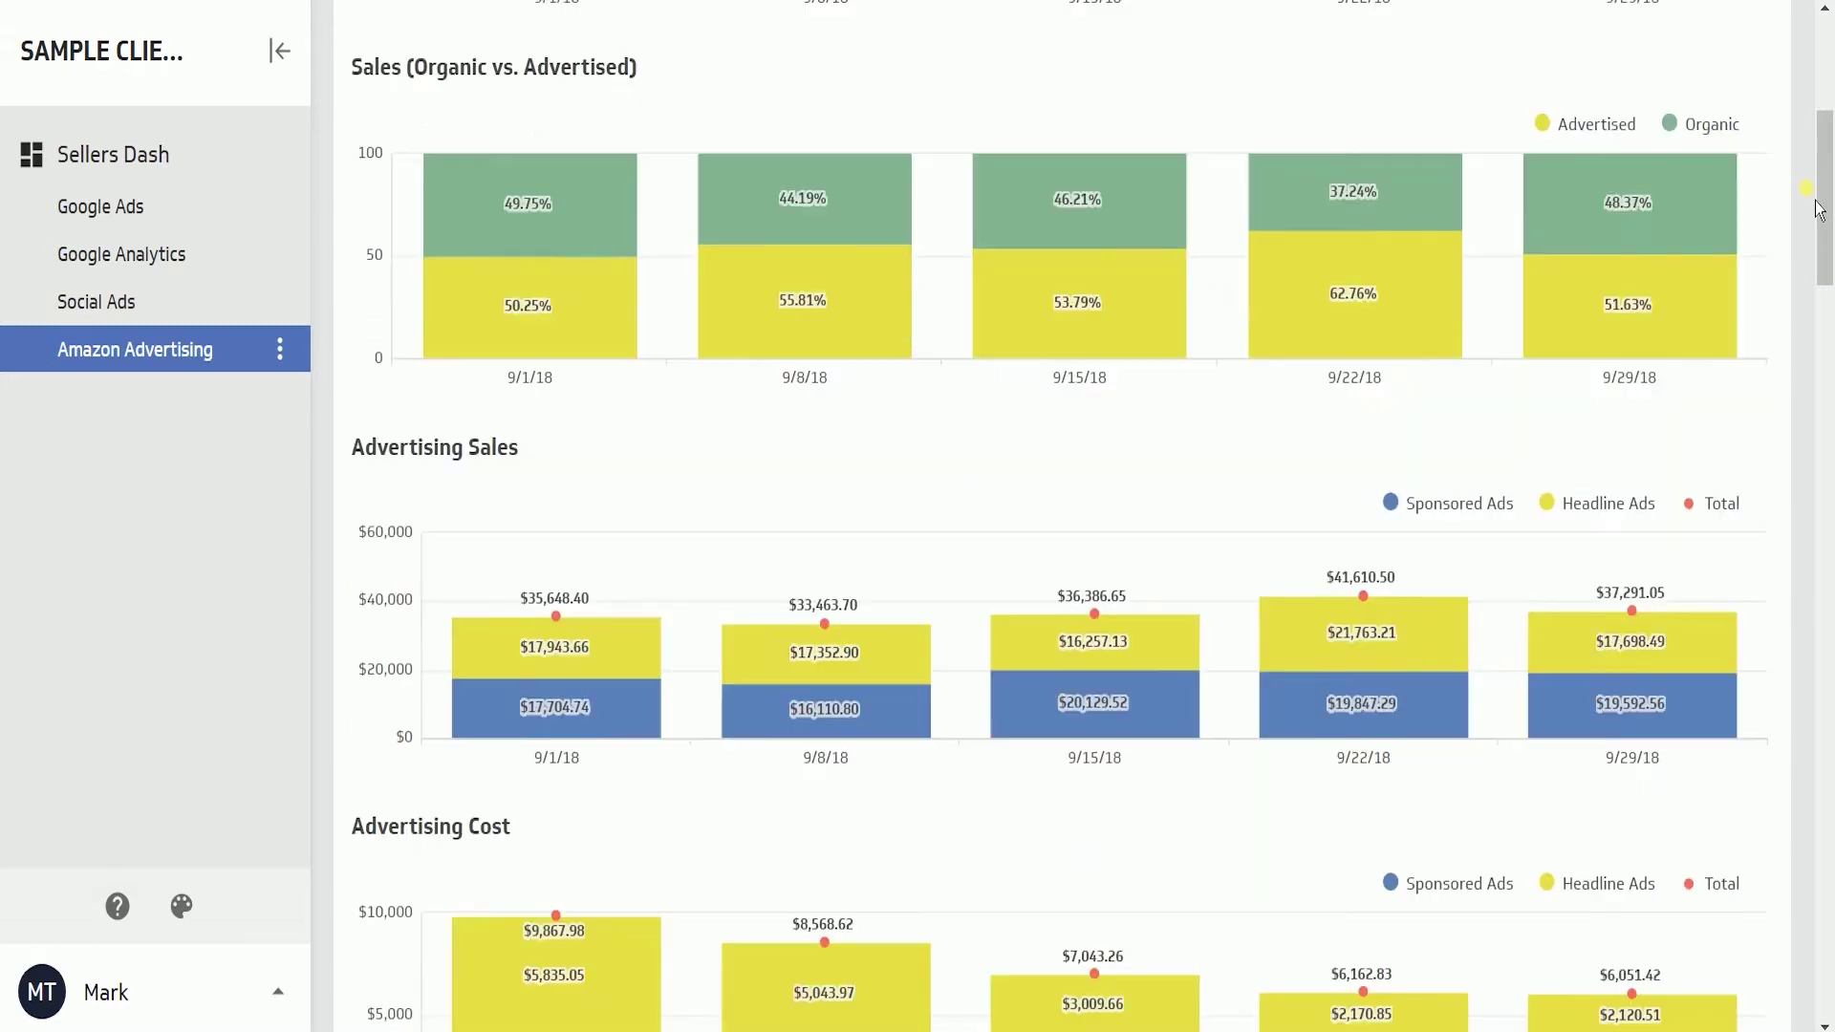
{"action": "scroll", "coordinate": [1773, 480], "scroll_direction": "down", "scroll_amount": 9}
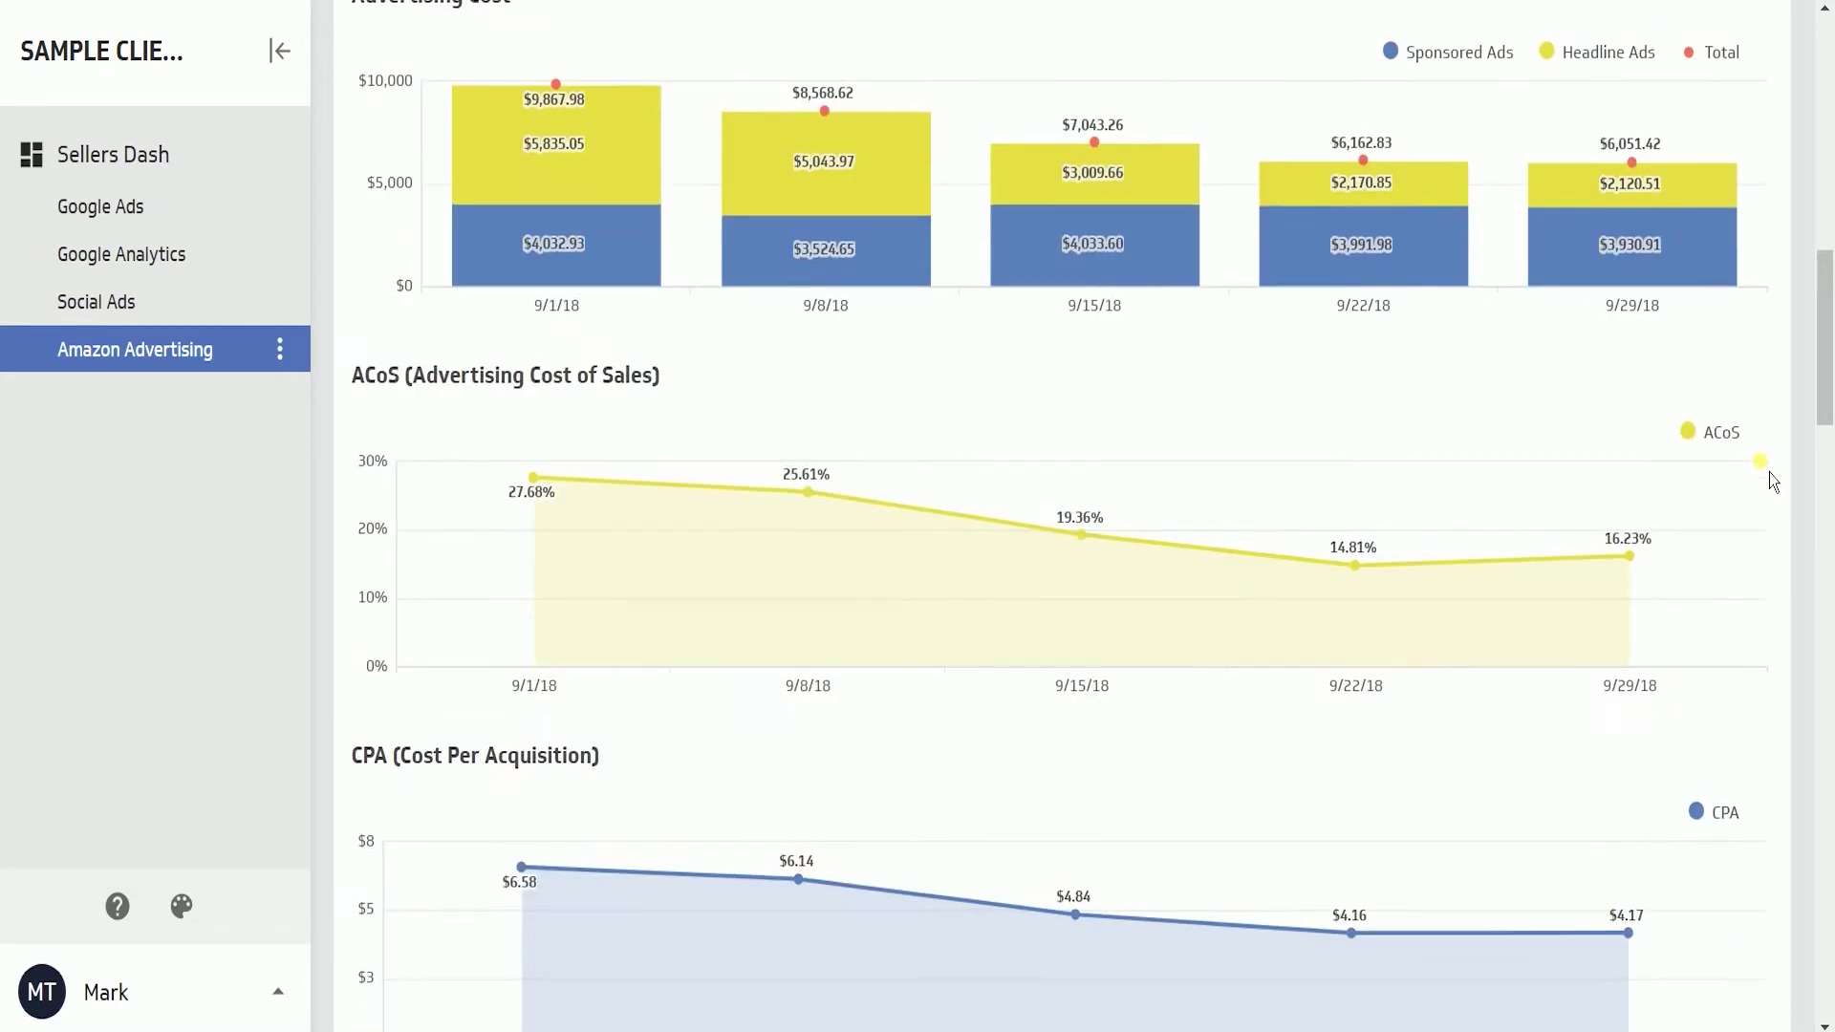
{"action": "scroll", "coordinate": [1773, 481], "scroll_direction": "up", "scroll_amount": 2}
{"action": "scroll", "coordinate": [1773, 481], "scroll_direction": "down", "scroll_amount": 20}
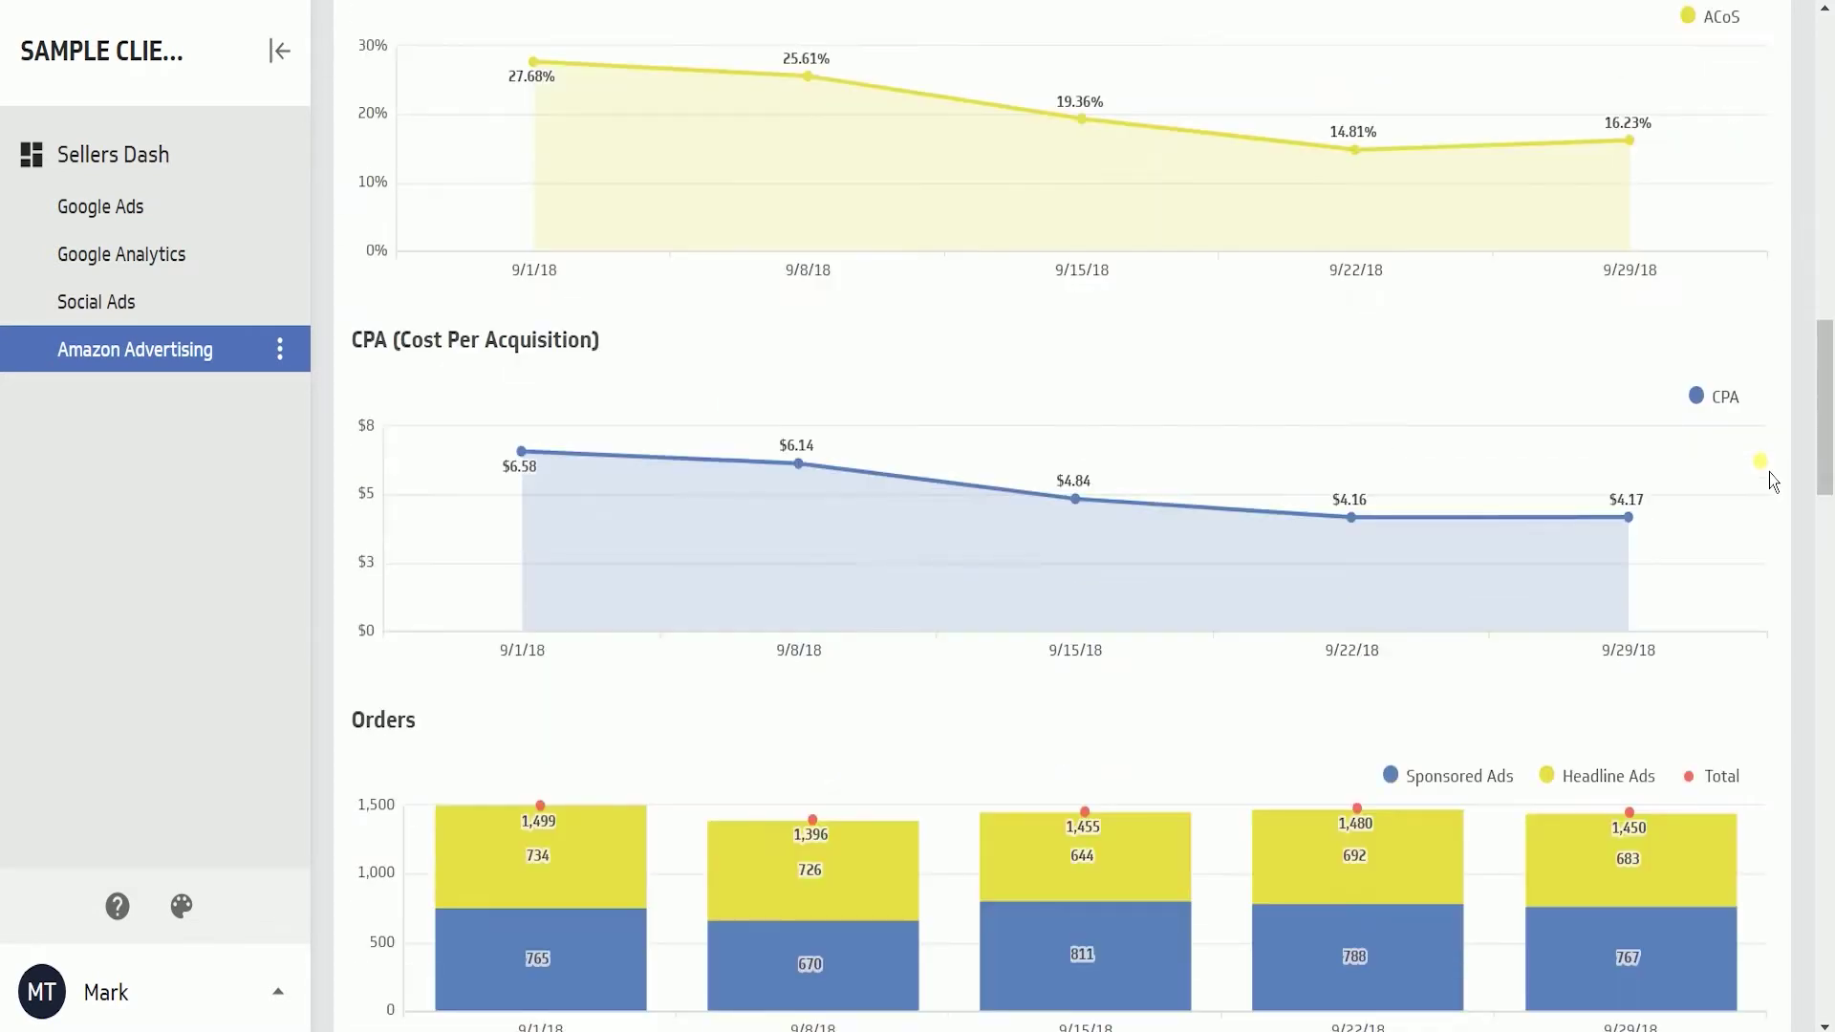
{"action": "scroll", "coordinate": [1773, 481], "scroll_direction": "down", "scroll_amount": 3}
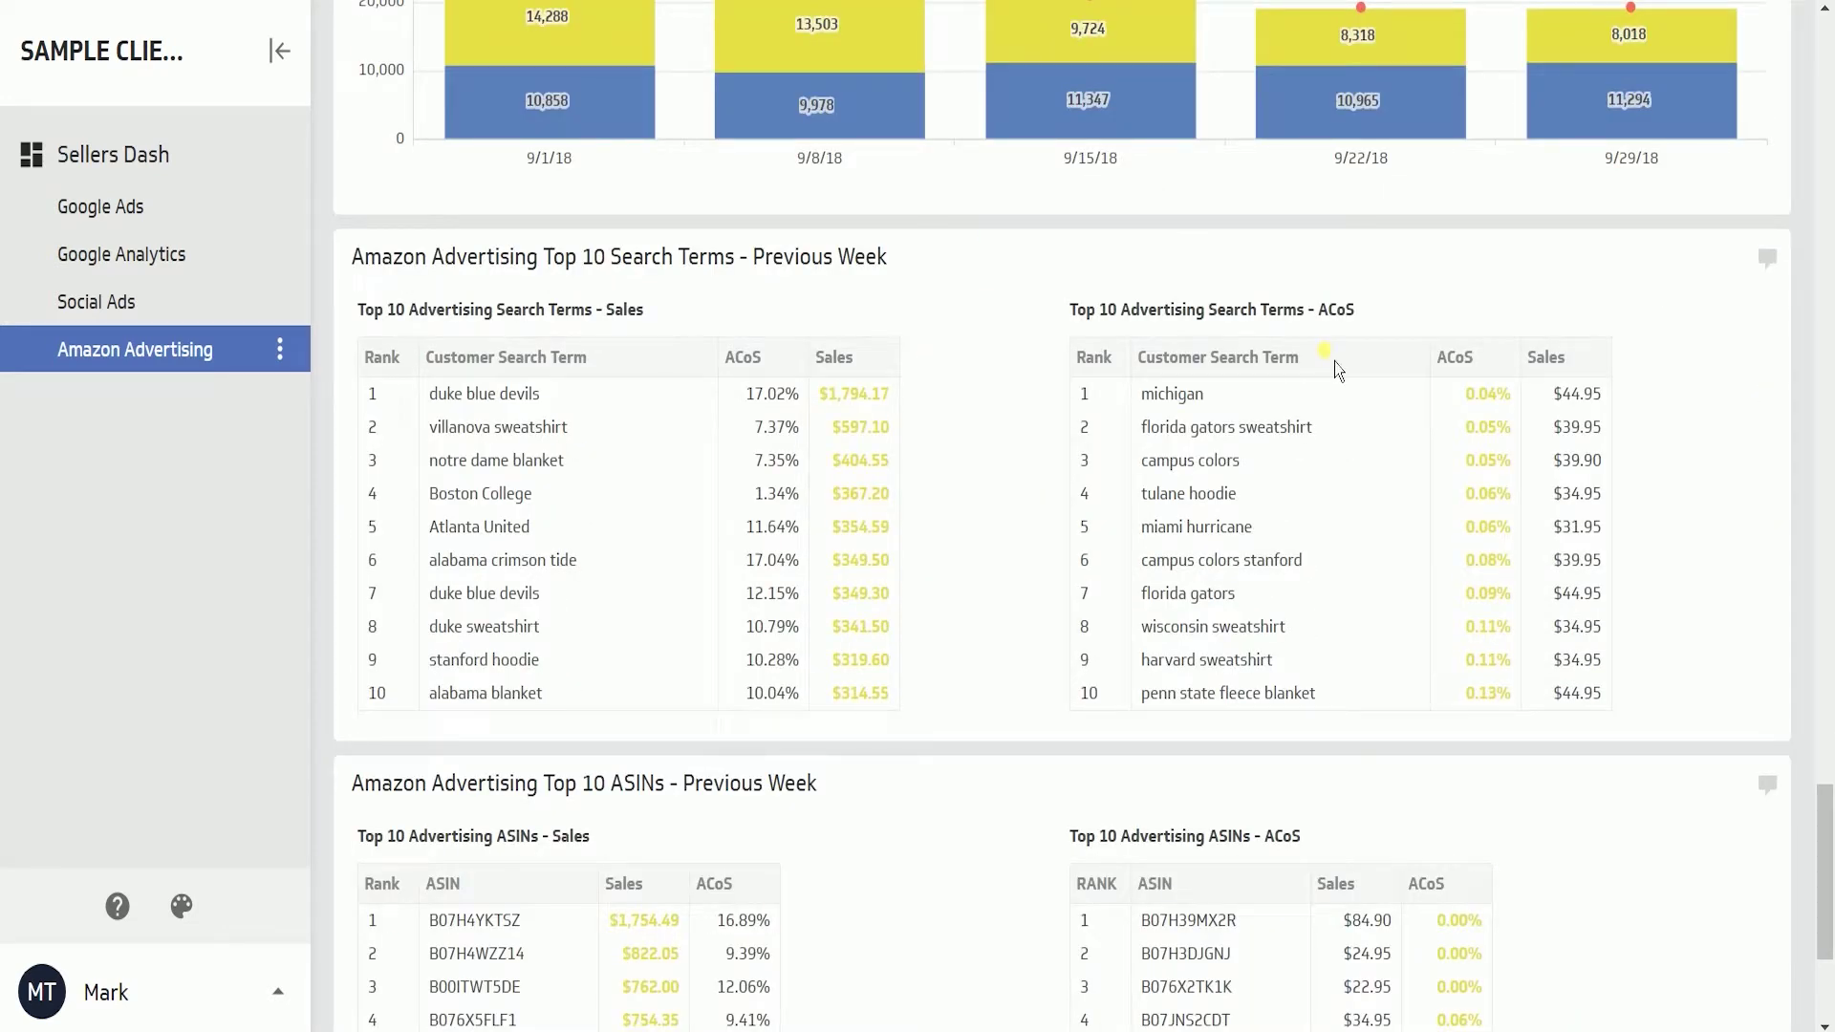
{"action": "scroll", "coordinate": [1021, 610], "scroll_direction": "down", "scroll_amount": 2}
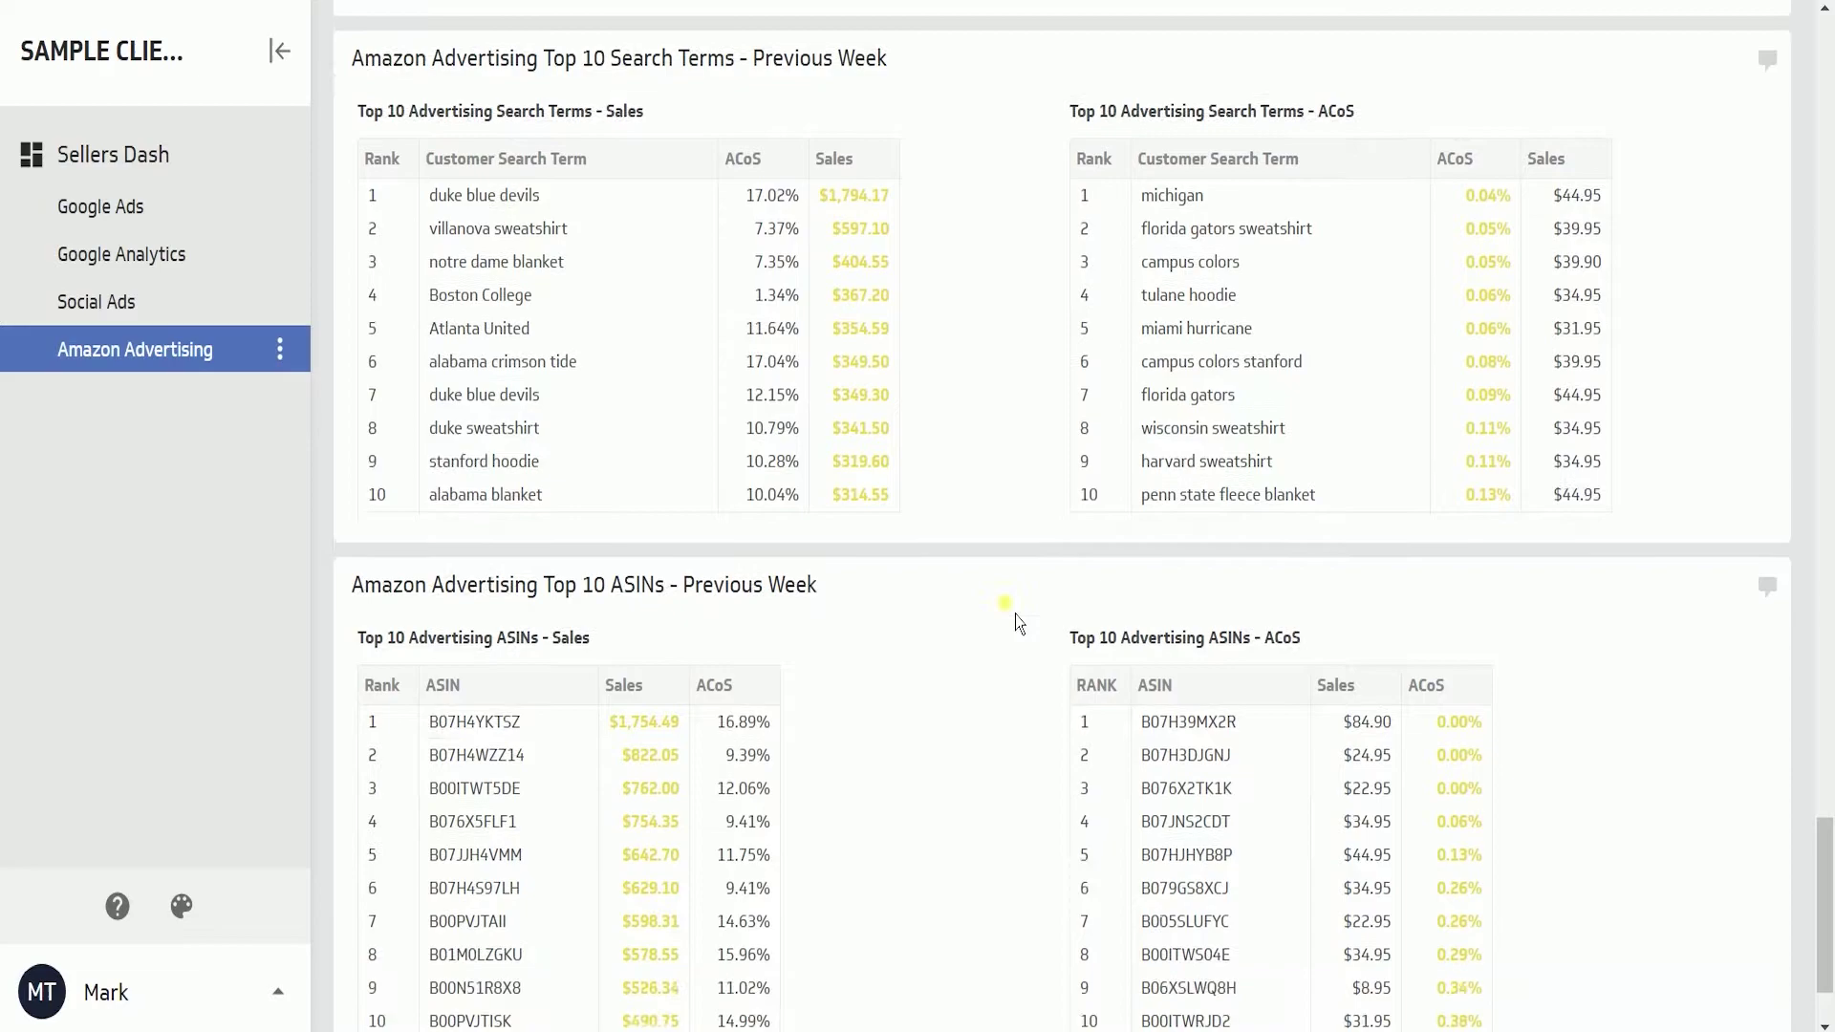
{"action": "scroll", "coordinate": [1015, 602], "scroll_direction": "up", "scroll_amount": 20}
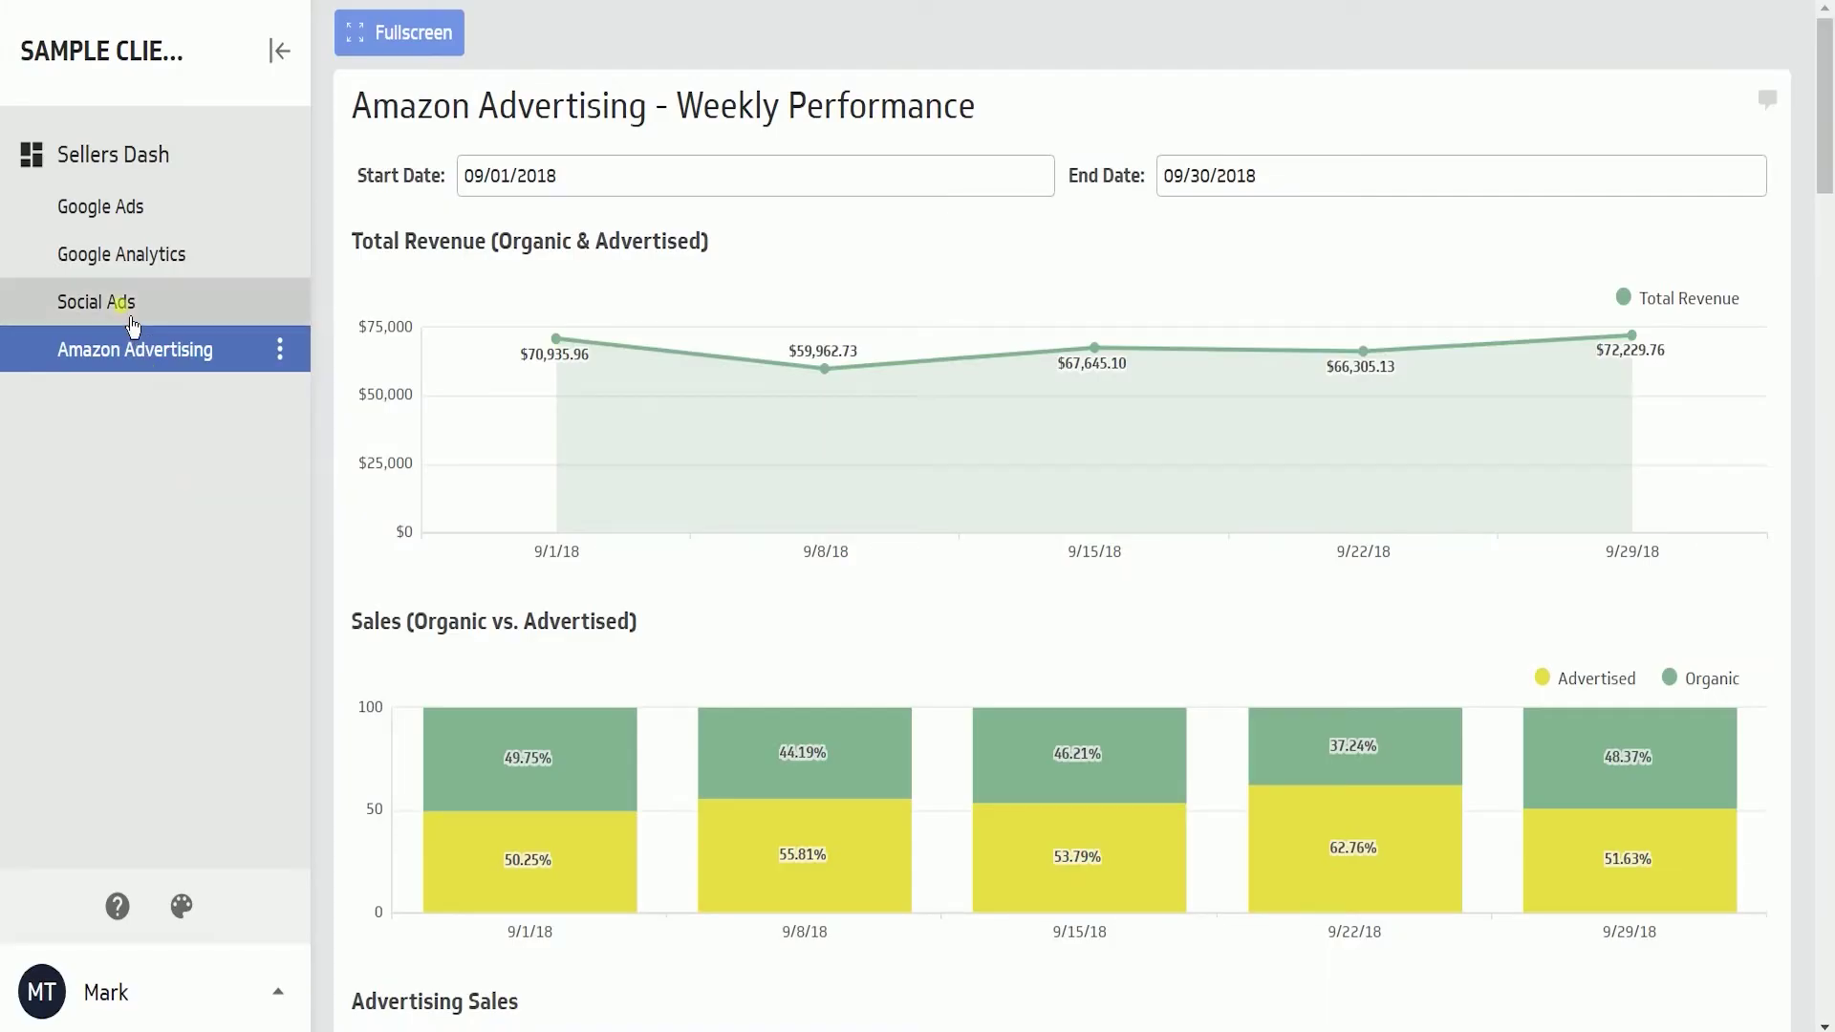
- View the Social Ads dashboard and reorder the opened dashboards so that Google Analytics sits directly below Social Ads
{"action": "left_click", "coordinate": [130, 318]}
{"action": "left_click_drag", "start_coordinate": [122, 254], "coordinate": [125, 334]}
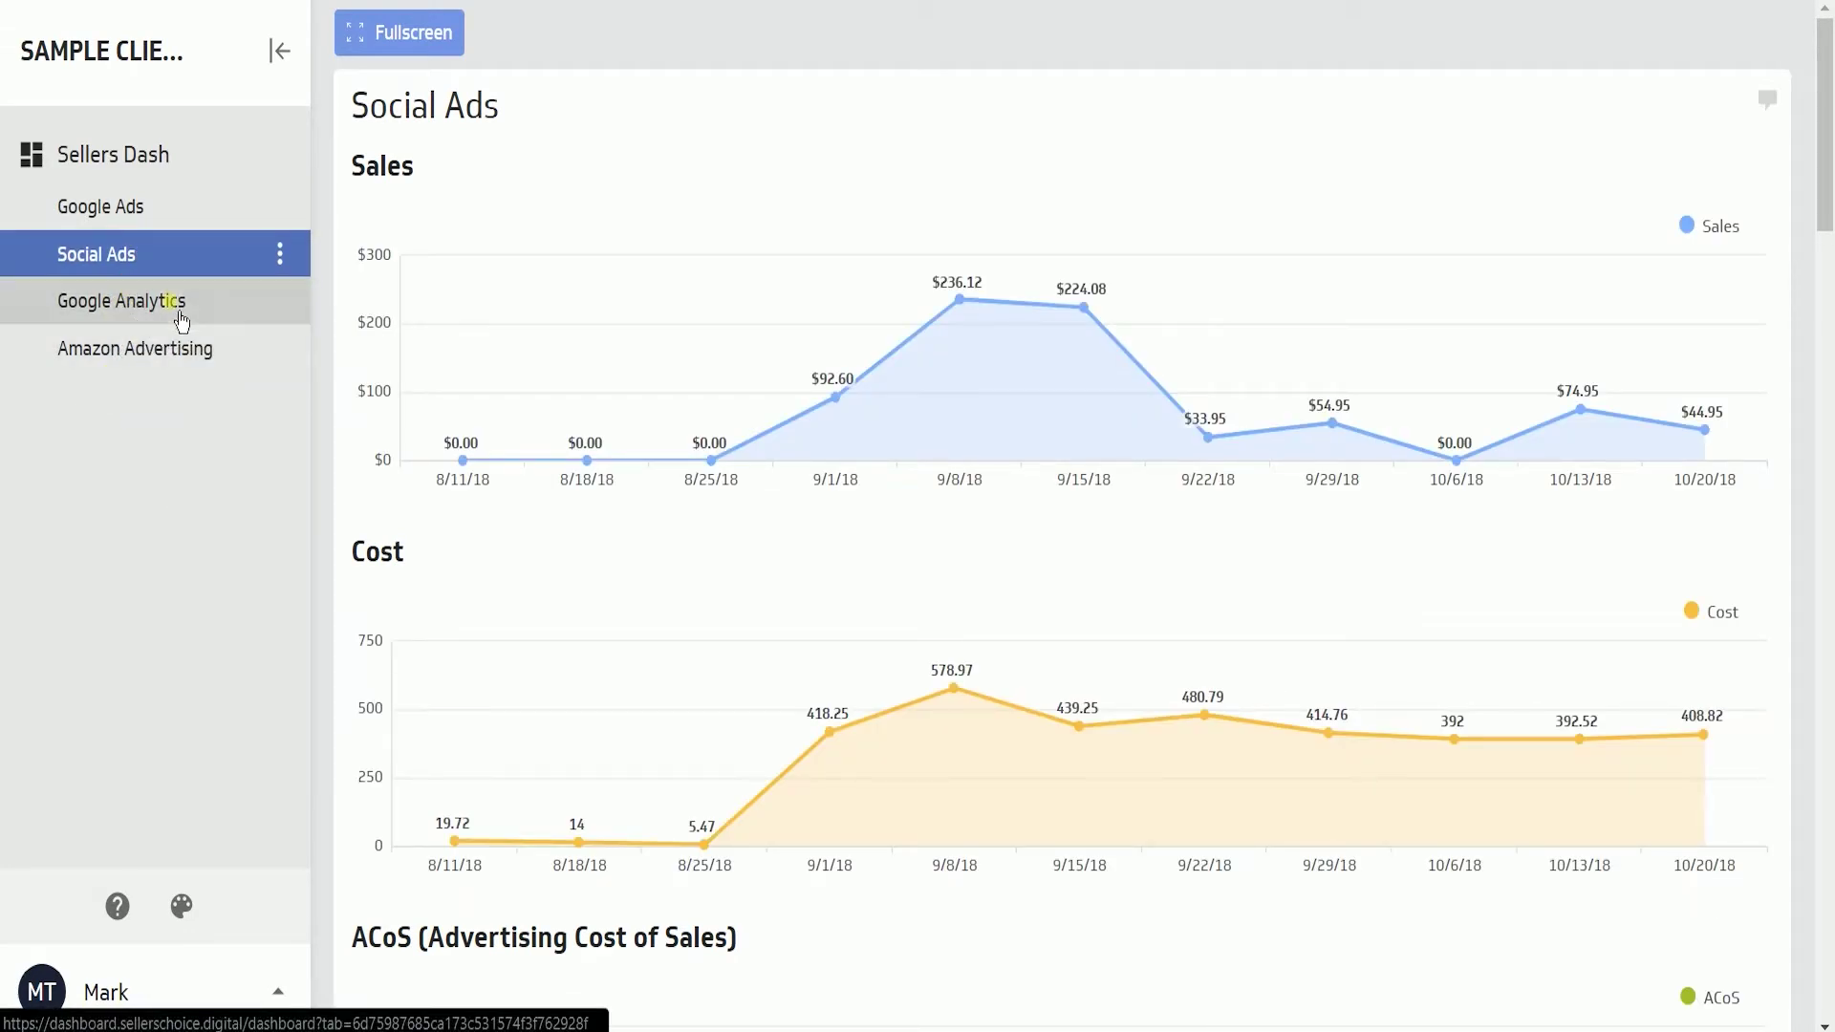
{"action": "left_click", "coordinate": [107, 321]}
- Show the Google Ads dashboard in full screen and look through its weekly performance charts
{"action": "left_click", "coordinate": [122, 206]}
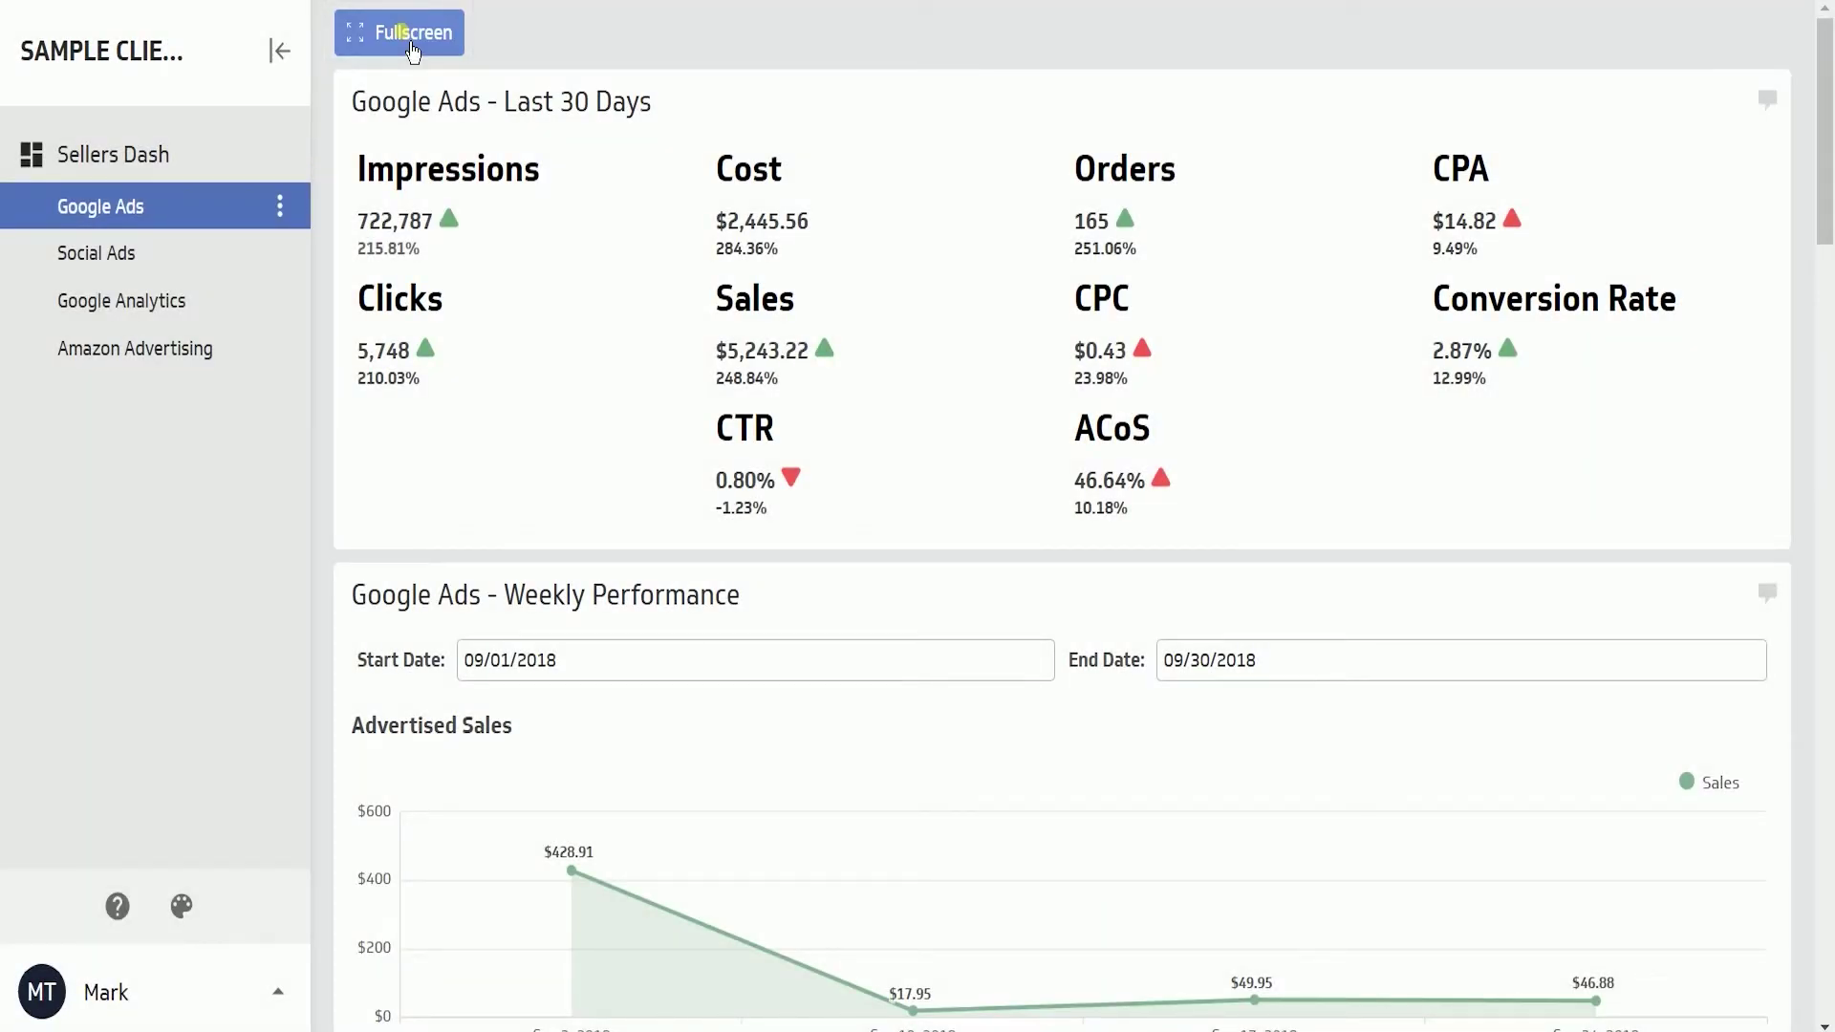
{"action": "left_click", "coordinate": [413, 50]}
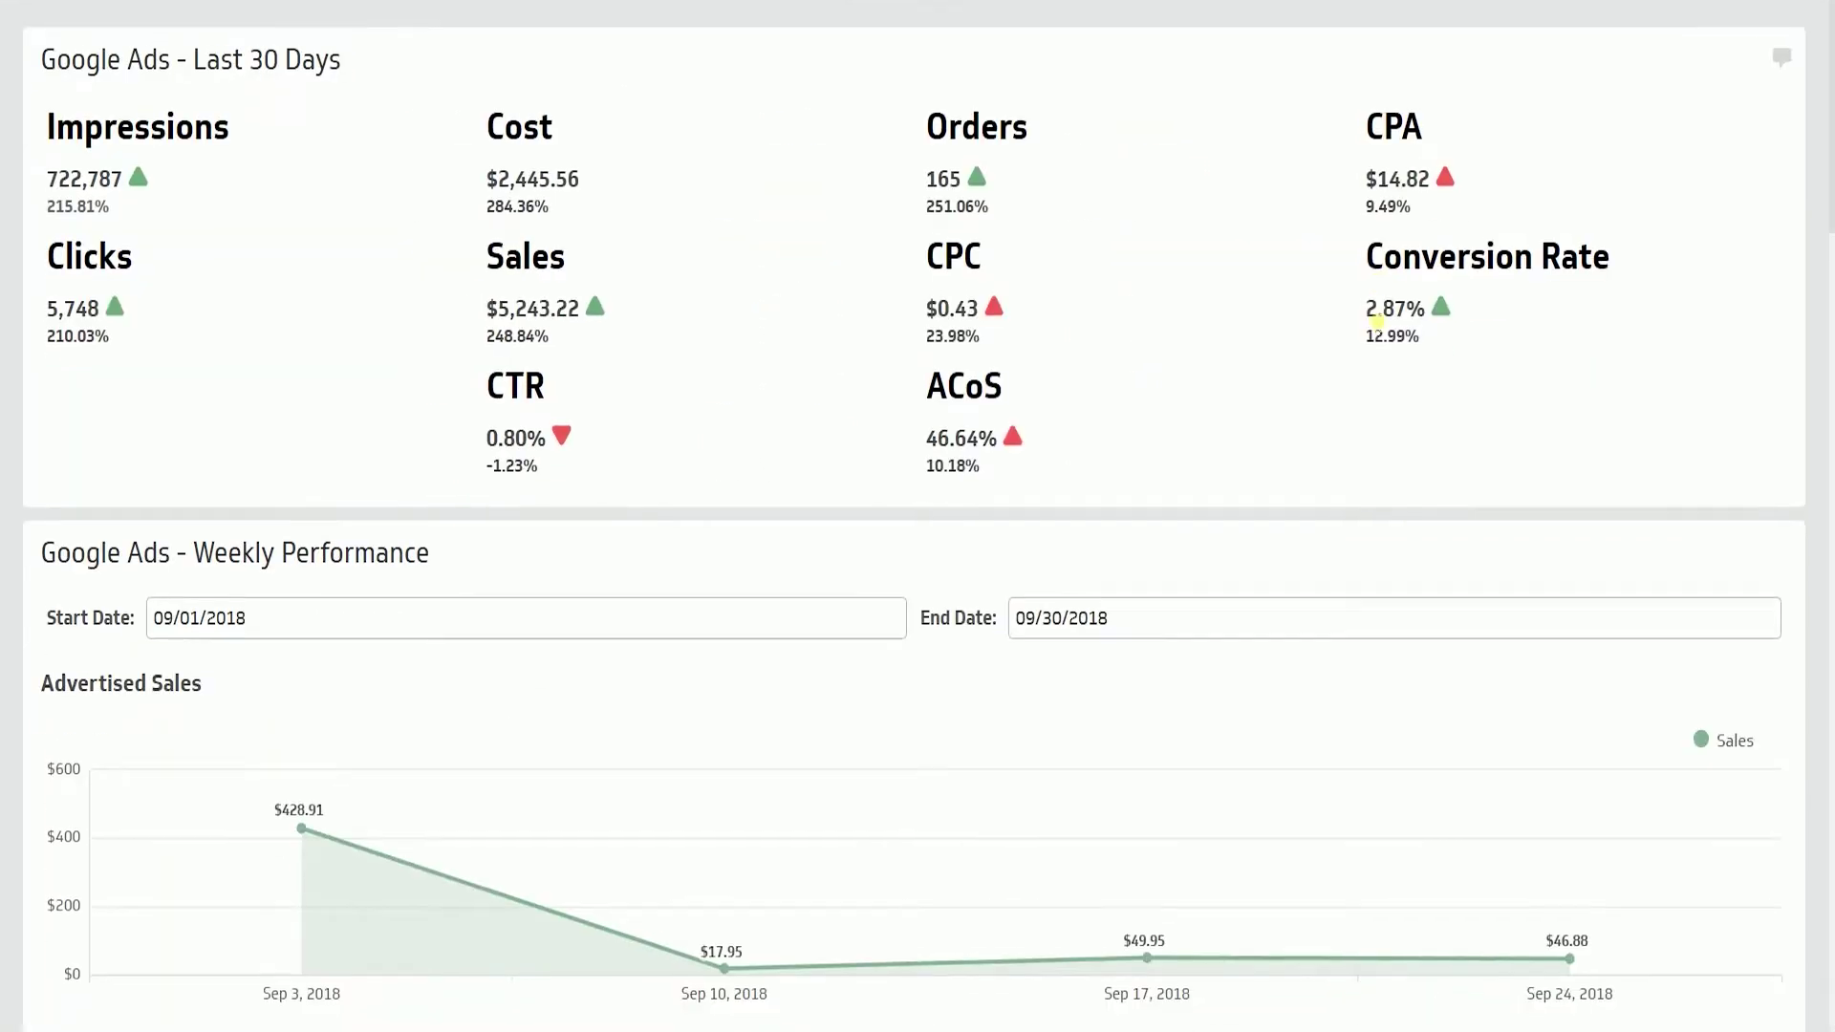
{"action": "scroll", "coordinate": [1369, 344], "scroll_direction": "down", "scroll_amount": 5}
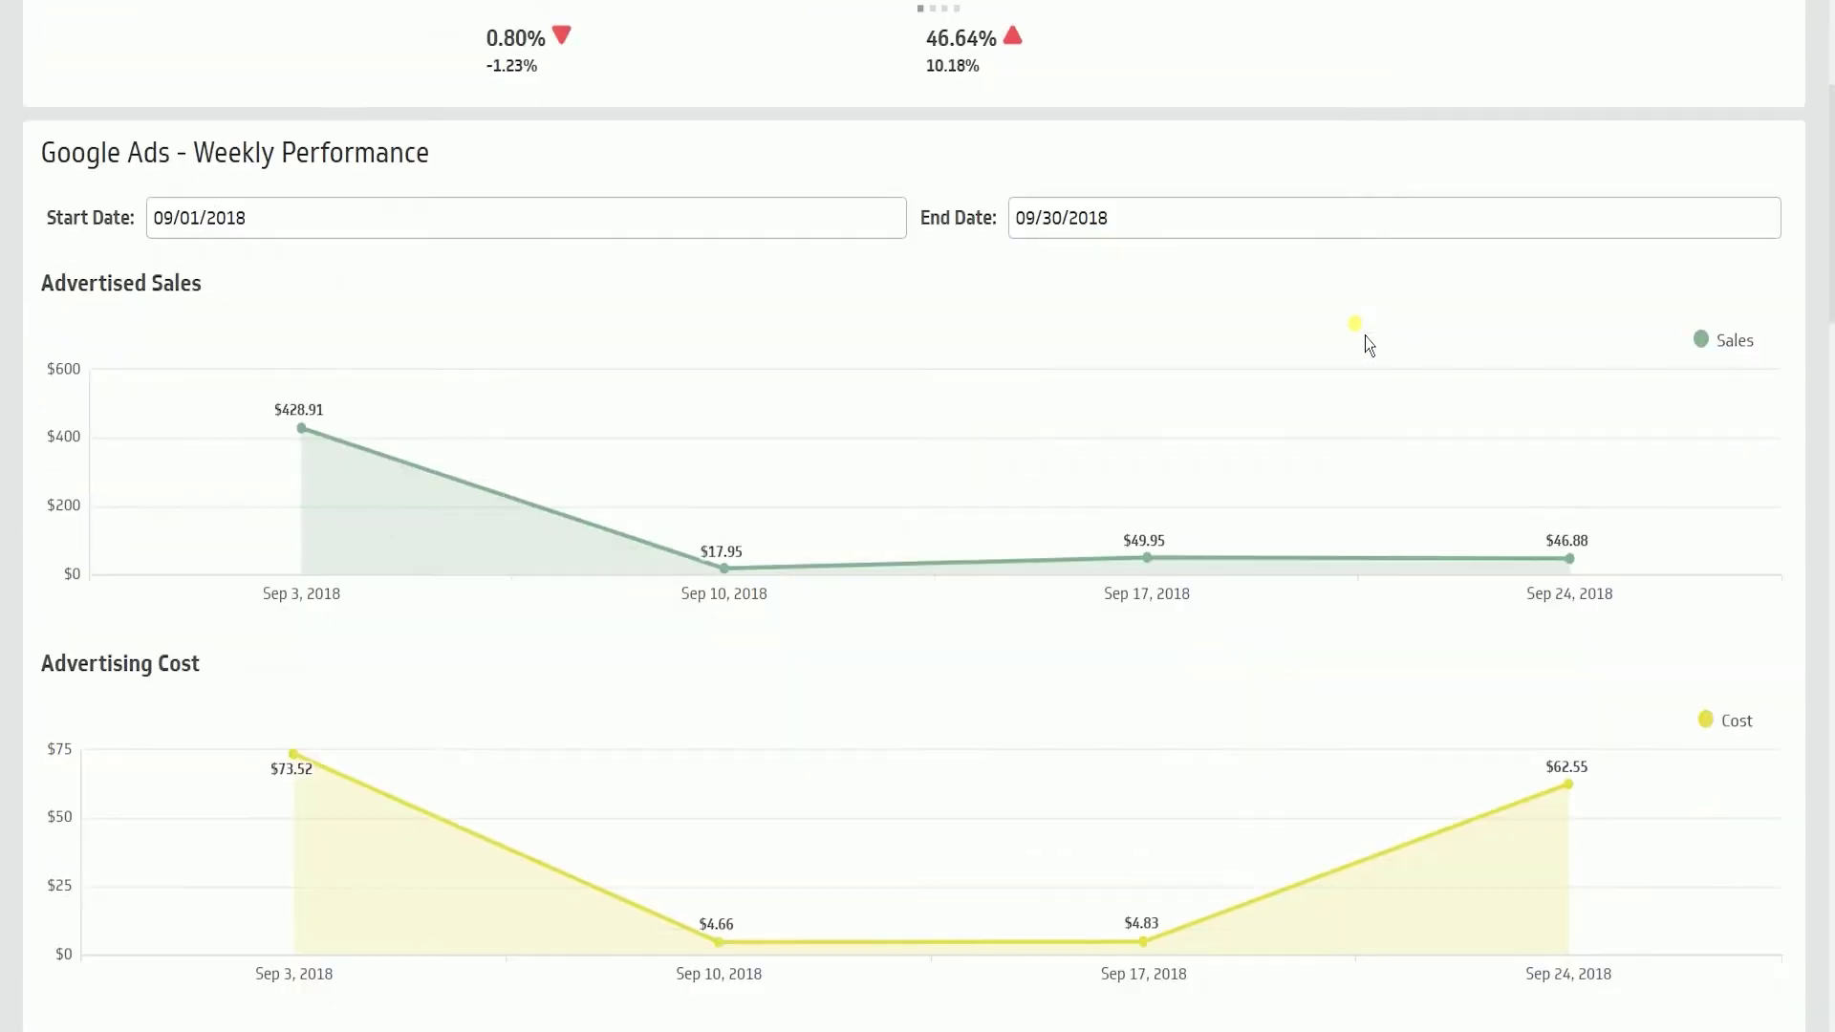
{"action": "scroll", "coordinate": [1367, 339], "scroll_direction": "down", "scroll_amount": 7}
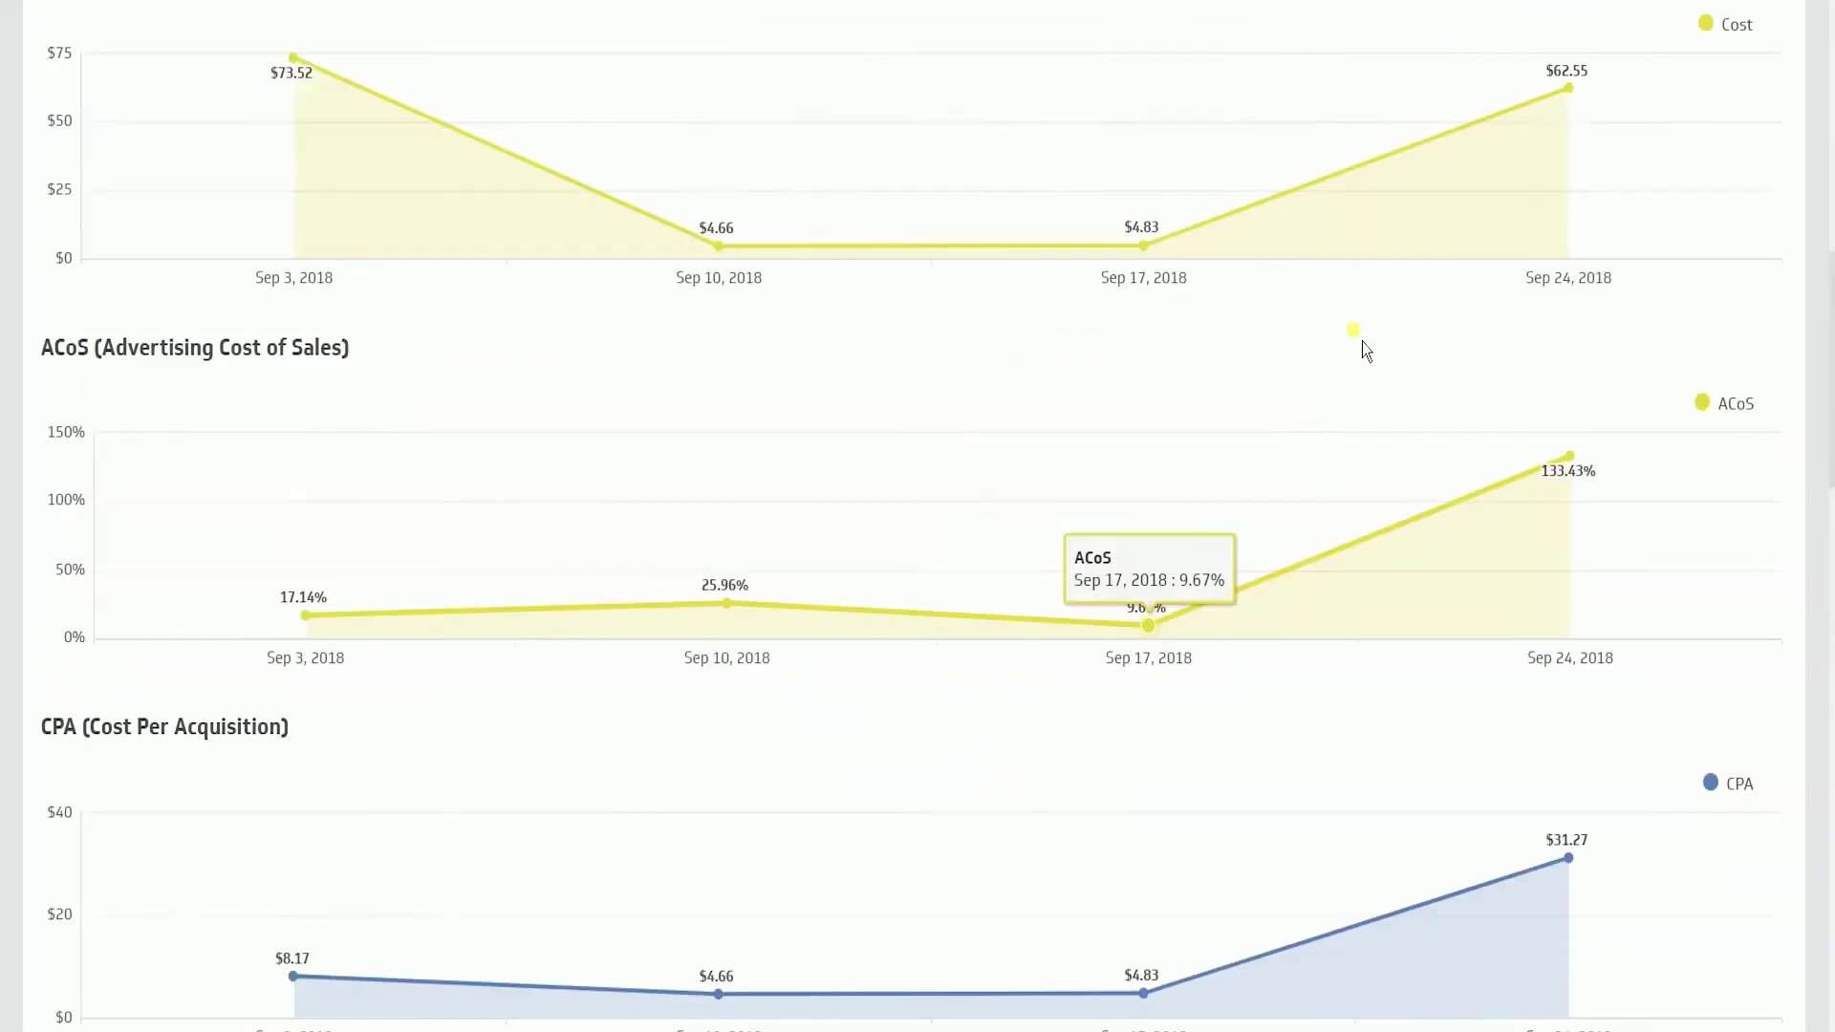
- View the Social Ads and Google Analytics dashboards one after the other in full screen and exit the full-screen view
{"action": "scroll", "coordinate": [1364, 341], "scroll_direction": "up", "scroll_amount": 12}
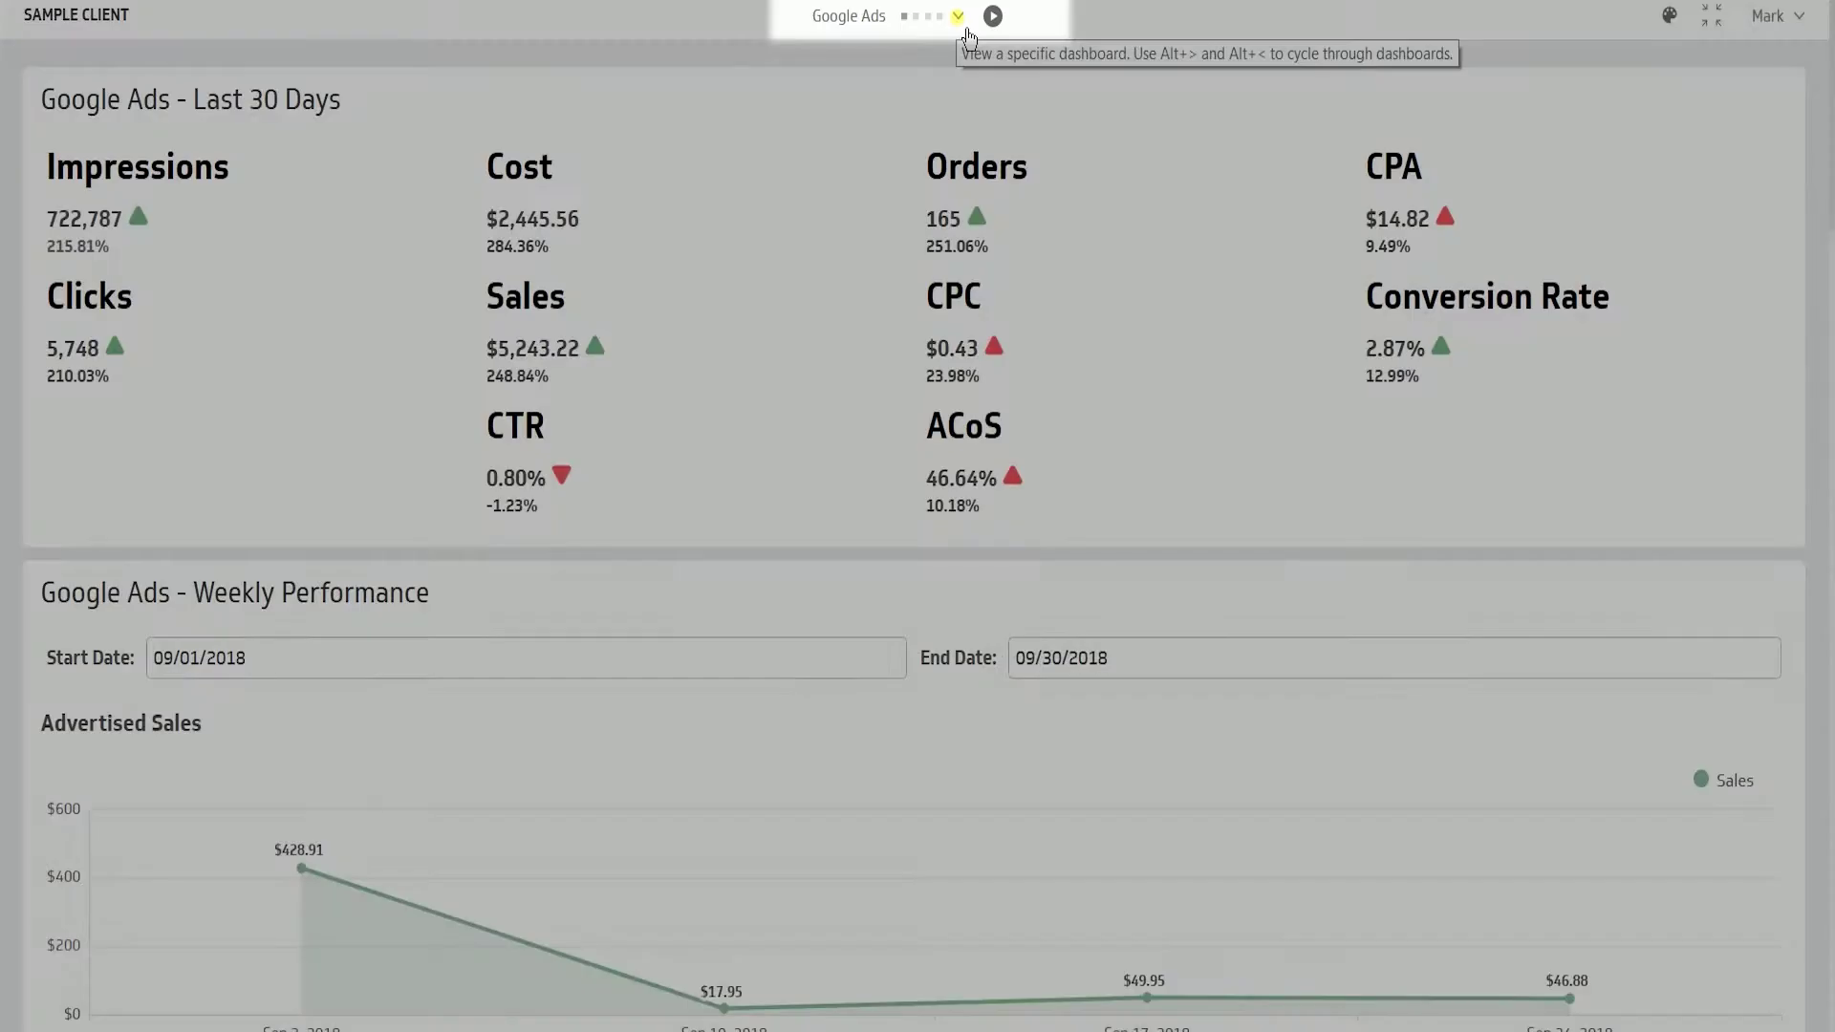
{"action": "left_click", "coordinate": [967, 32]}
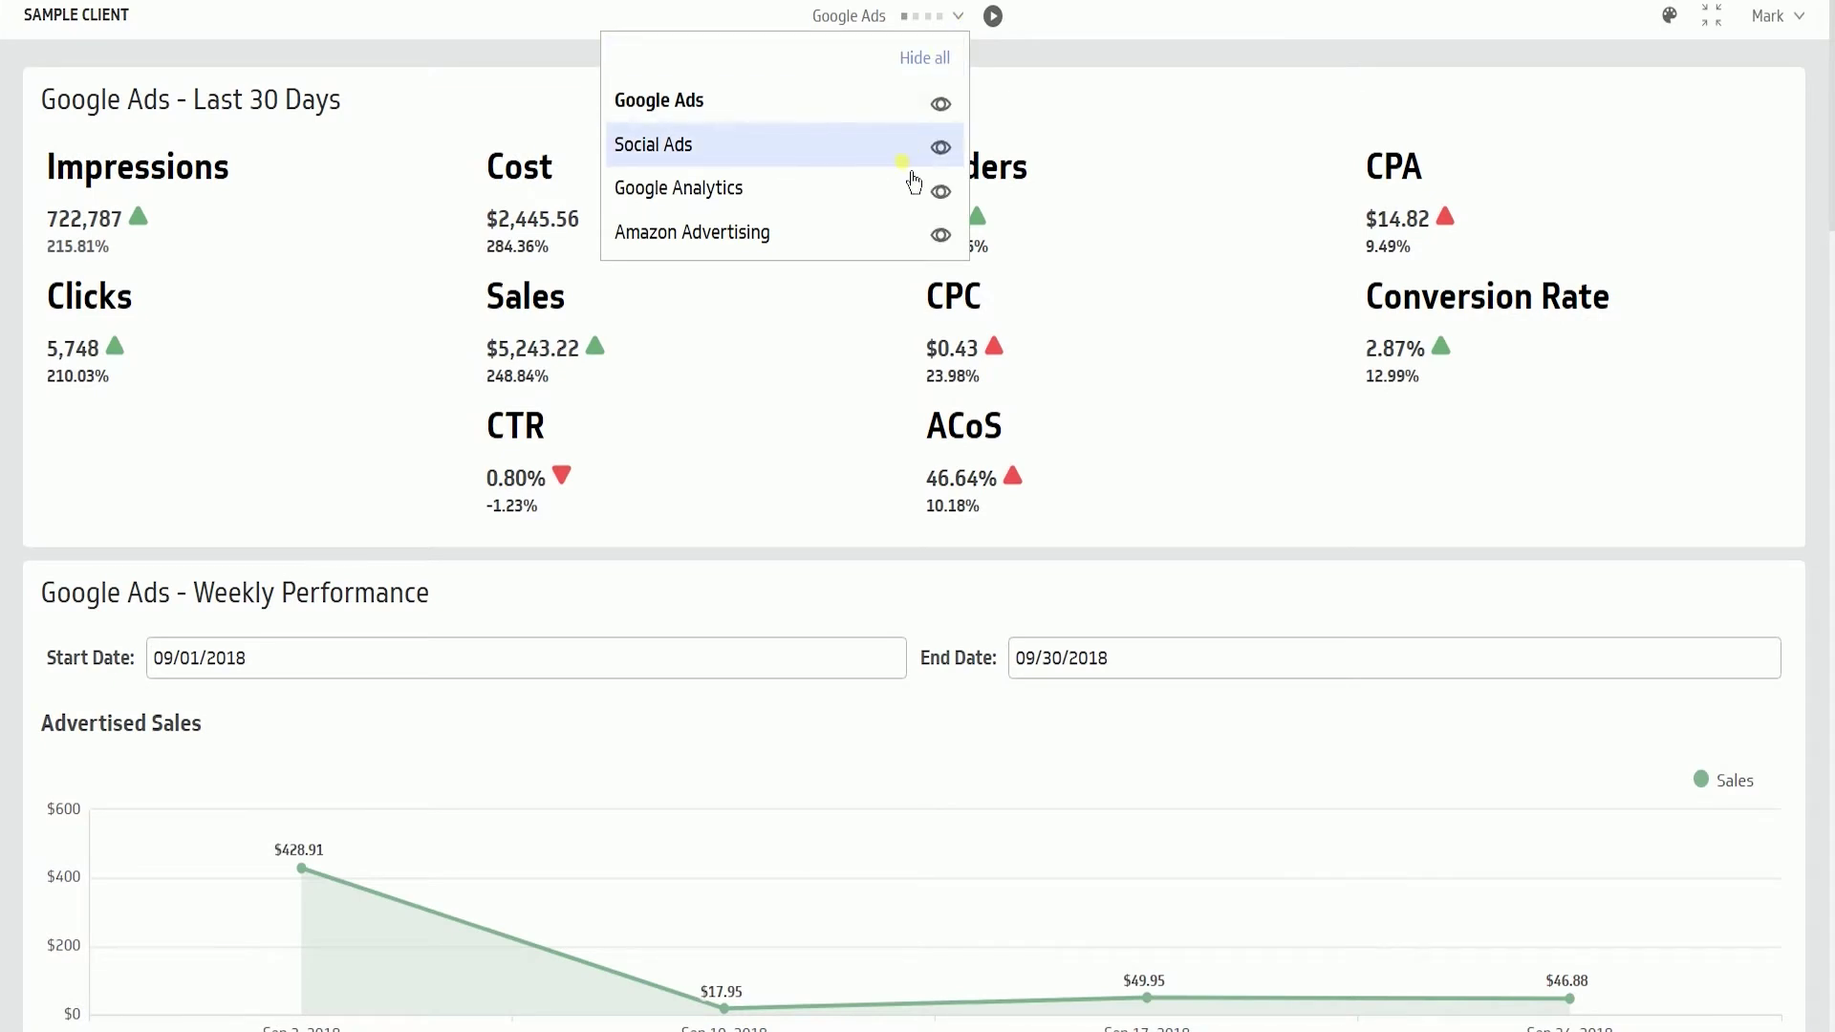
{"action": "left_click", "coordinate": [910, 153]}
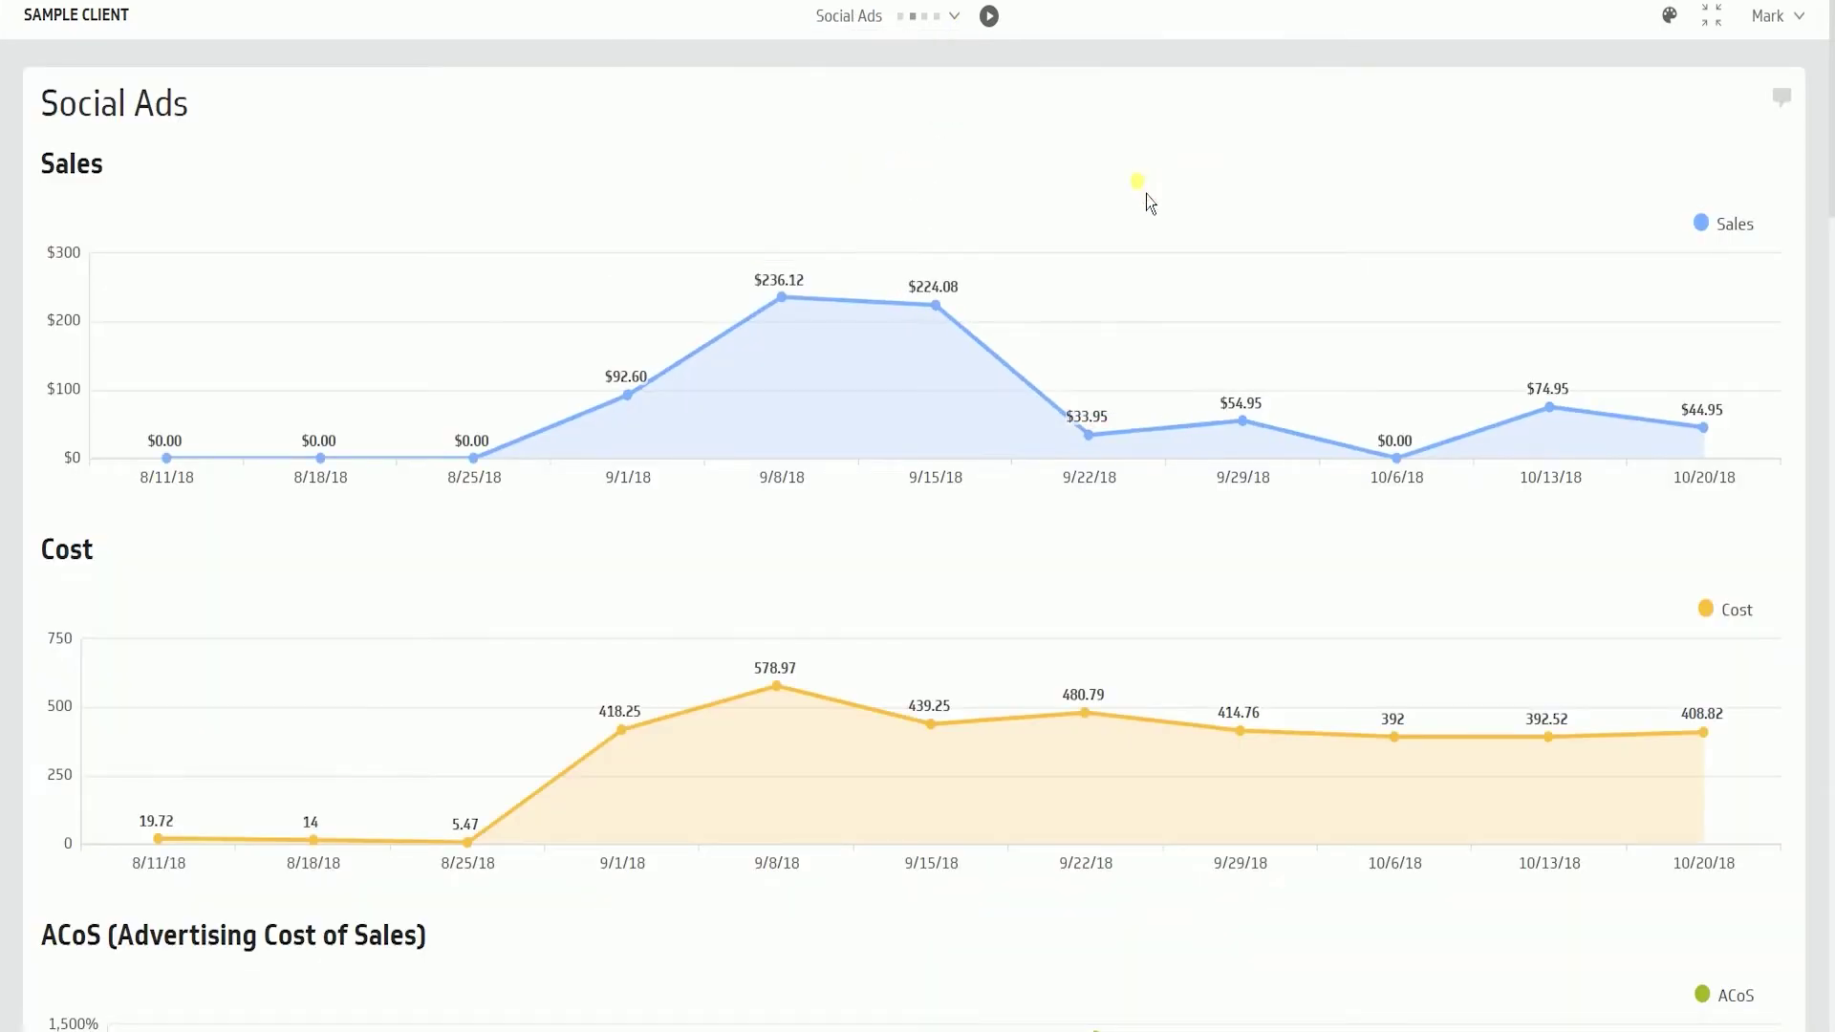
{"action": "left_click", "coordinate": [954, 15]}
{"action": "left_click", "coordinate": [885, 189]}
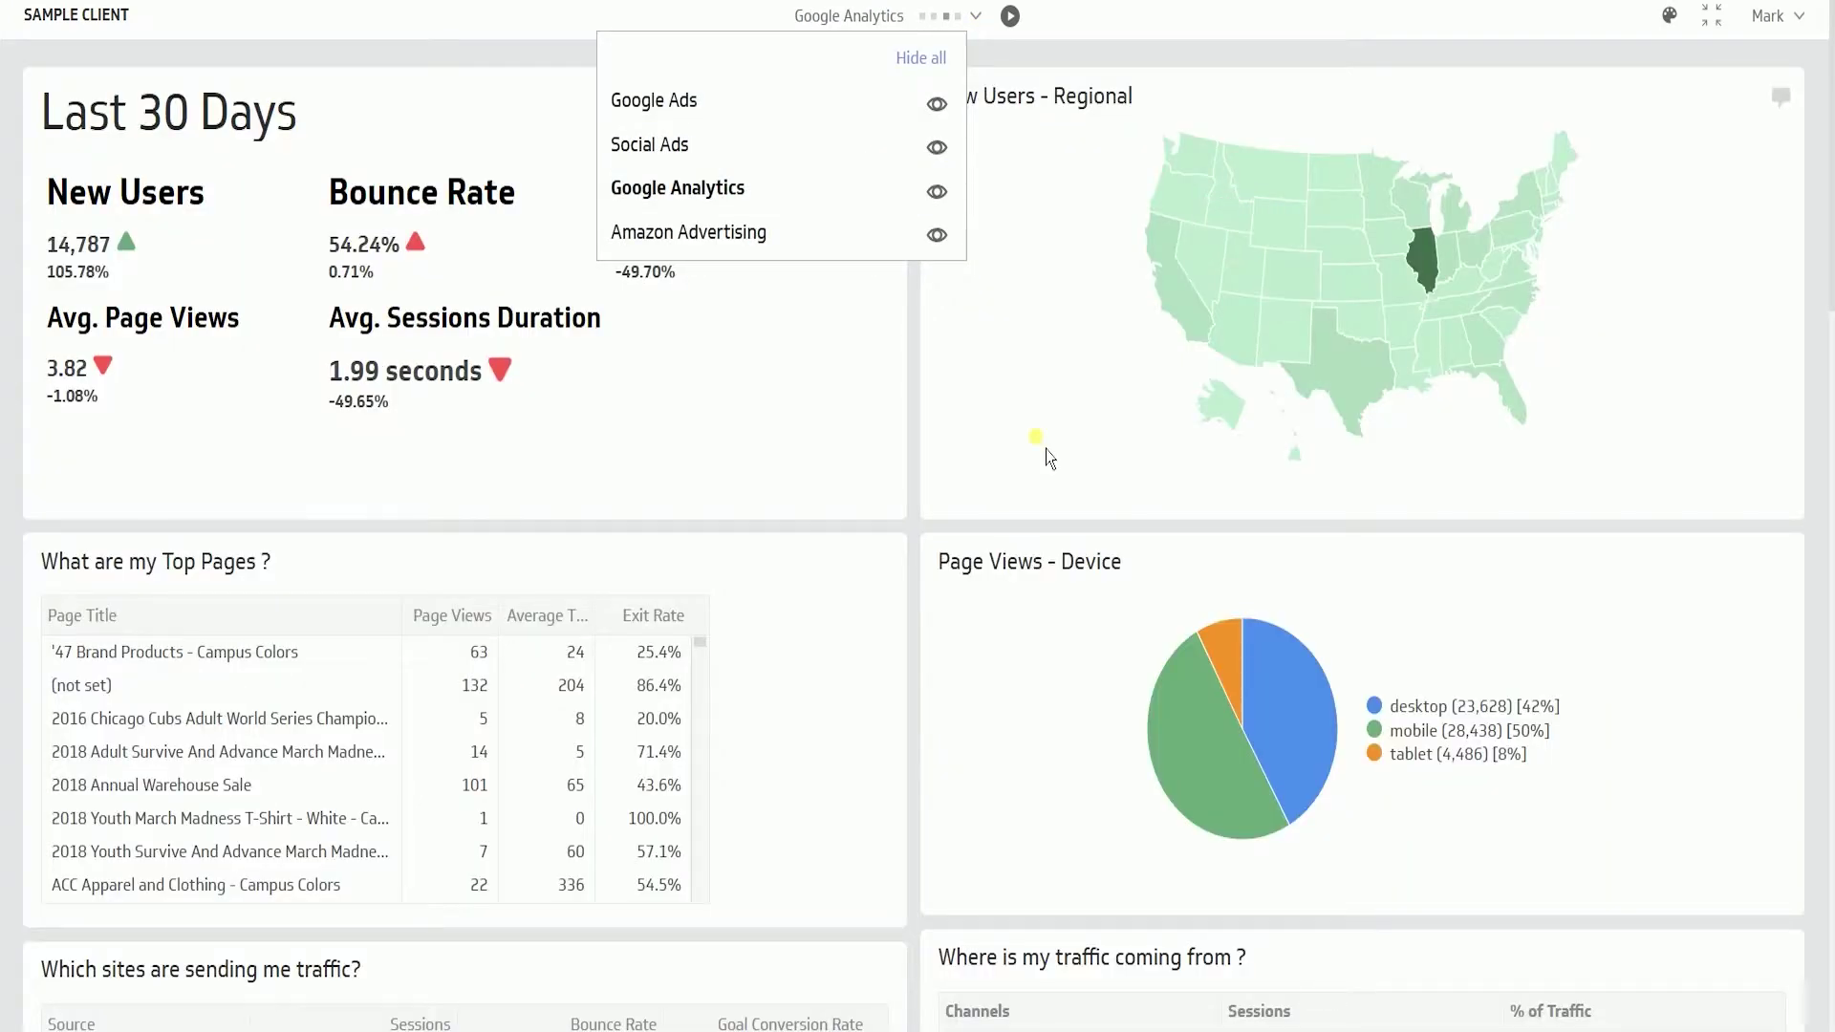
{"action": "left_click", "coordinate": [1636, 138]}
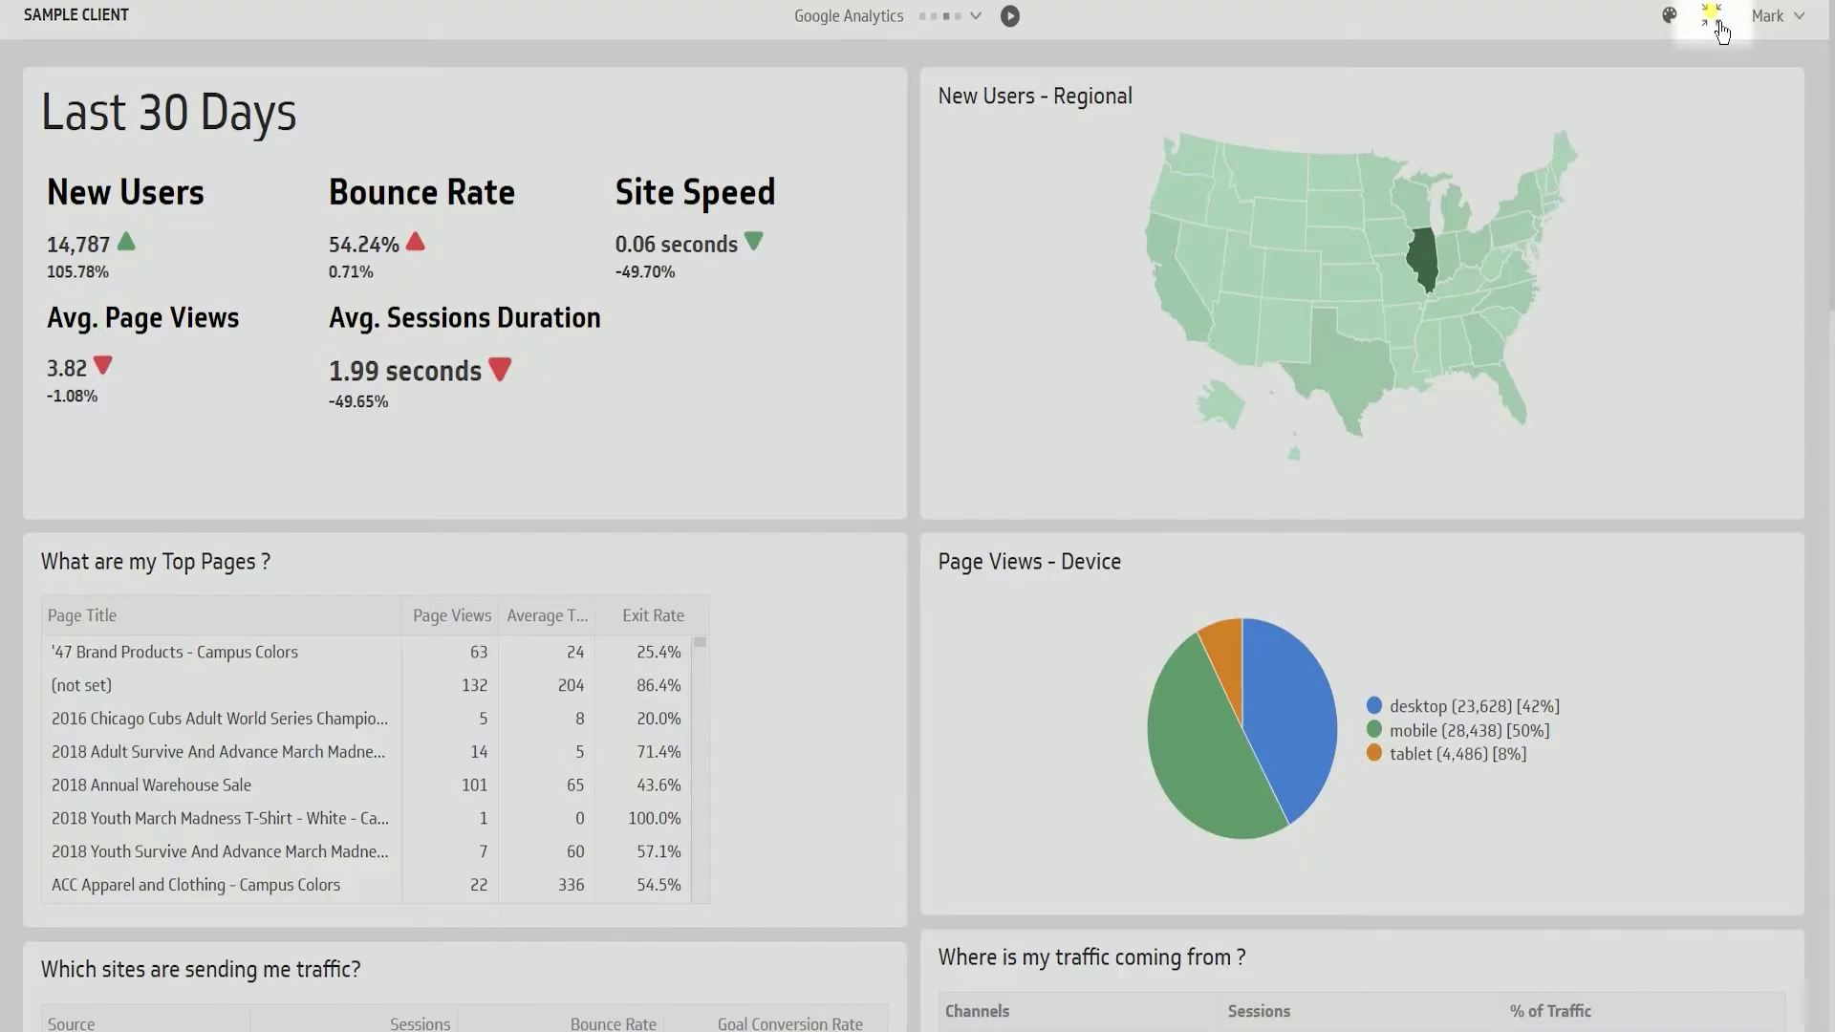
{"action": "left_click", "coordinate": [1717, 27]}
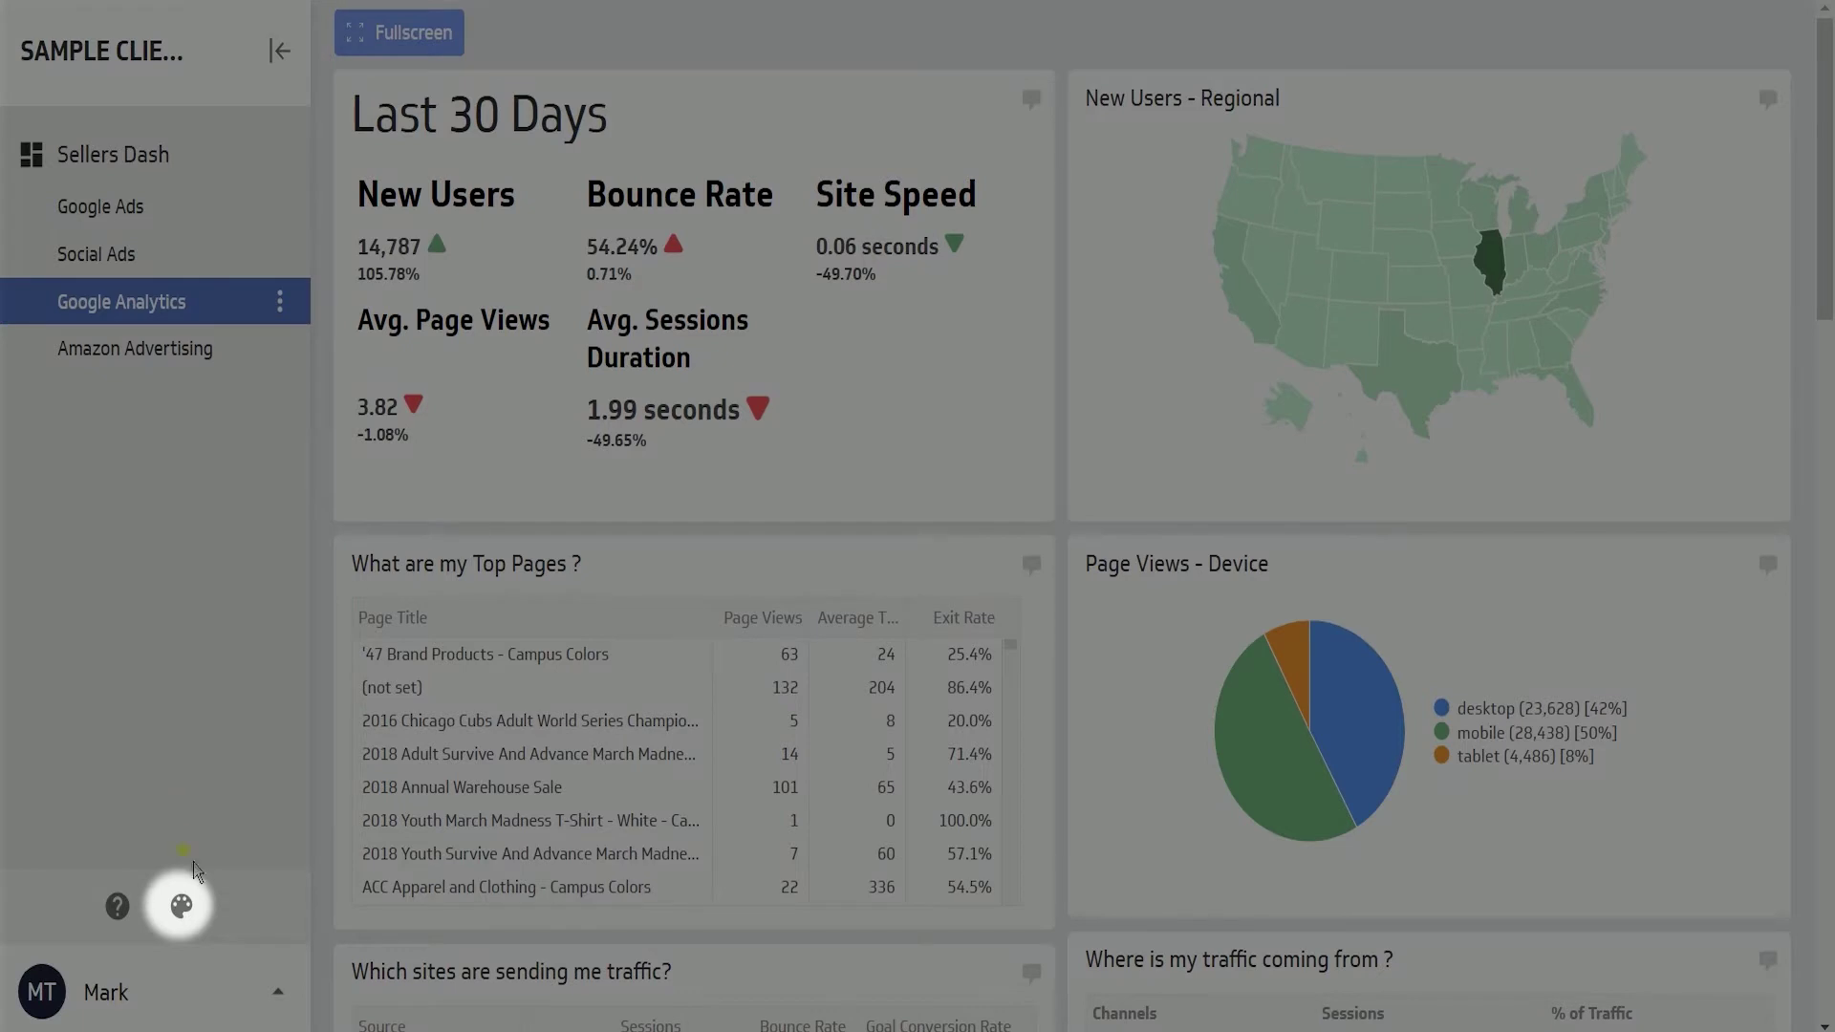
- Try the dark theme on the Google Analytics dashboard in both the normal and full-screen views, restoring the light theme each time
{"action": "left_click", "coordinate": [181, 912]}
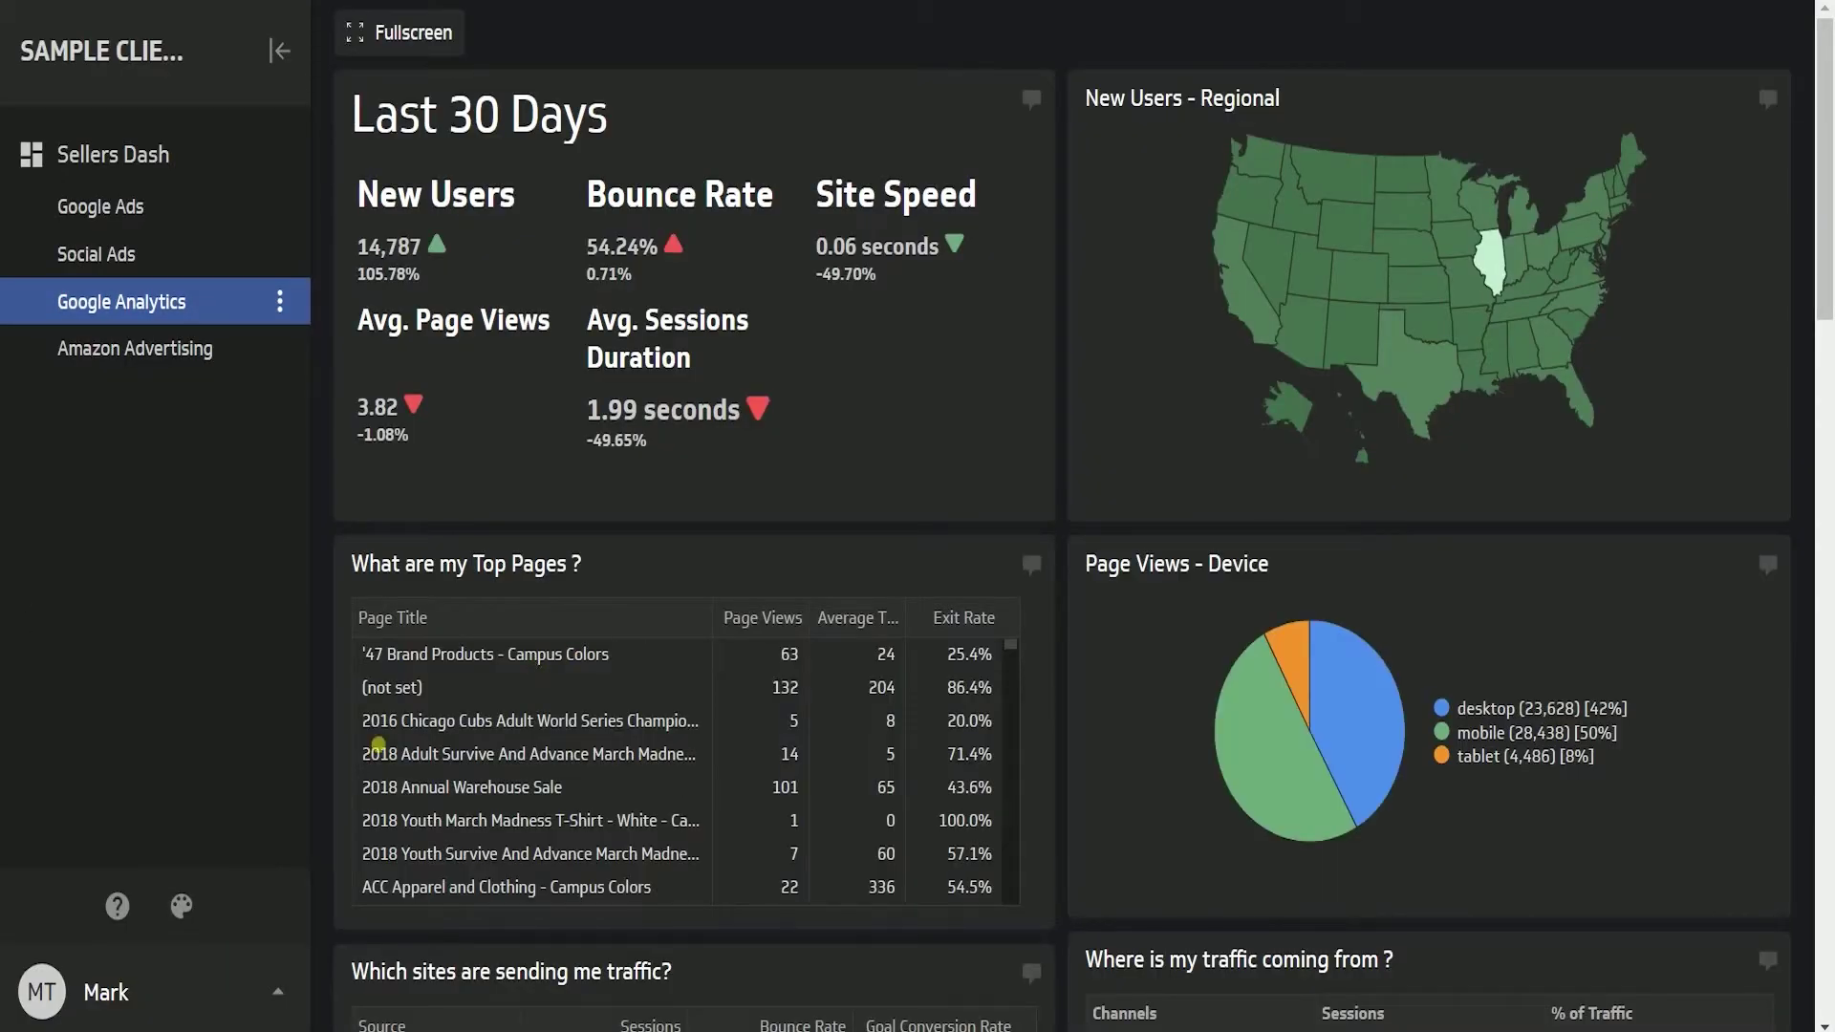
{"action": "left_click", "coordinate": [182, 907]}
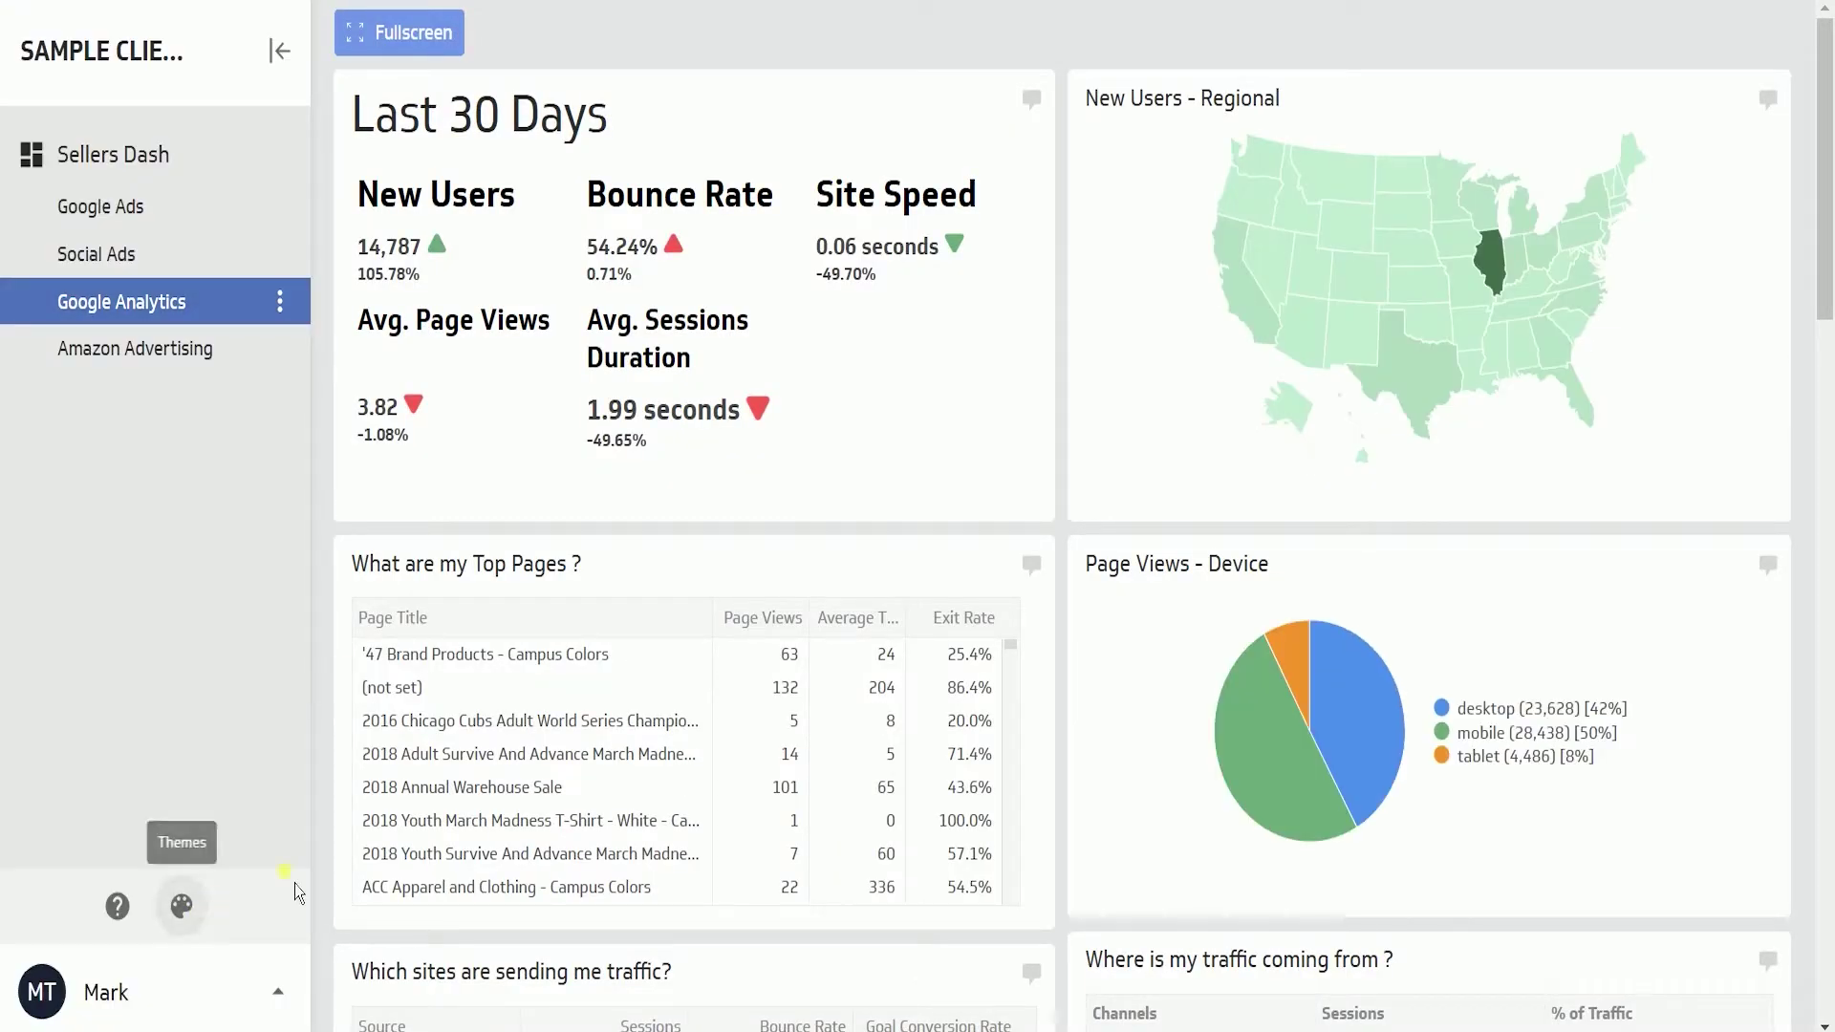
{"action": "left_click", "coordinate": [398, 32]}
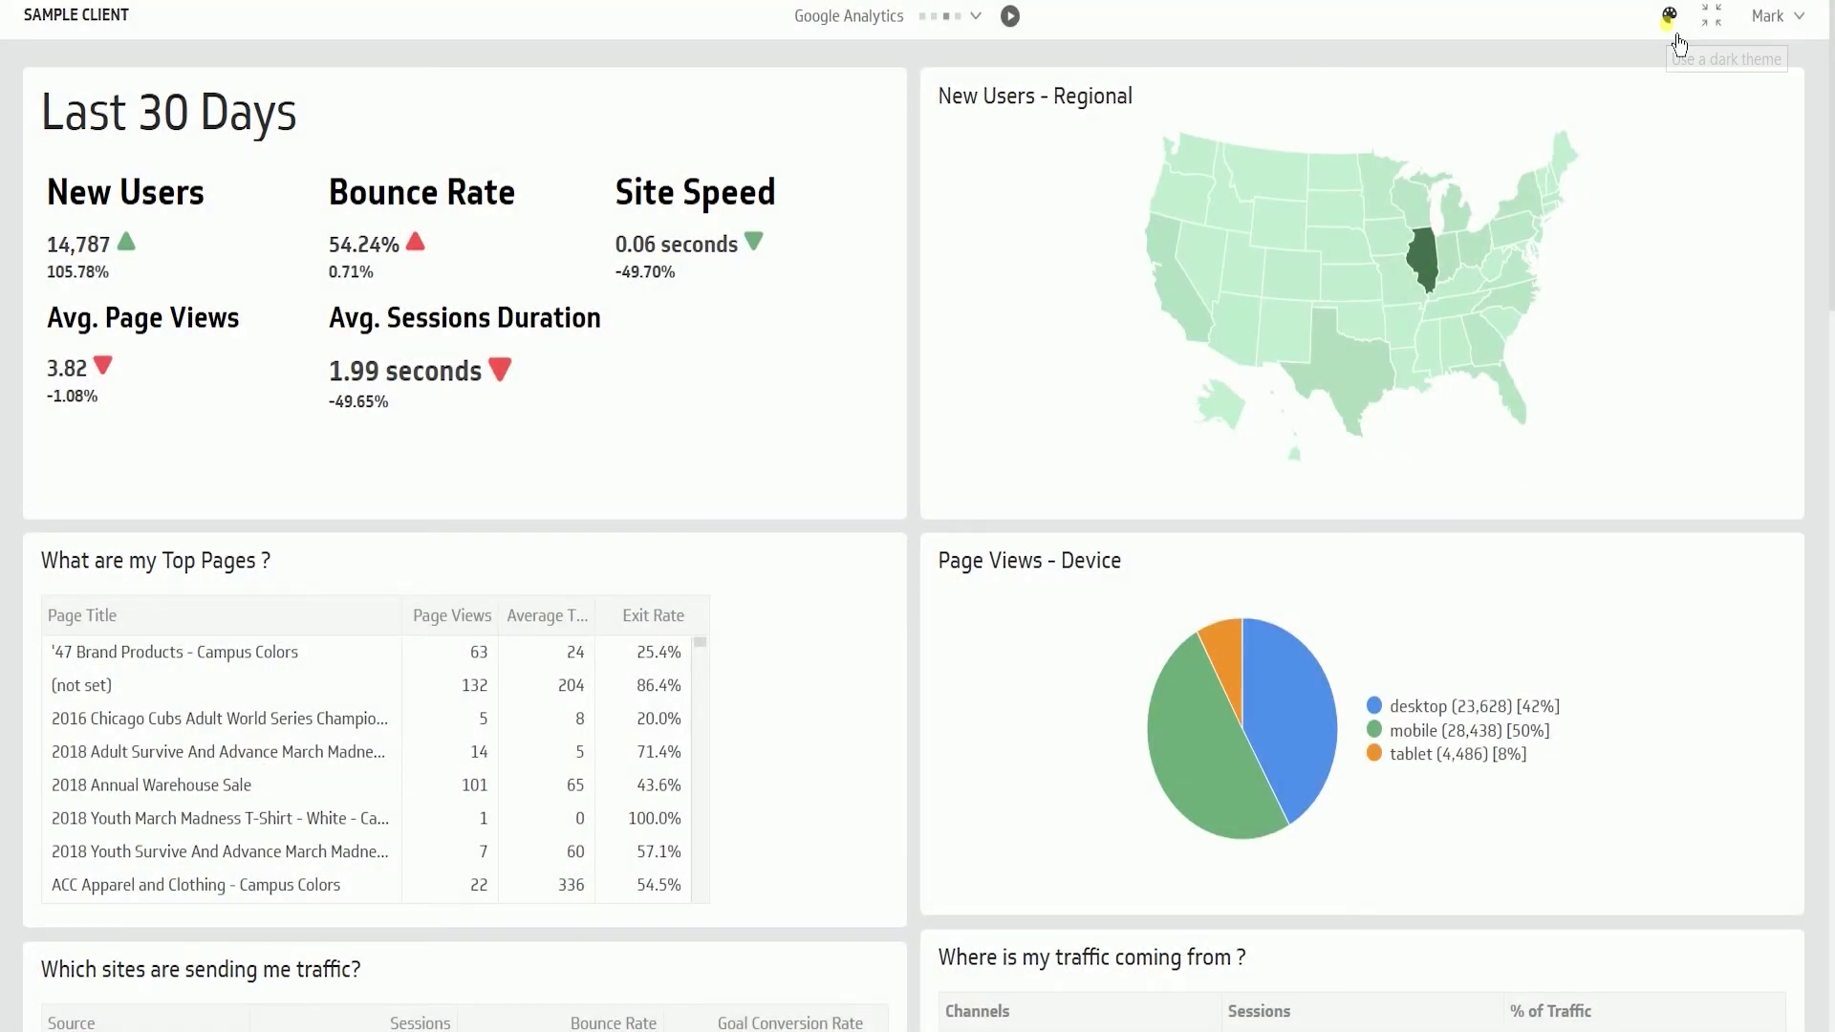
{"action": "left_click", "coordinate": [1670, 17]}
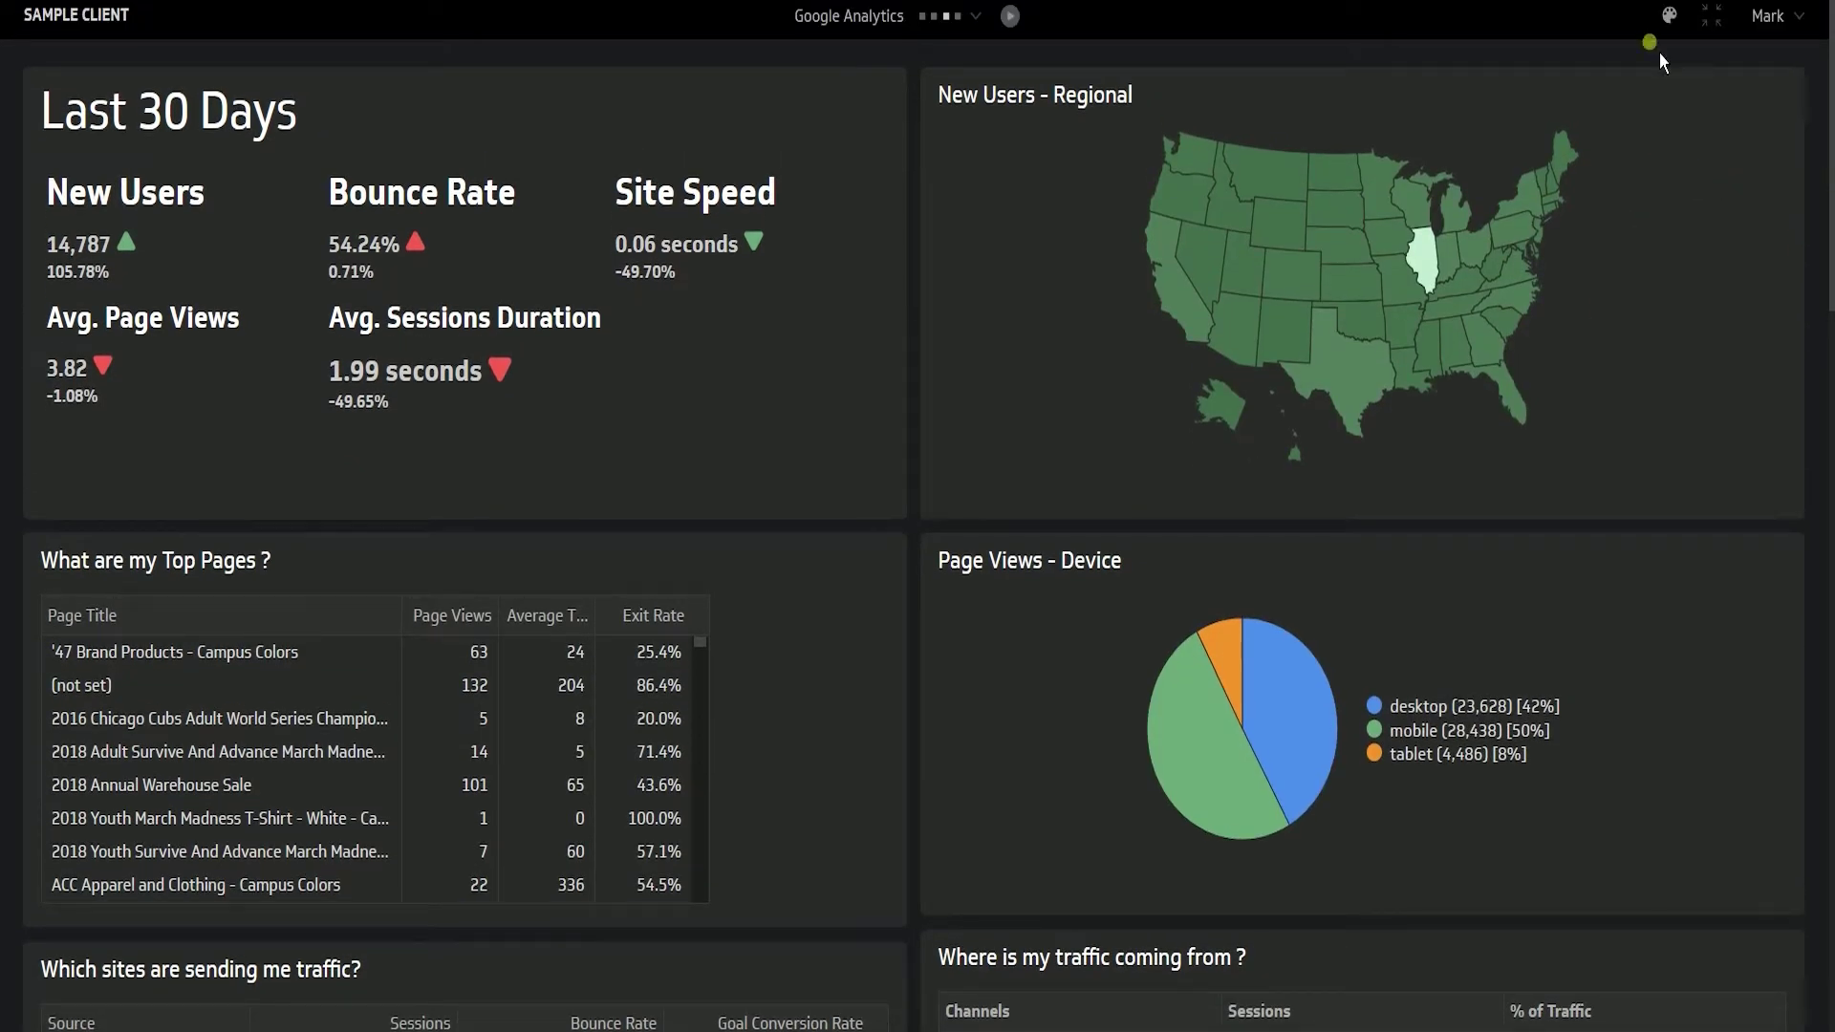
{"action": "left_click", "coordinate": [1670, 17]}
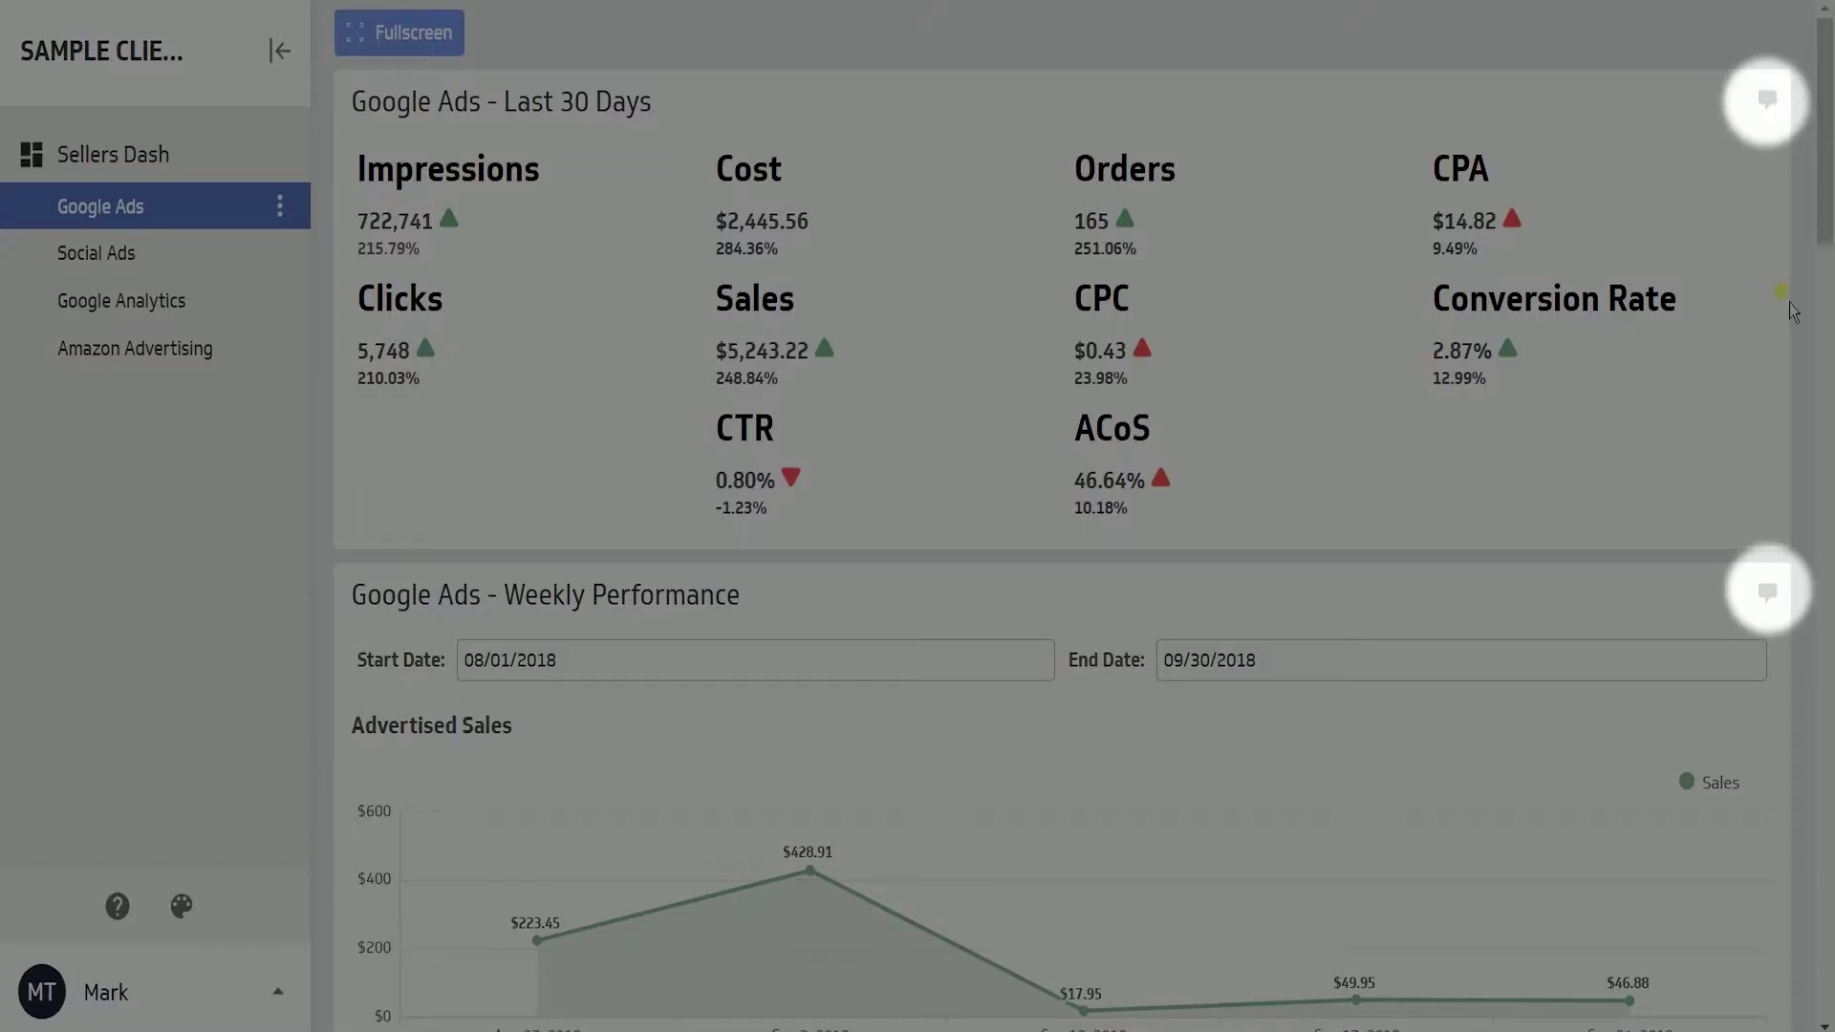
- Add the comment "Test Comment" to the Google Ads - Last 30 Days report and close its comments
{"action": "left_click", "coordinate": [1774, 113]}
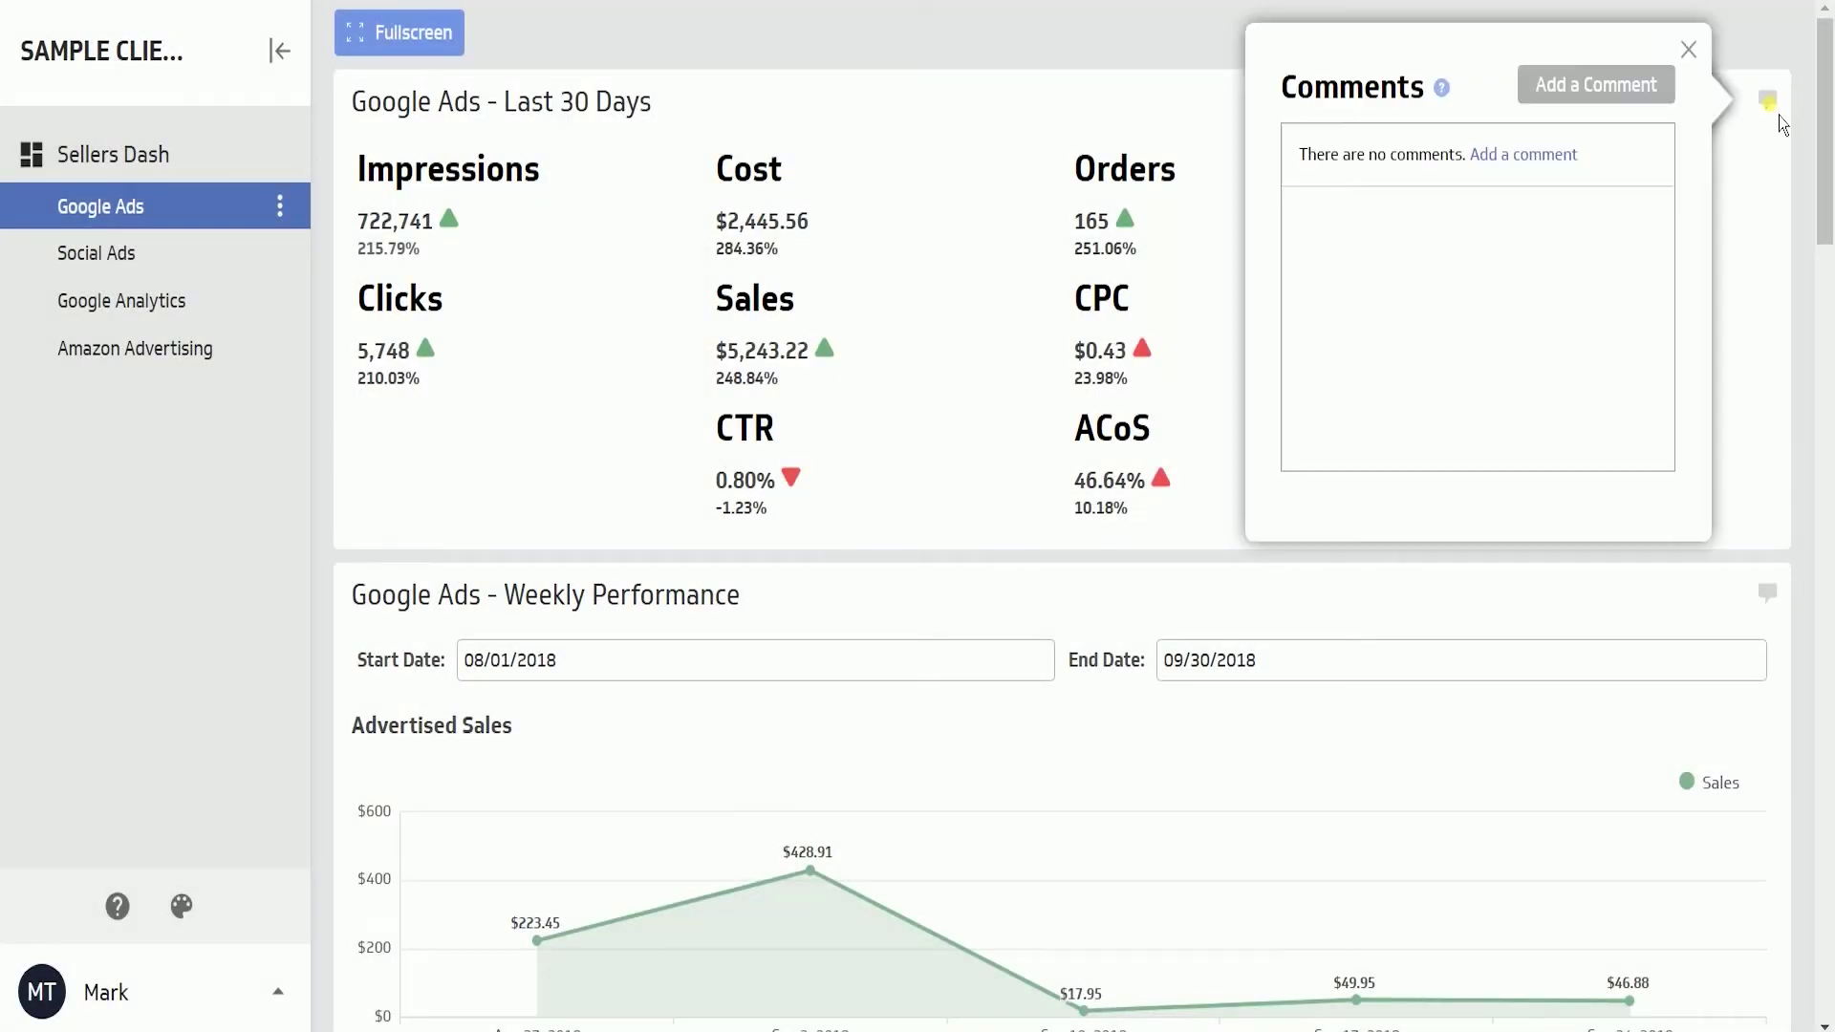
{"action": "left_click", "coordinate": [1612, 92]}
{"action": "type", "text": "Test Comment"}
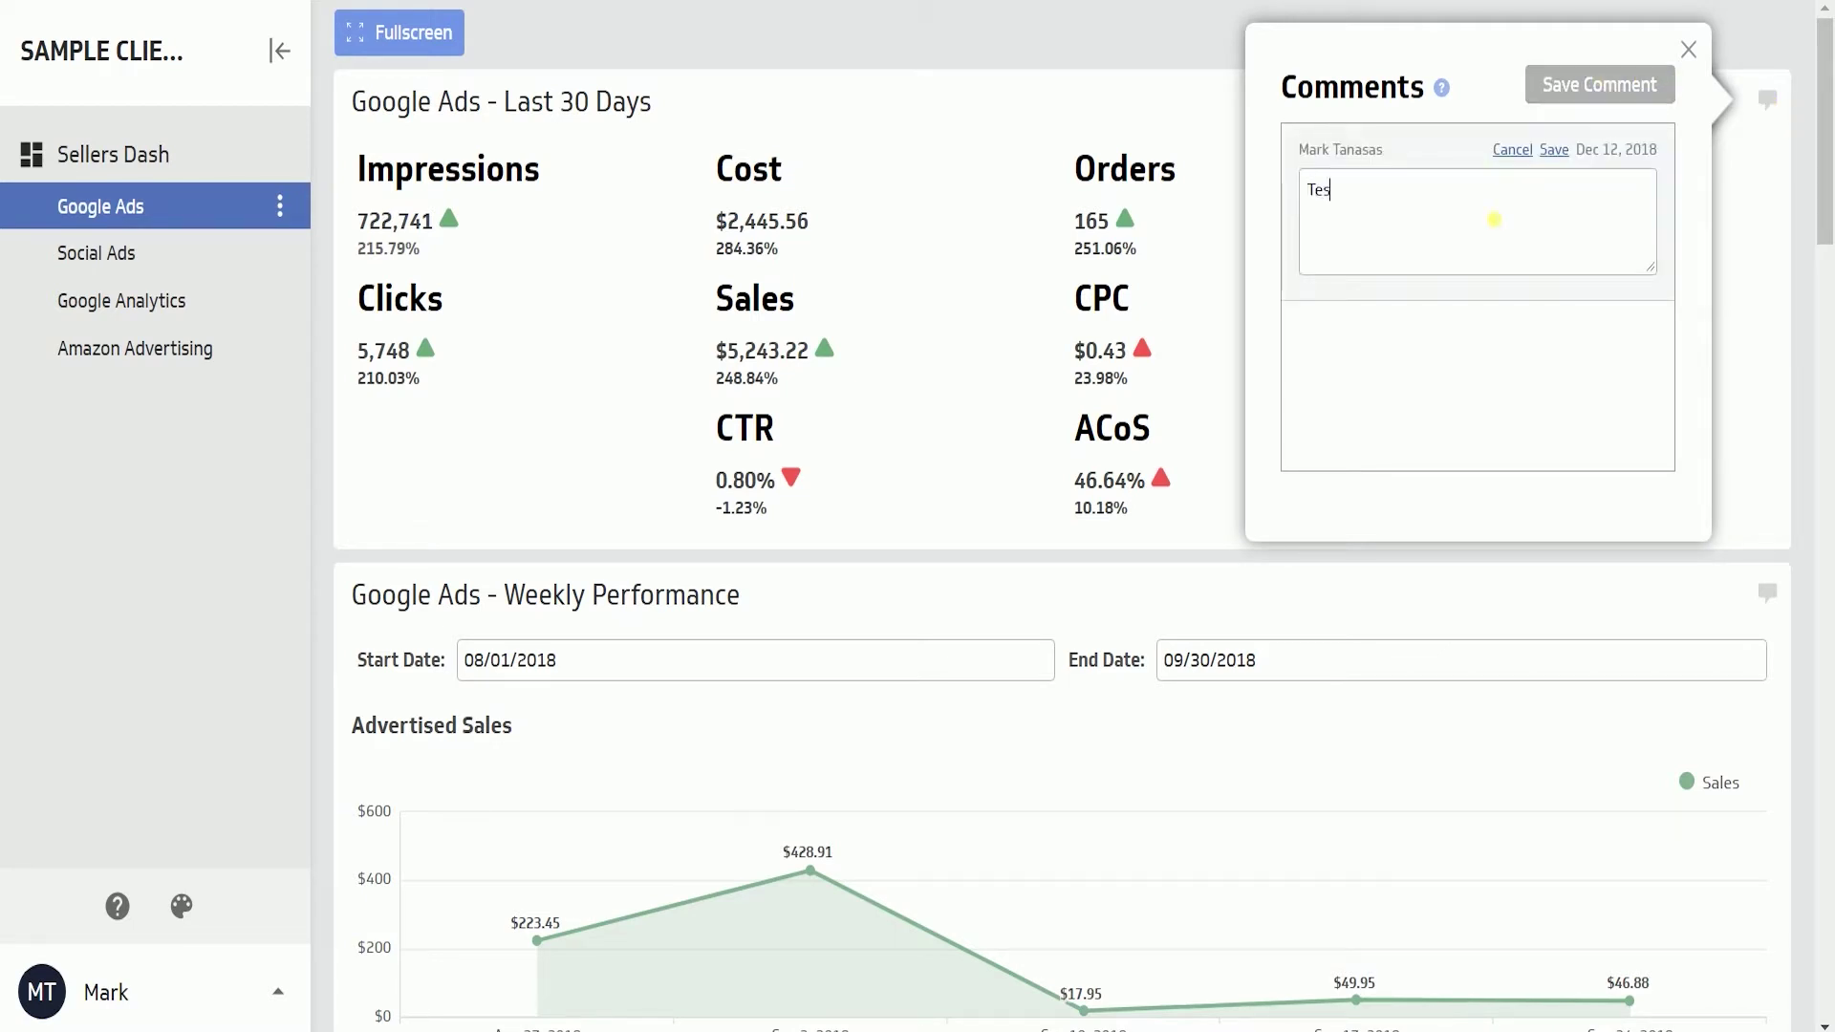
{"action": "left_click", "coordinate": [1545, 158]}
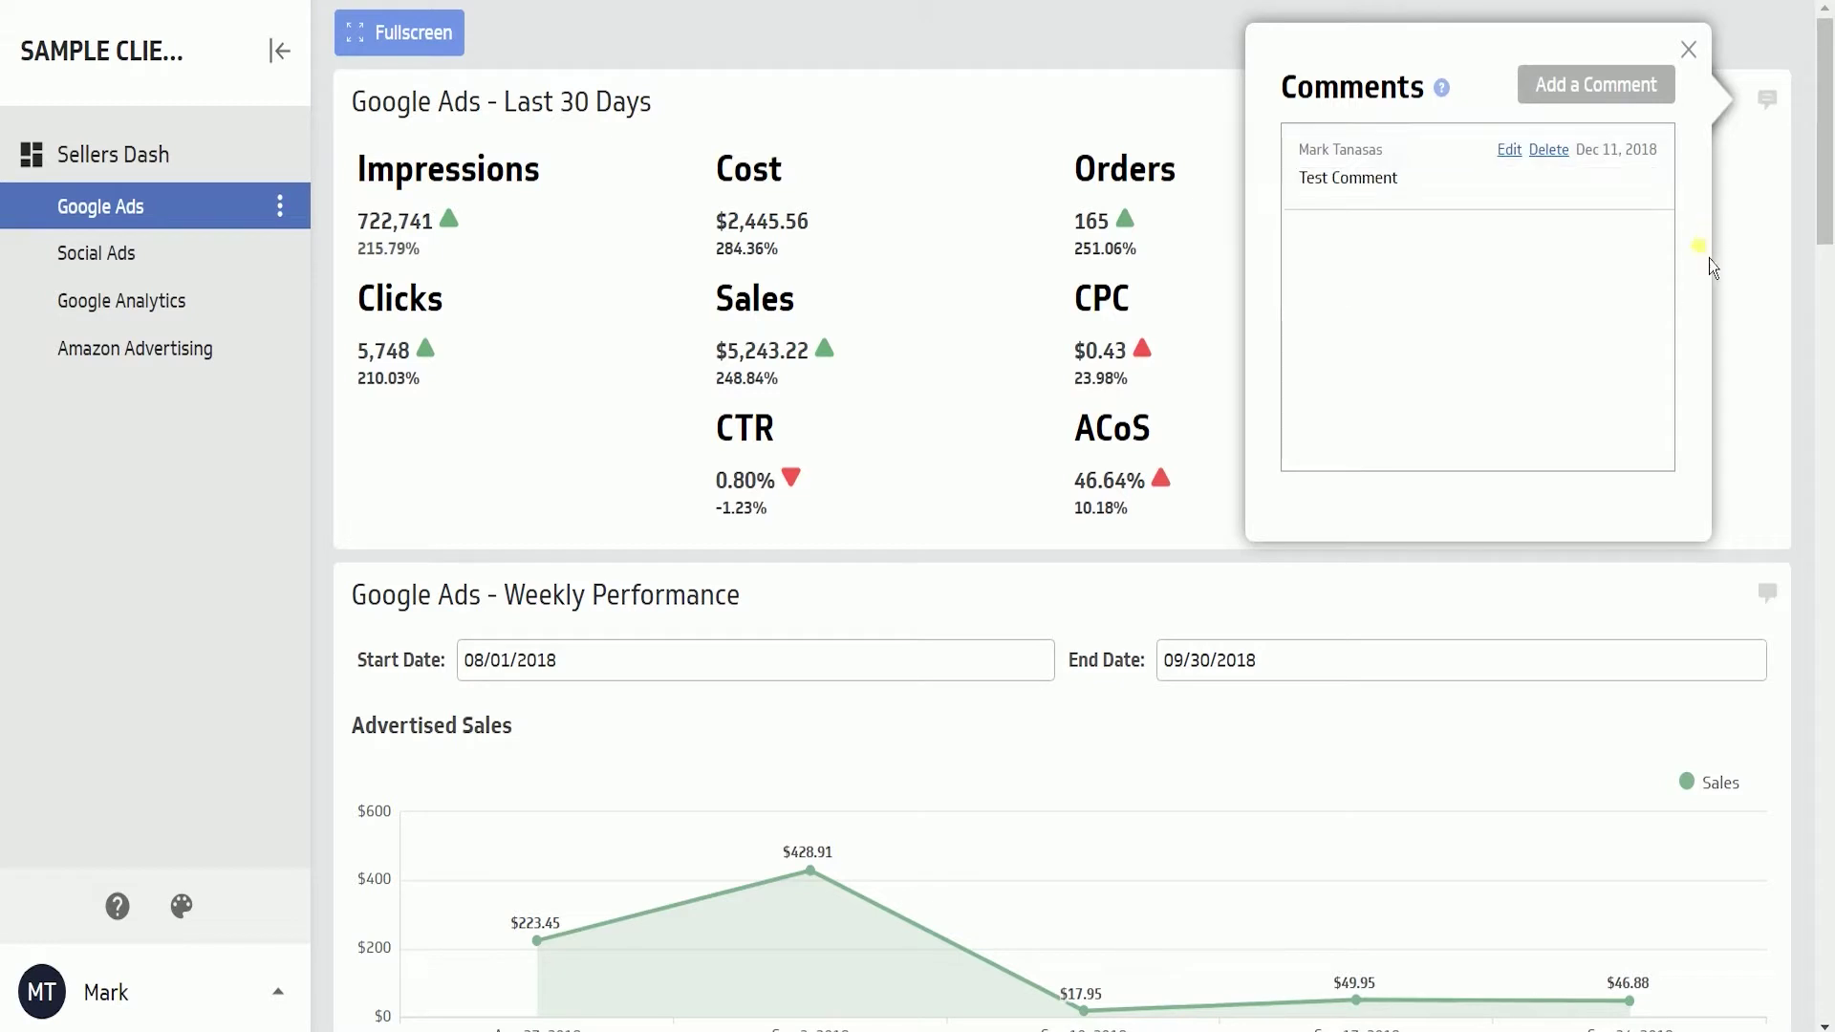
{"action": "left_click_drag", "start_coordinate": [1300, 179], "coordinate": [1443, 202]}
{"action": "left_click", "coordinate": [1441, 201]}
{"action": "left_click", "coordinate": [1689, 55]}
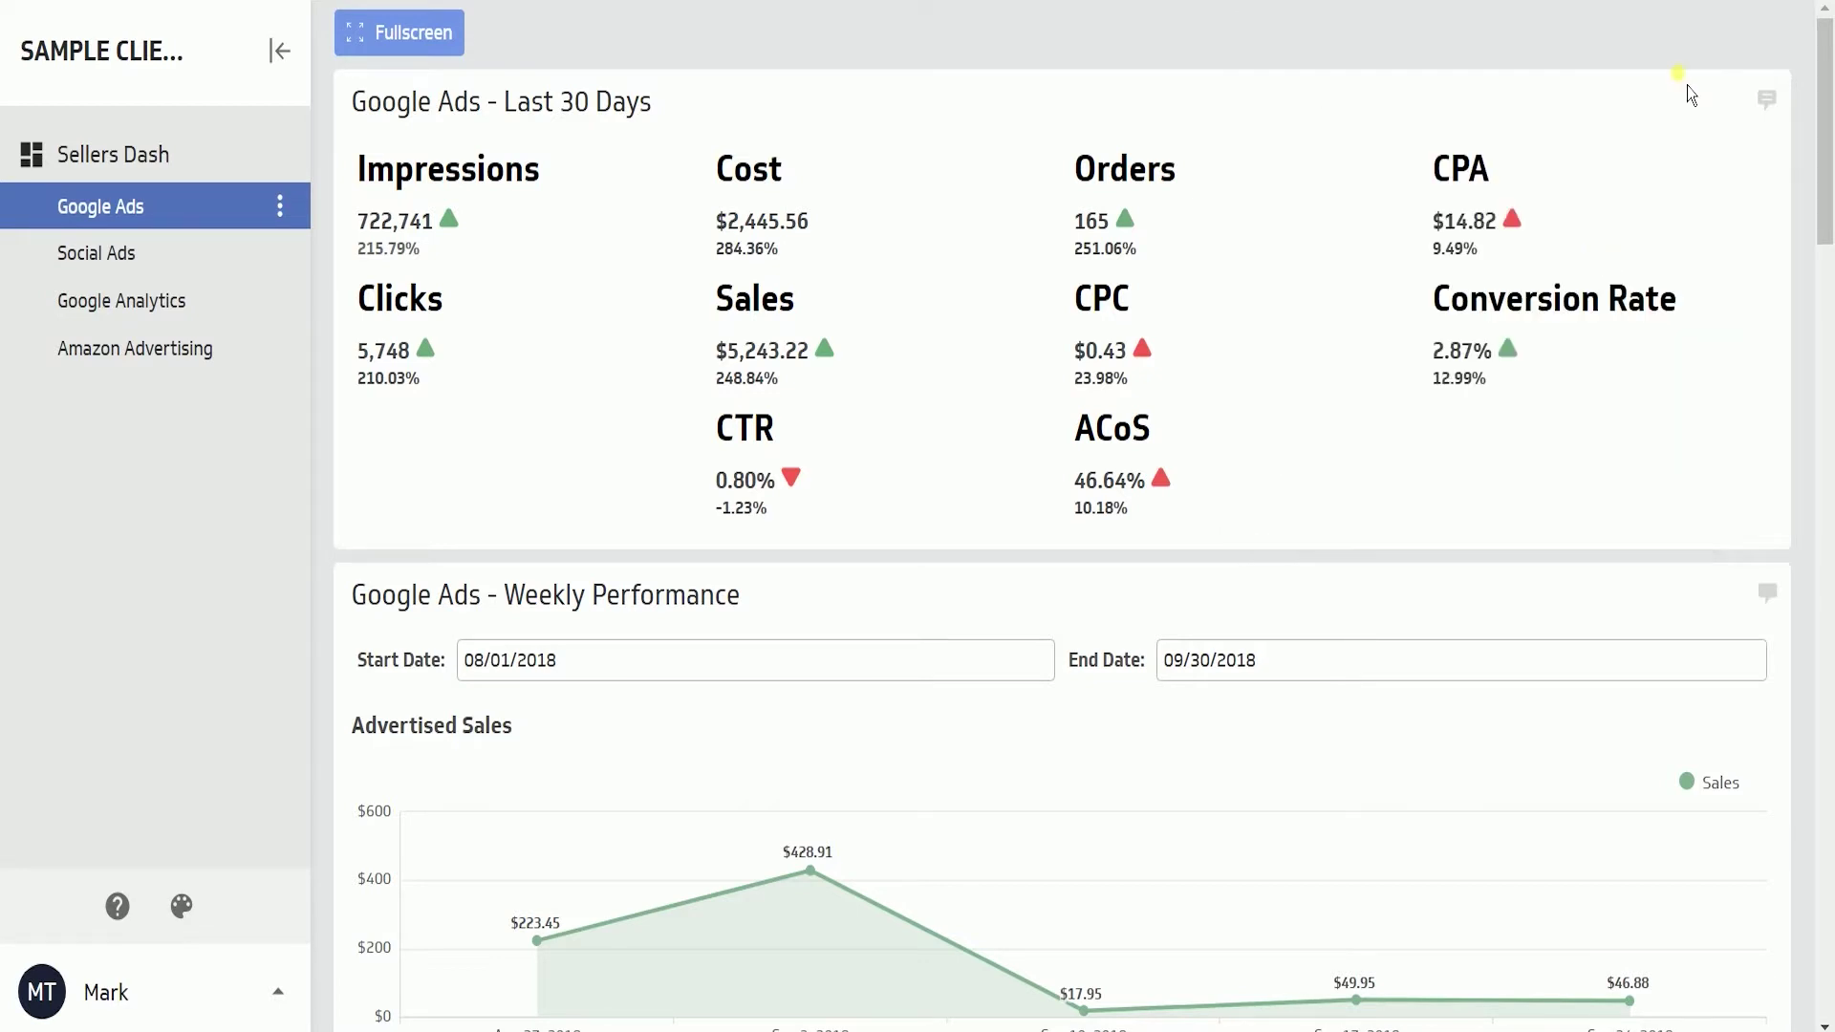
- Add the comment "Test Comment 2" to the Google Ads - Weekly Performance report and close its comments
{"action": "left_click", "coordinate": [1767, 591]}
{"action": "left_click", "coordinate": [1515, 465]}
{"action": "type", "text": "Test Comment 2"}
{"action": "left_click", "coordinate": [1555, 463]}
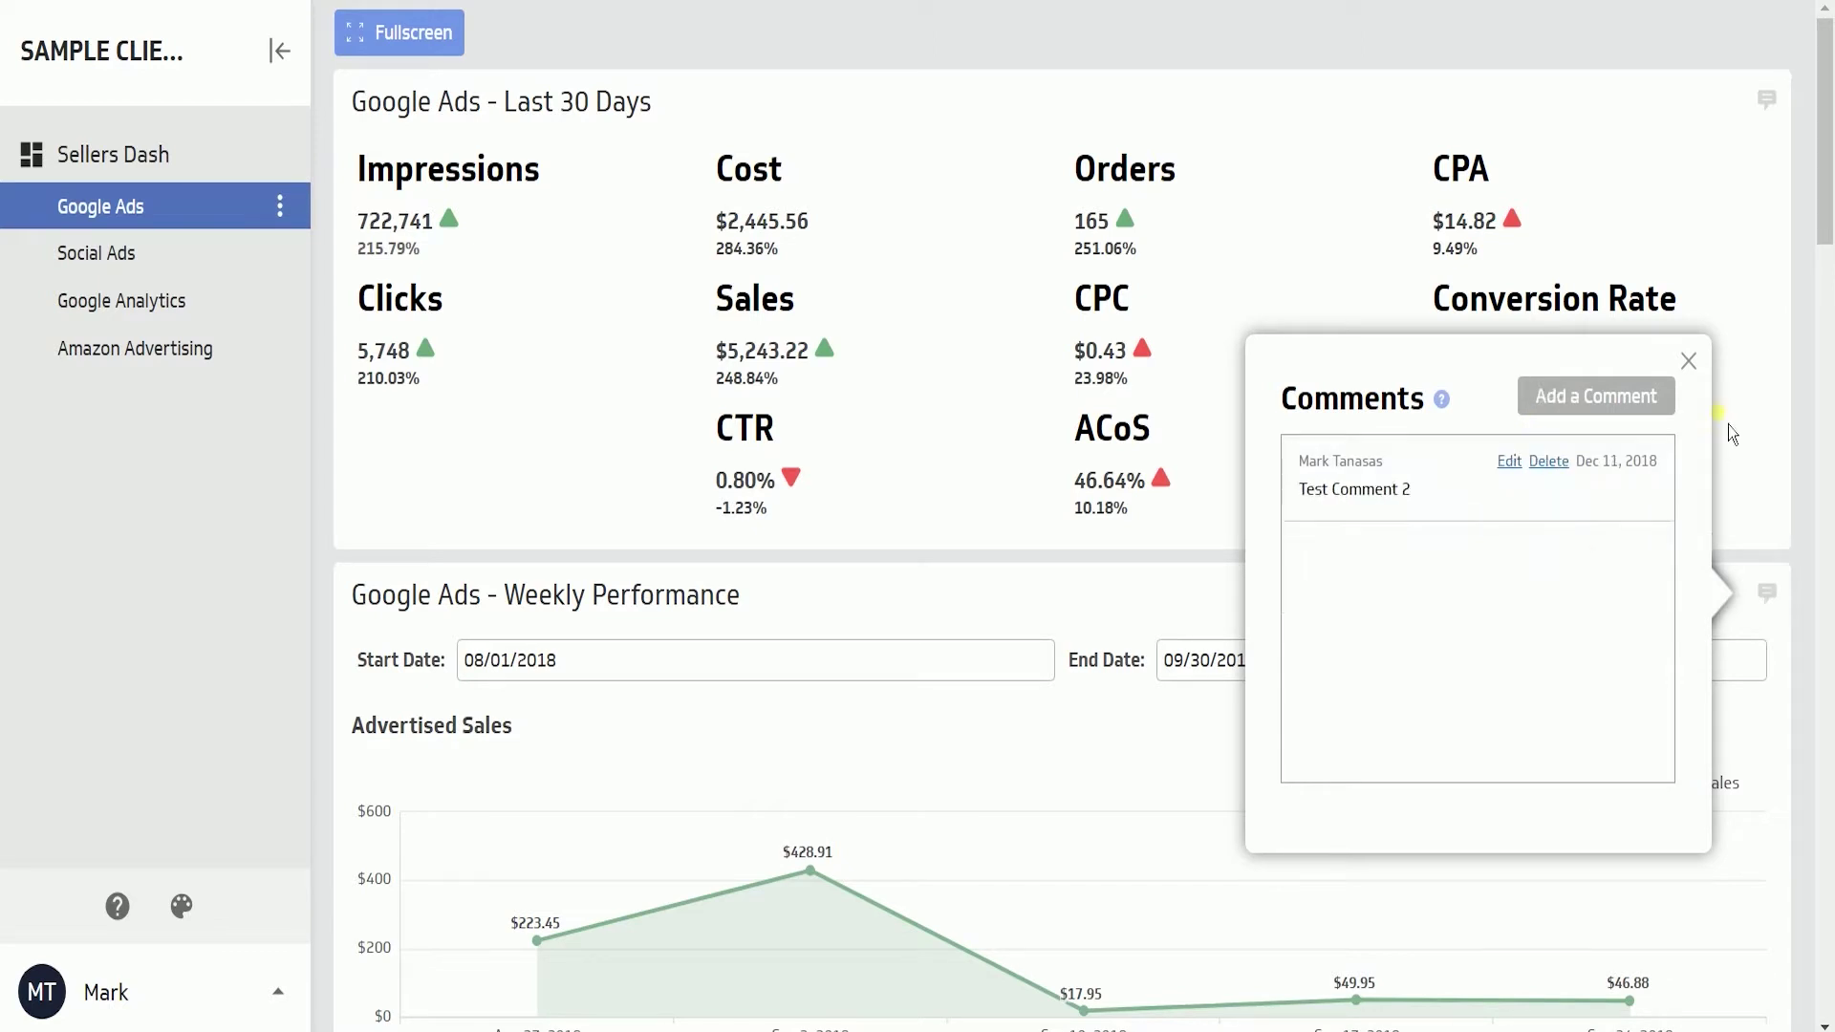
{"action": "left_click", "coordinate": [1692, 360]}
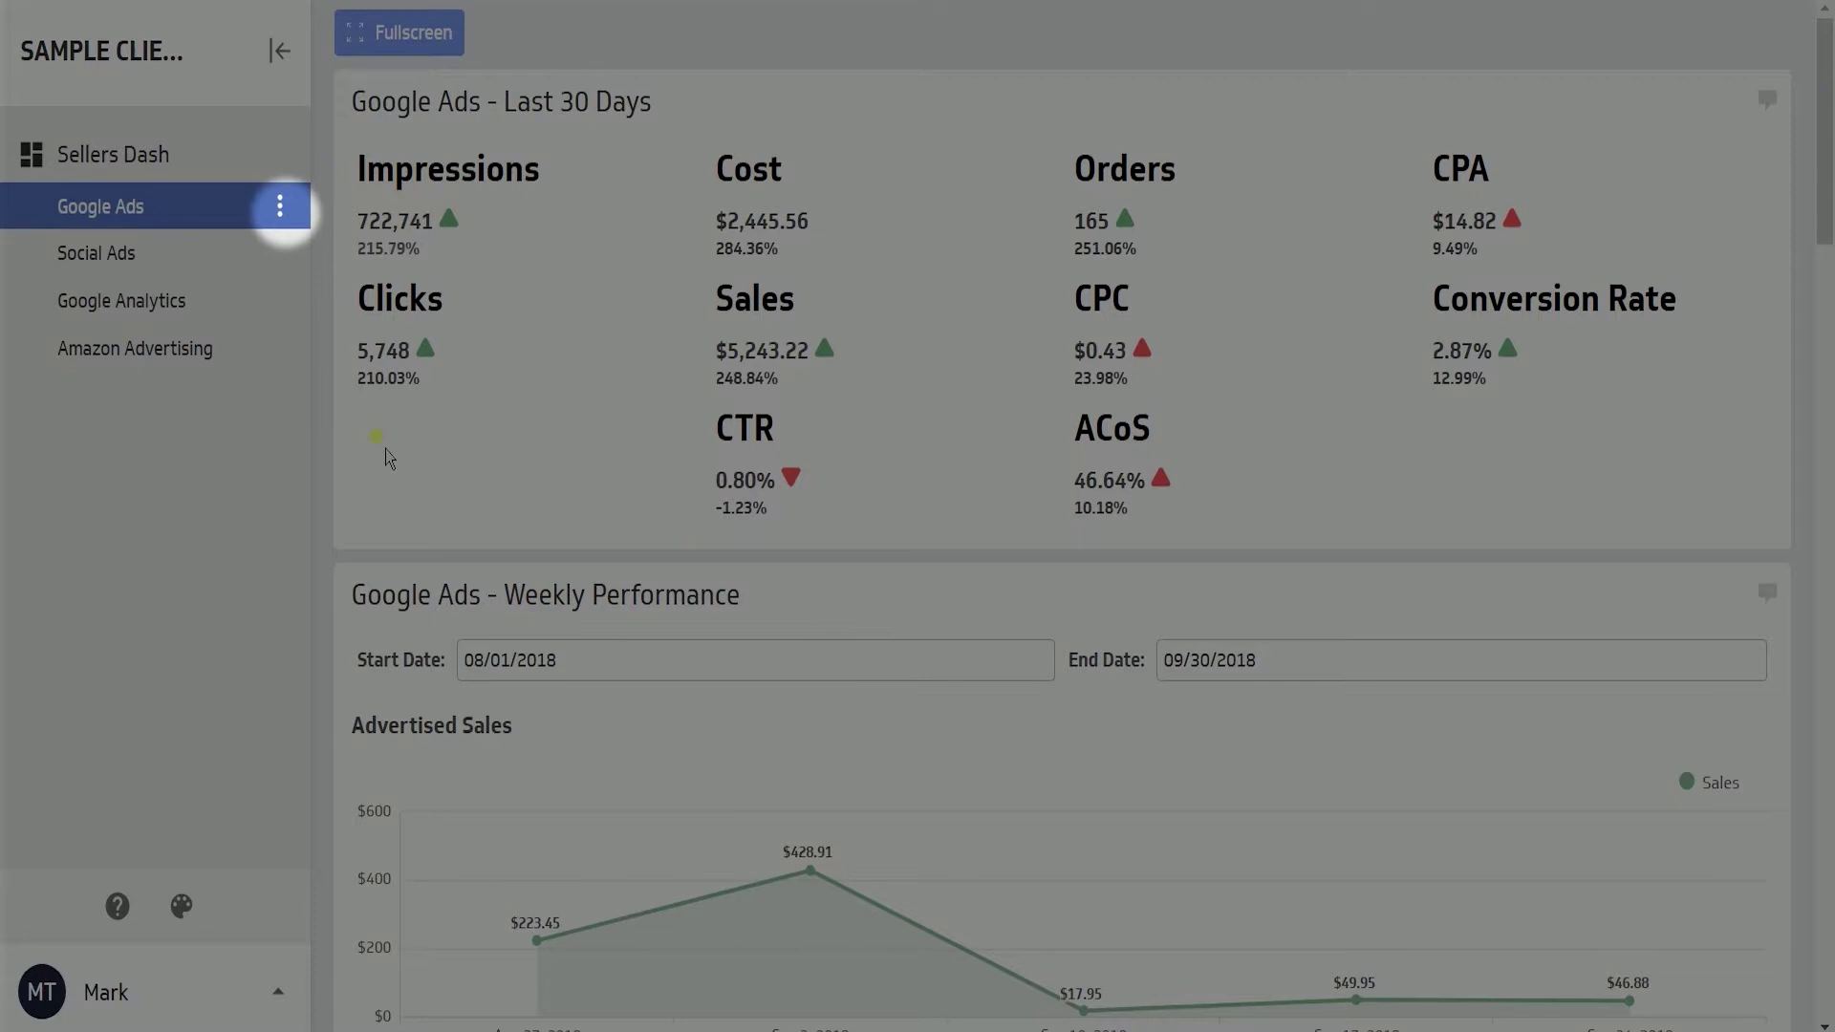
- Download the Google Ads dashboard as a portrait PDF fitted to one page, with comments included
{"action": "left_click", "coordinate": [287, 207]}
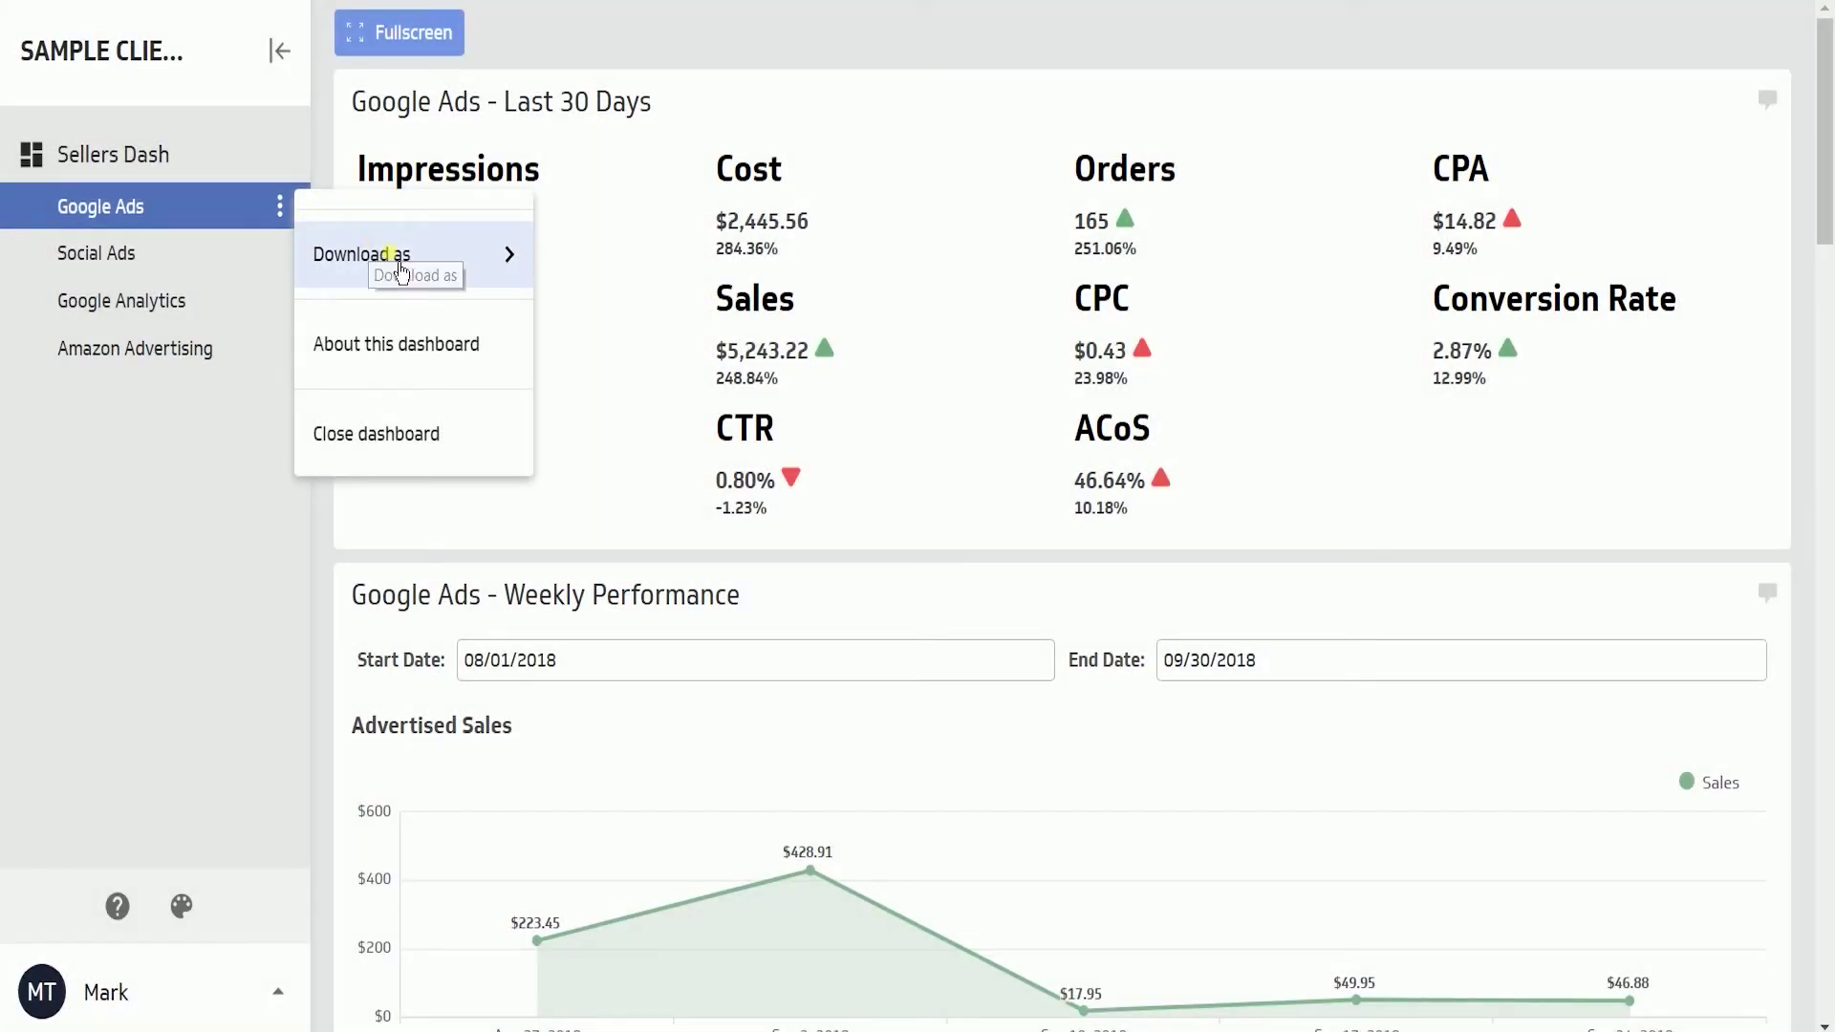
{"action": "left_click", "coordinate": [406, 269]}
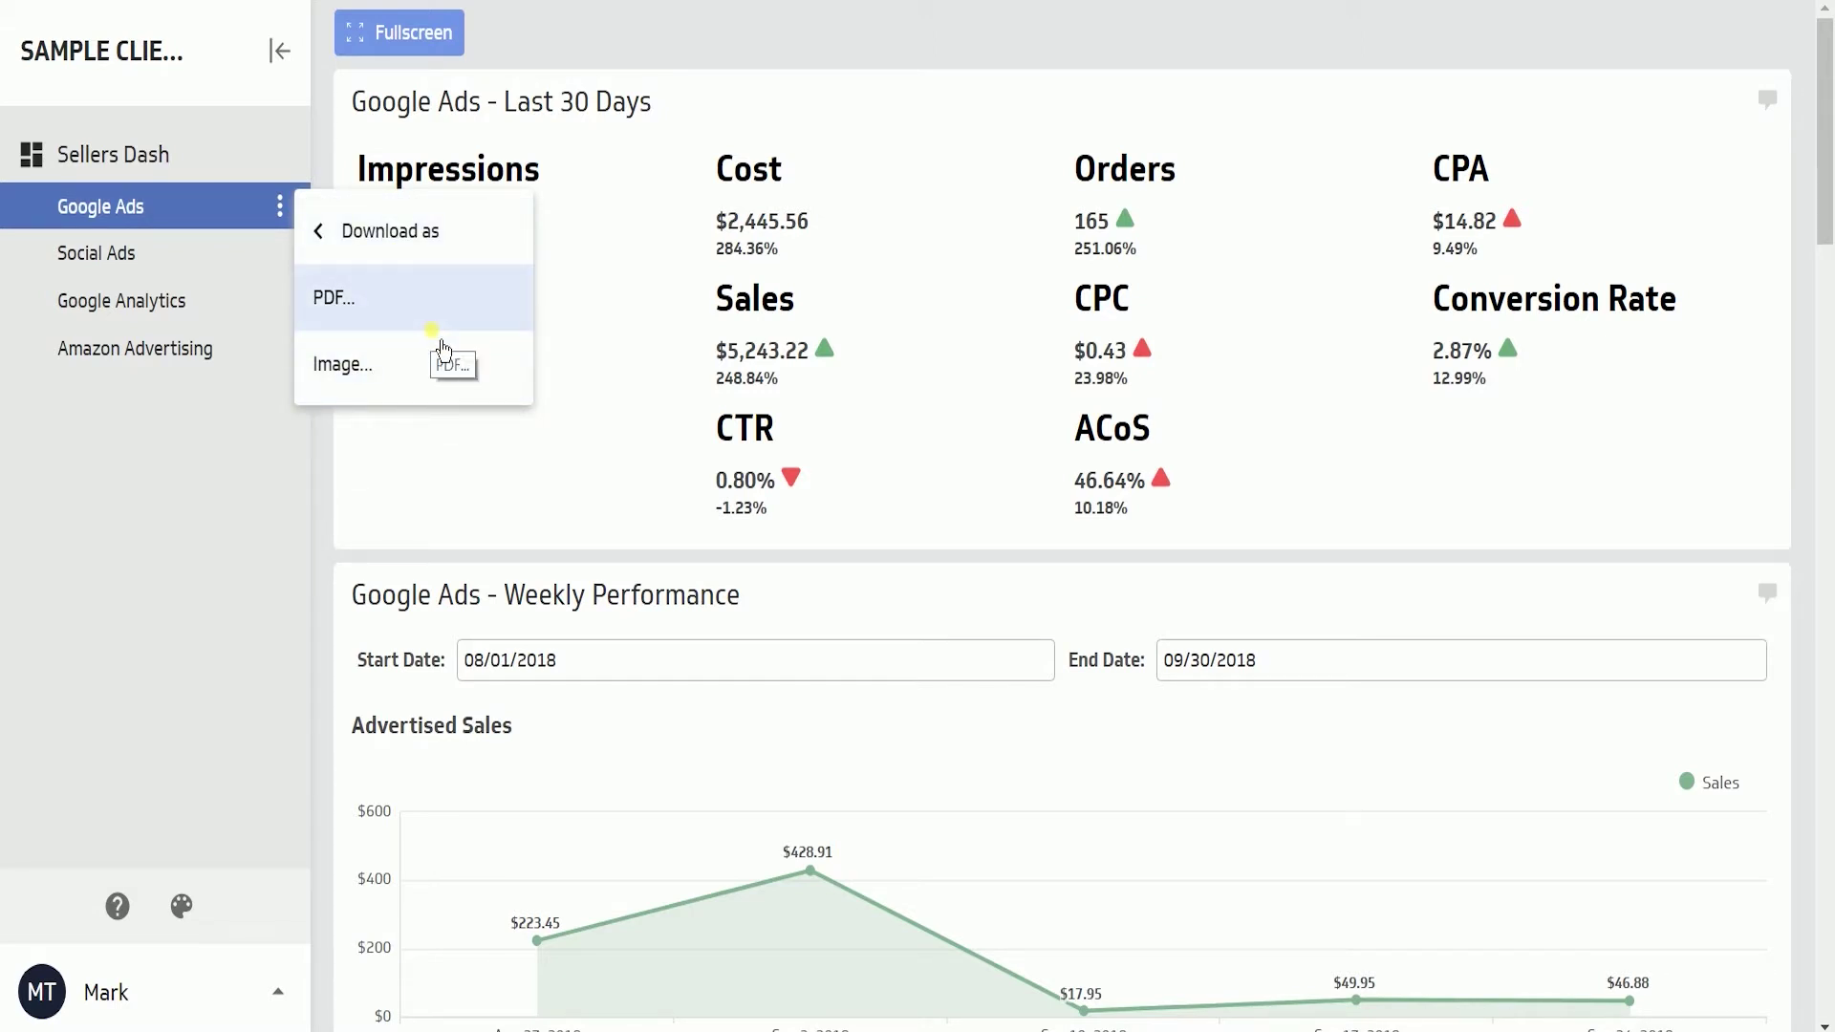
{"action": "left_click", "coordinate": [432, 328]}
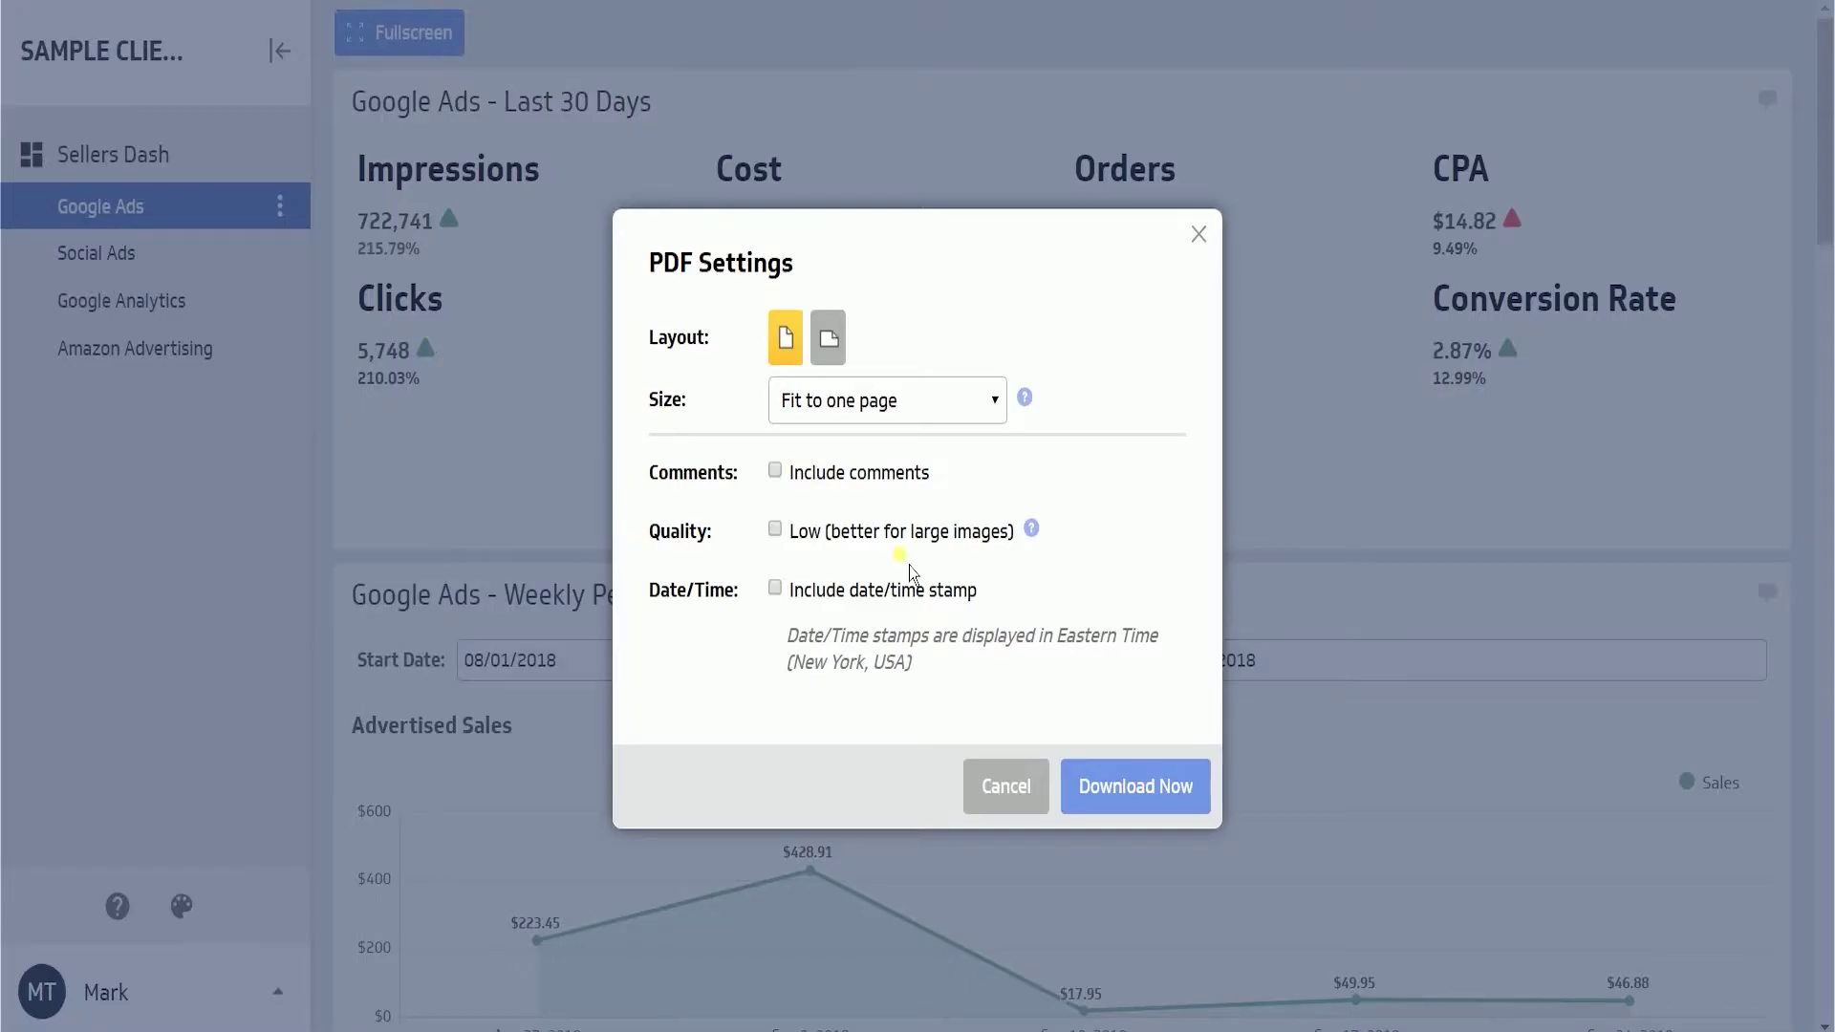
{"action": "left_click", "coordinate": [829, 360]}
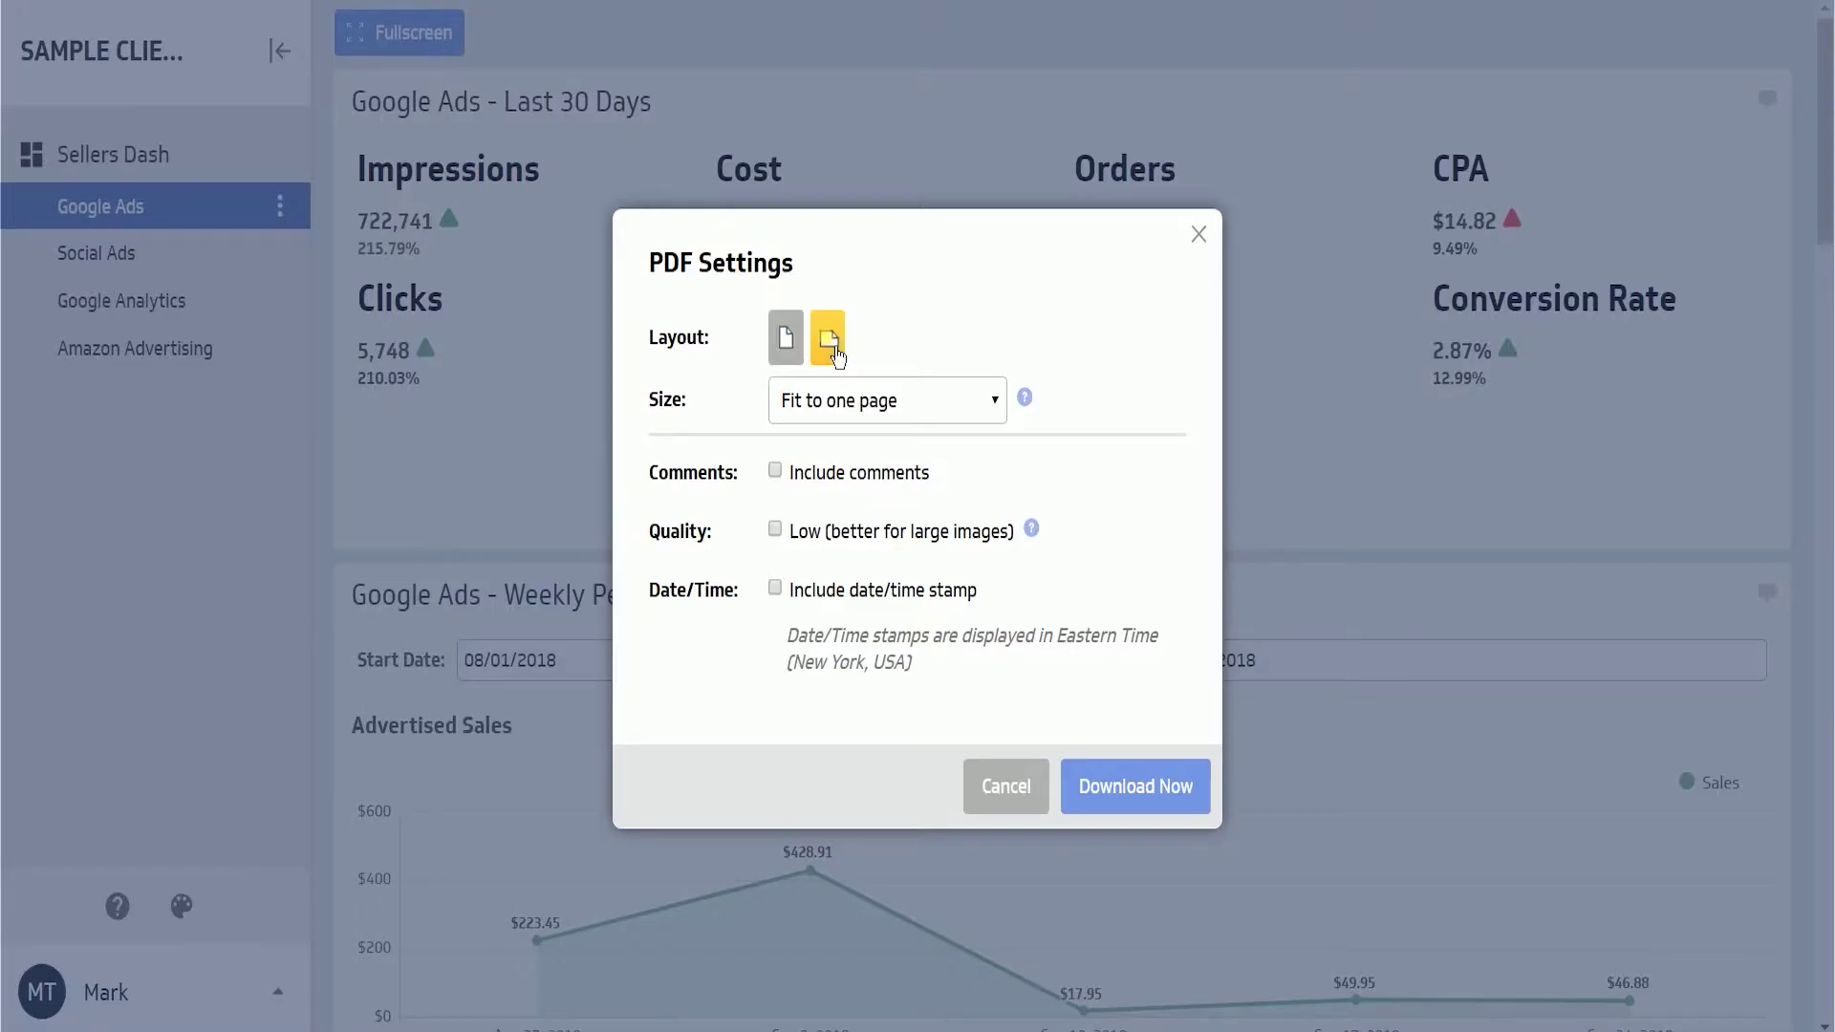
{"action": "left_click", "coordinate": [790, 356]}
{"action": "left_click", "coordinate": [871, 392]}
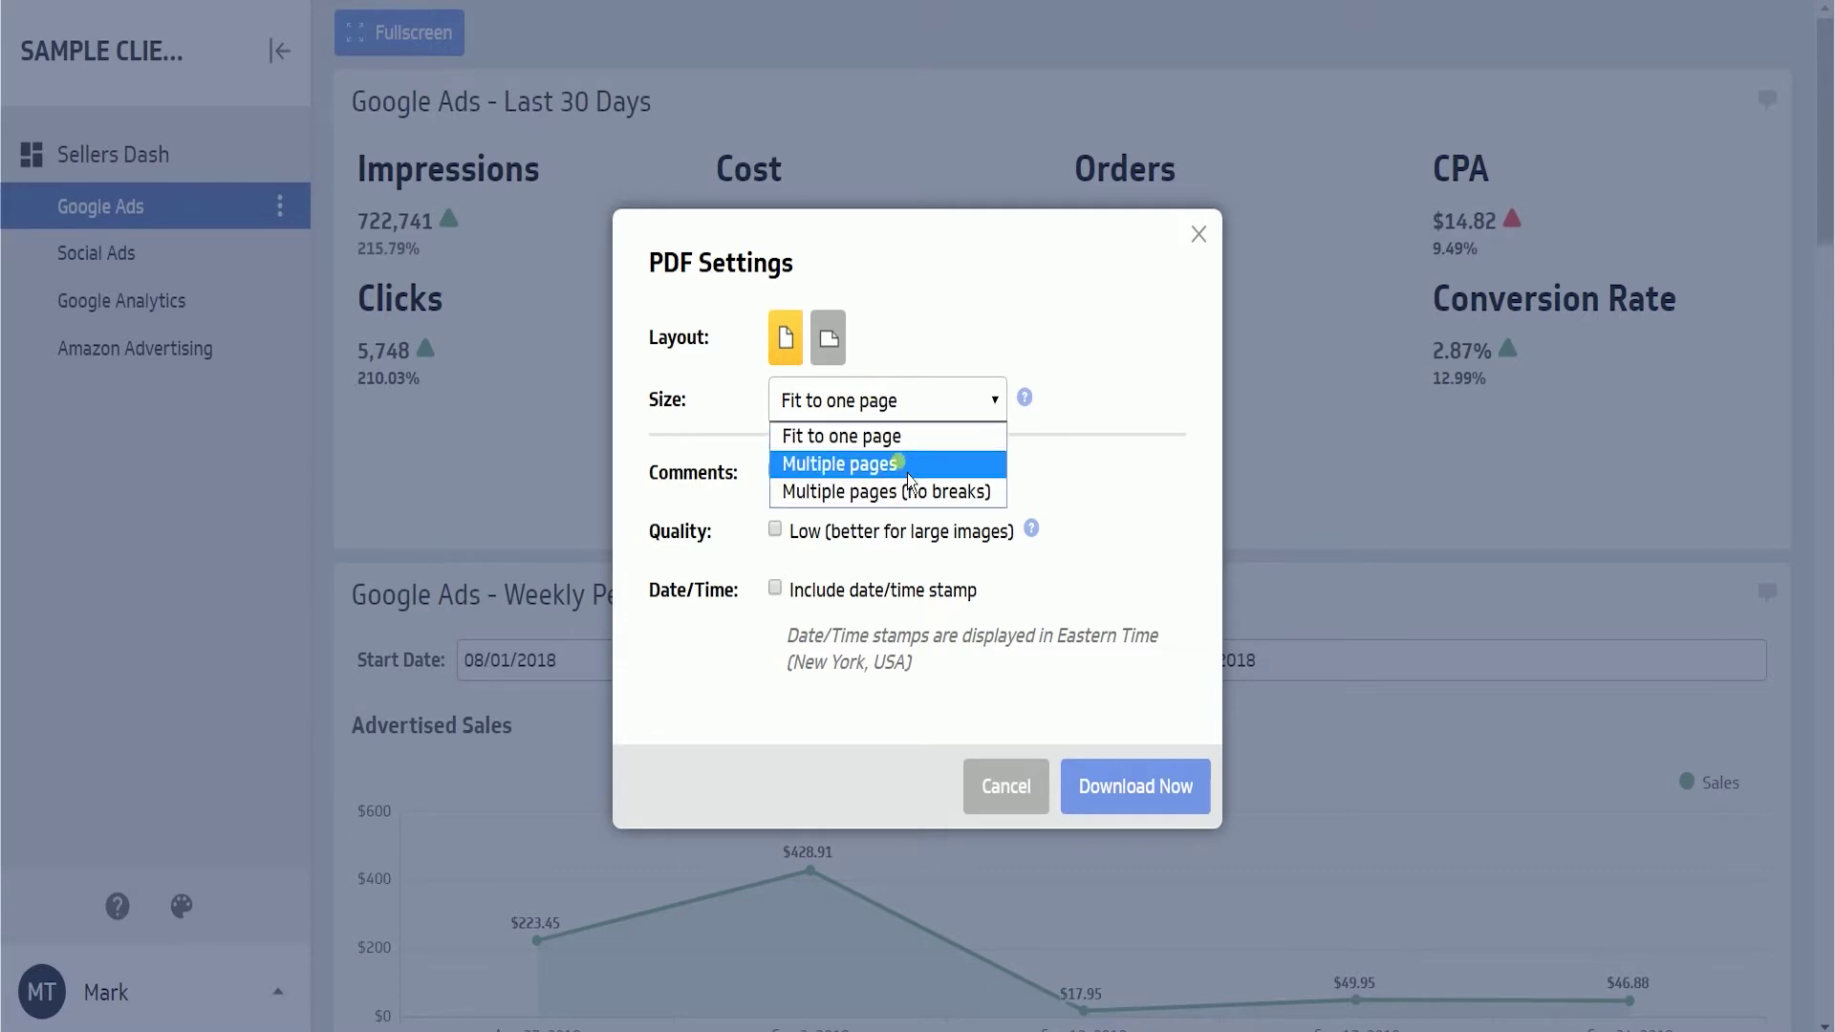
{"action": "left_click", "coordinate": [908, 666]}
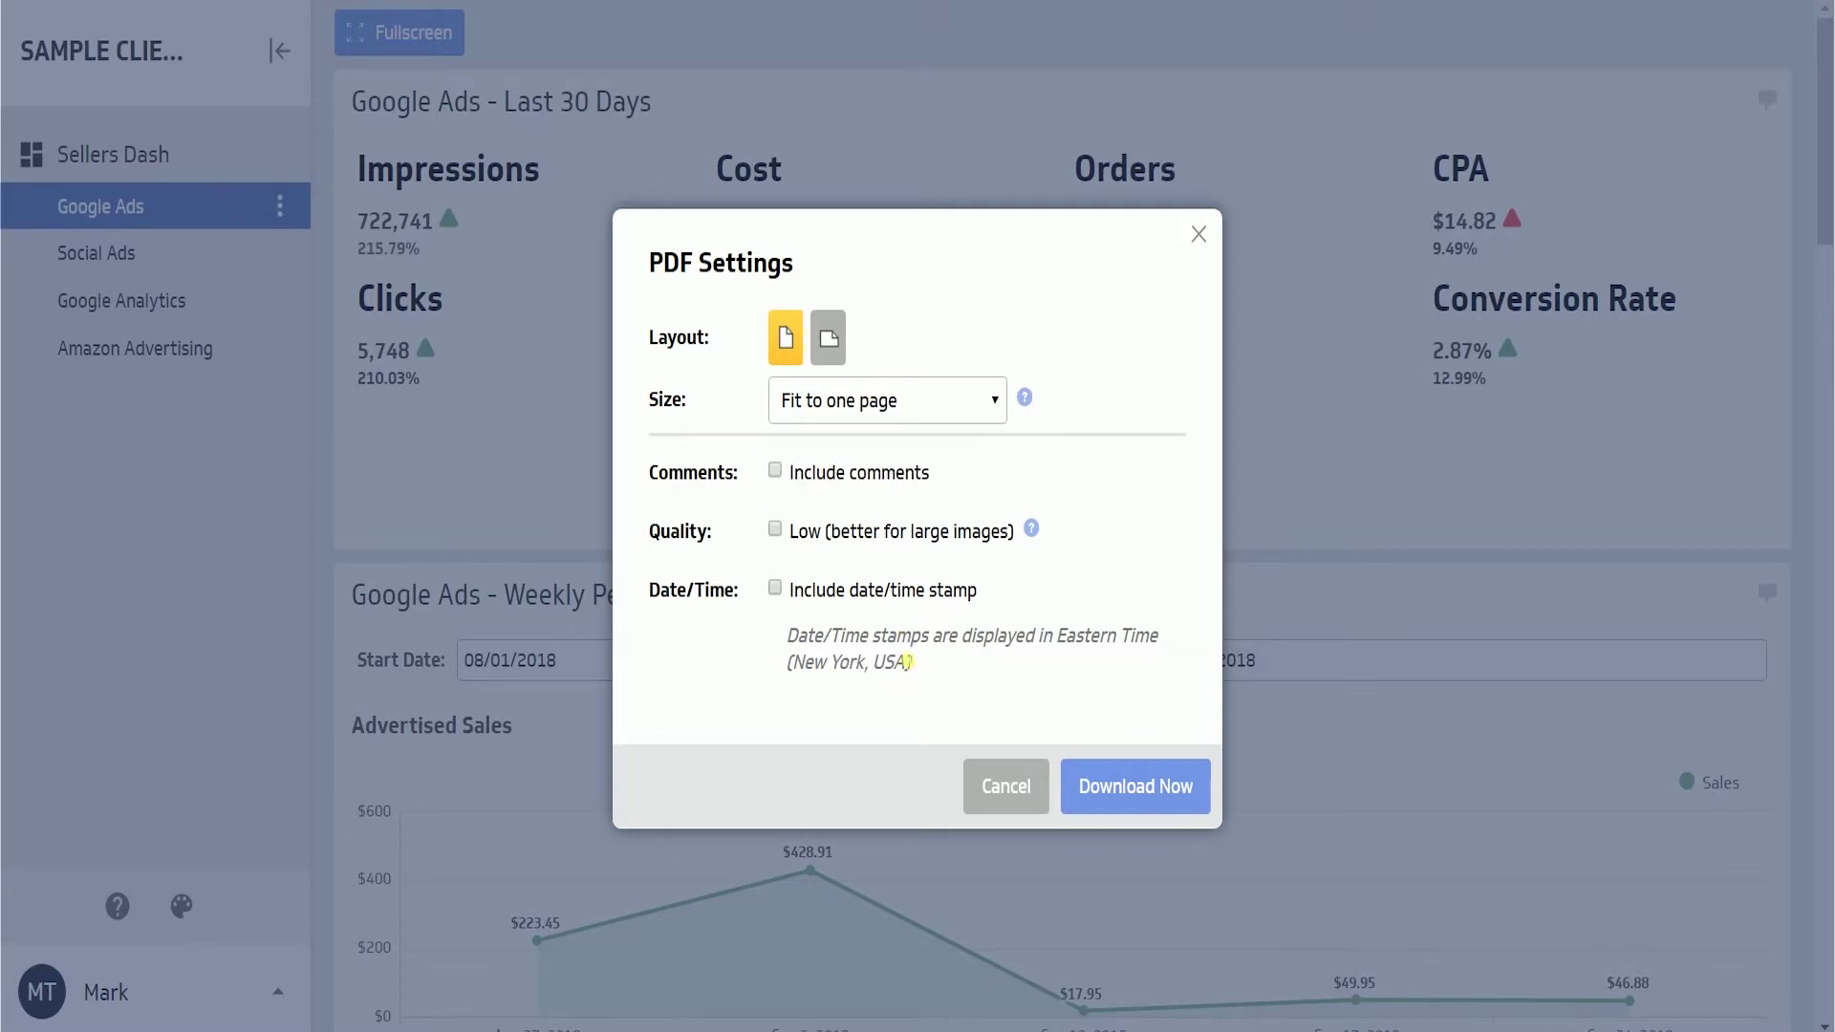
{"action": "left_click", "coordinate": [859, 488]}
{"action": "left_click", "coordinate": [1138, 791]}
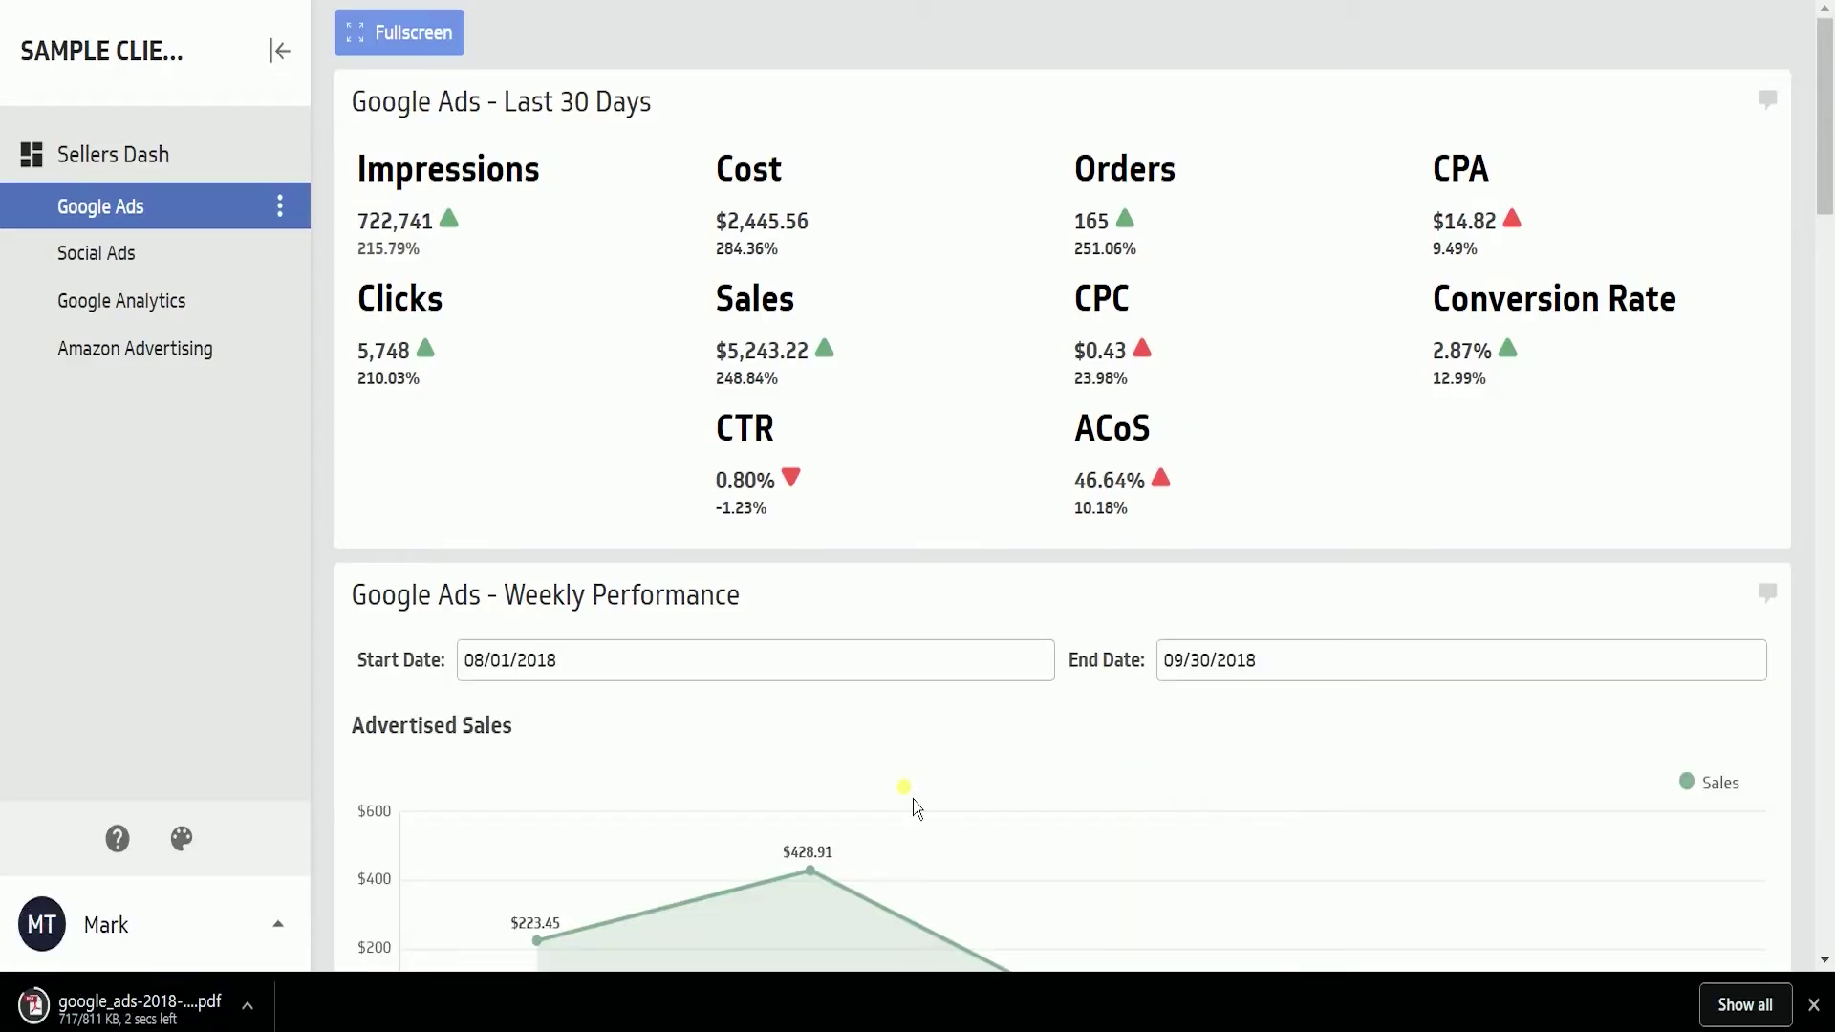
- Open the downloaded Google Ads PDF and examine its 30-day metrics and weekly performance charts up close
{"action": "left_click", "coordinate": [134, 1009]}
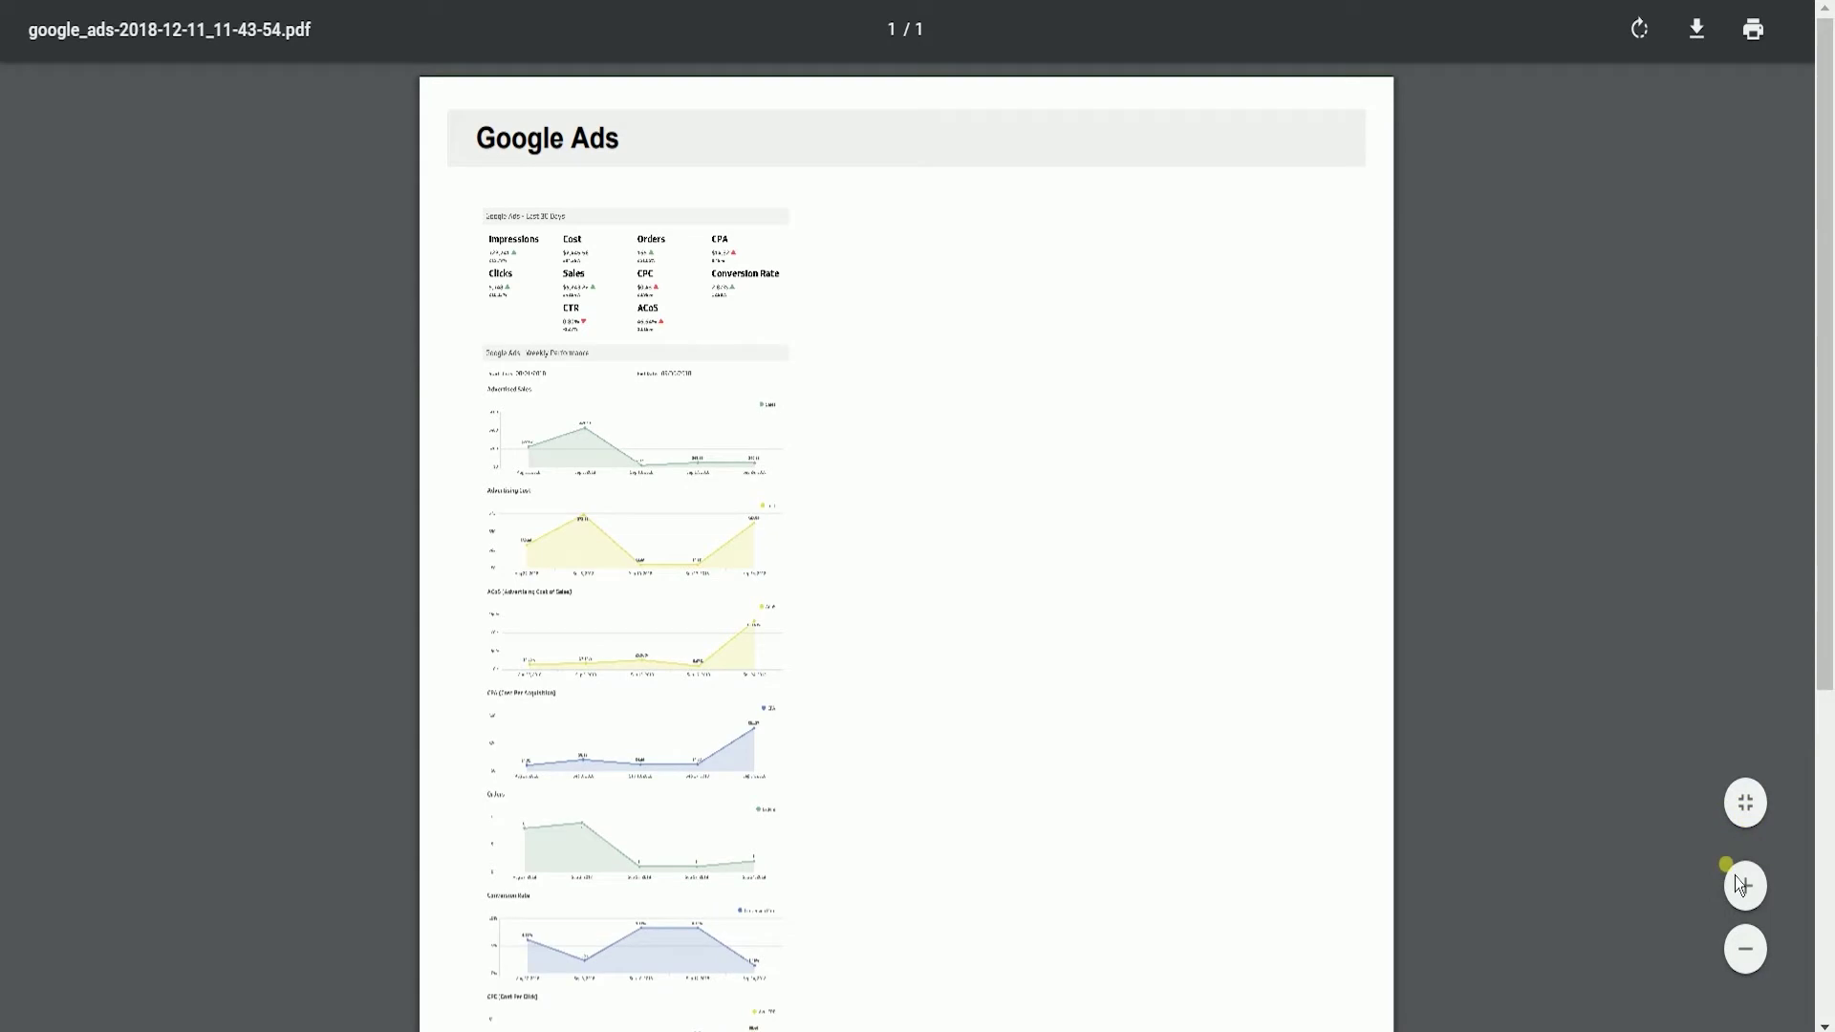
{"action": "left_click", "coordinate": [1747, 884]}
{"action": "left_click", "coordinate": [1748, 884]}
{"action": "left_click", "coordinate": [1747, 884]}
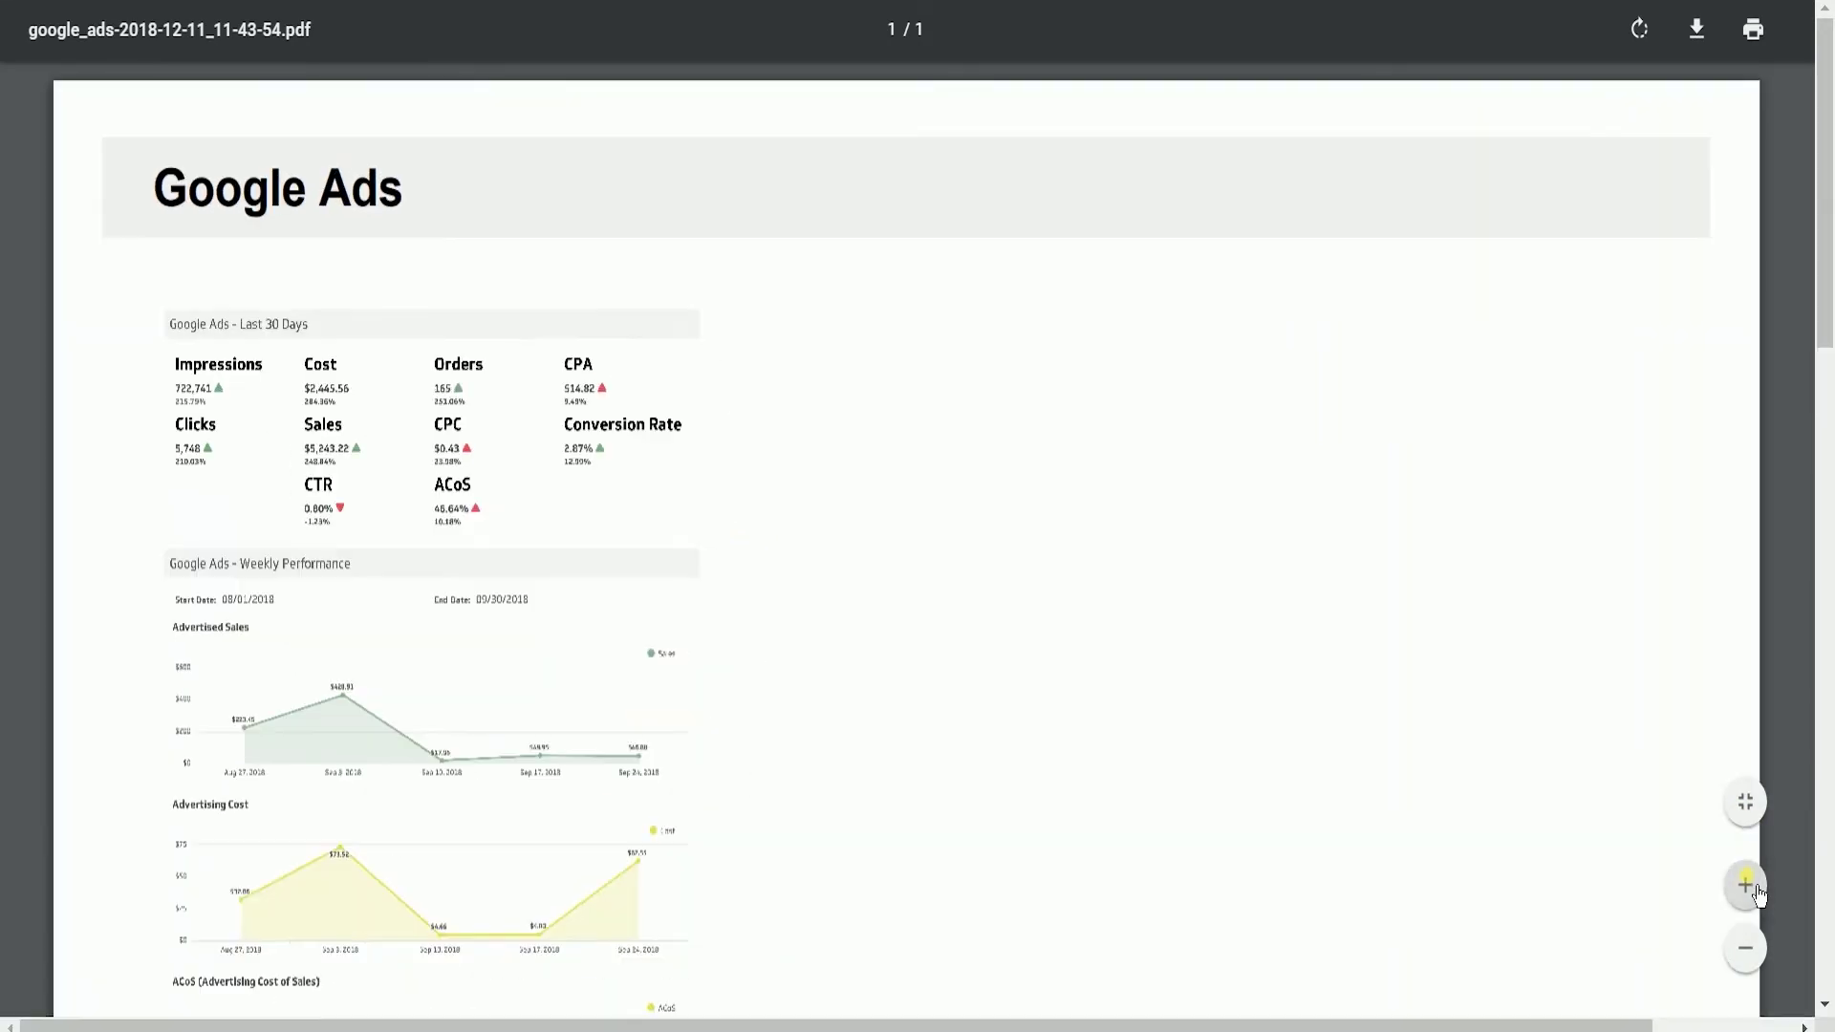
{"action": "left_click", "coordinate": [1748, 884]}
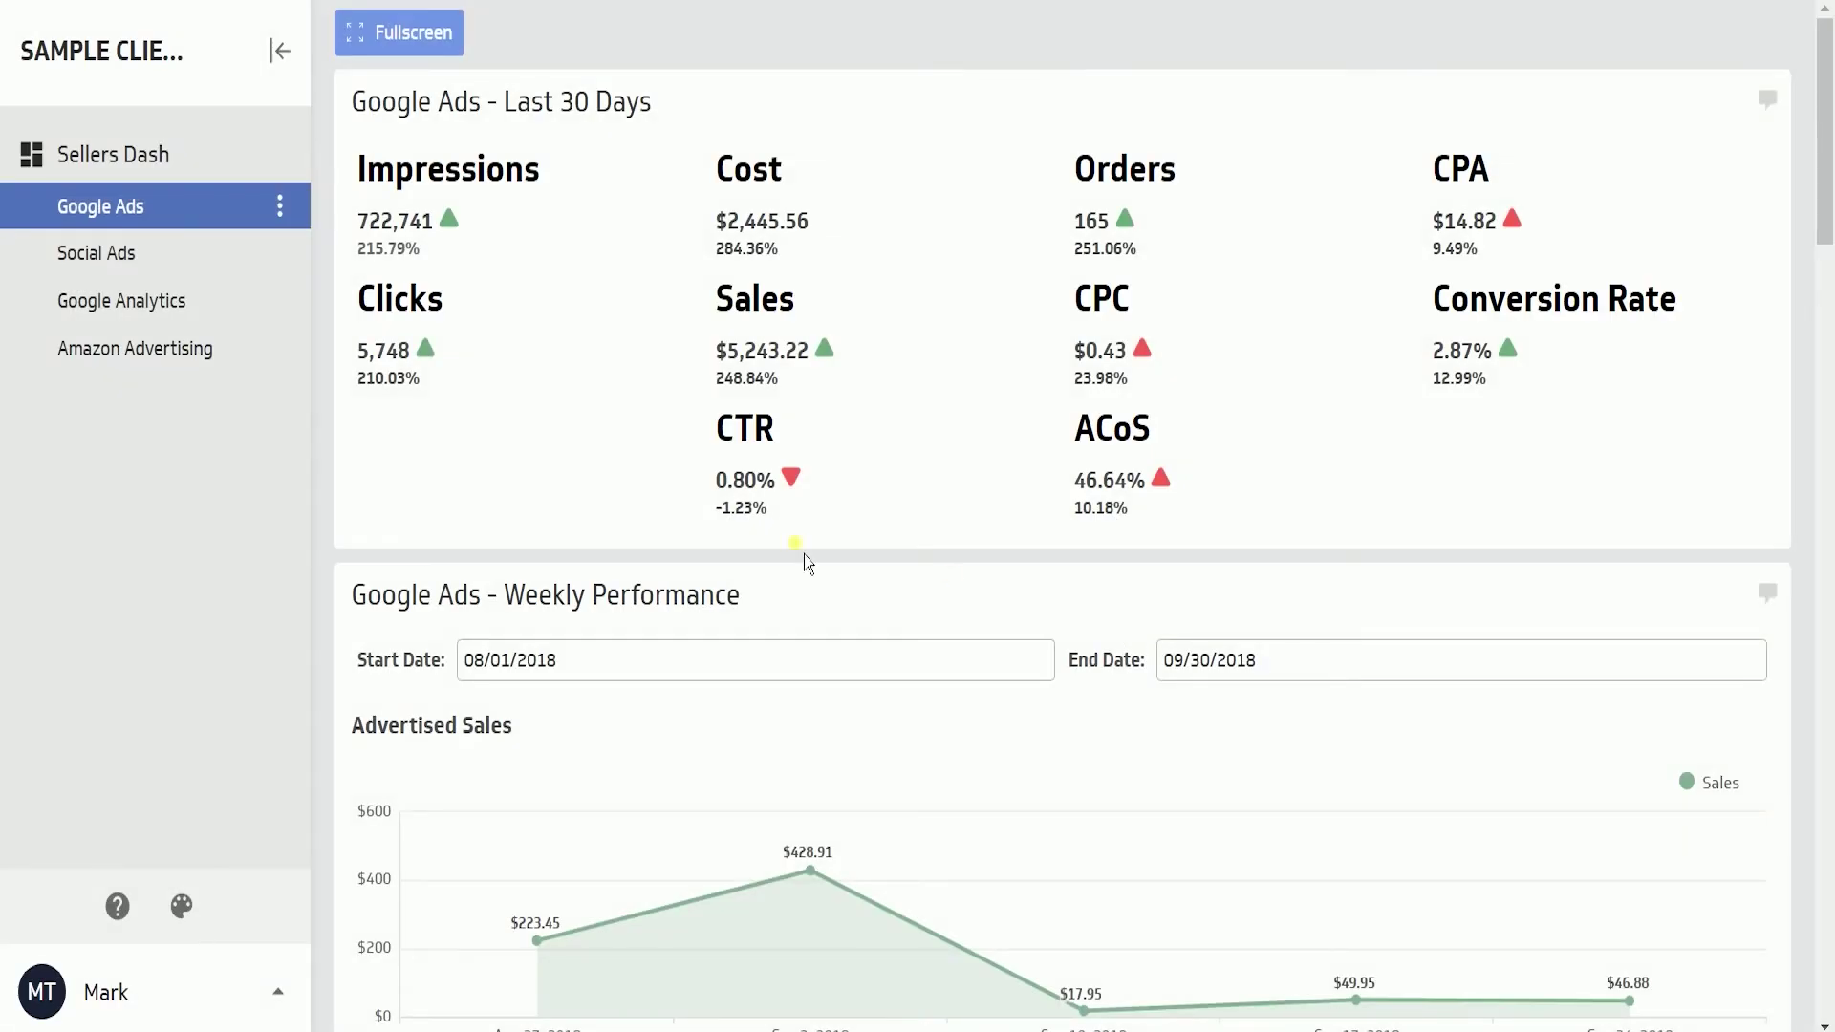
- Close the Google Ads dashboard and the Social Ads dashboard
{"action": "left_click", "coordinate": [282, 207]}
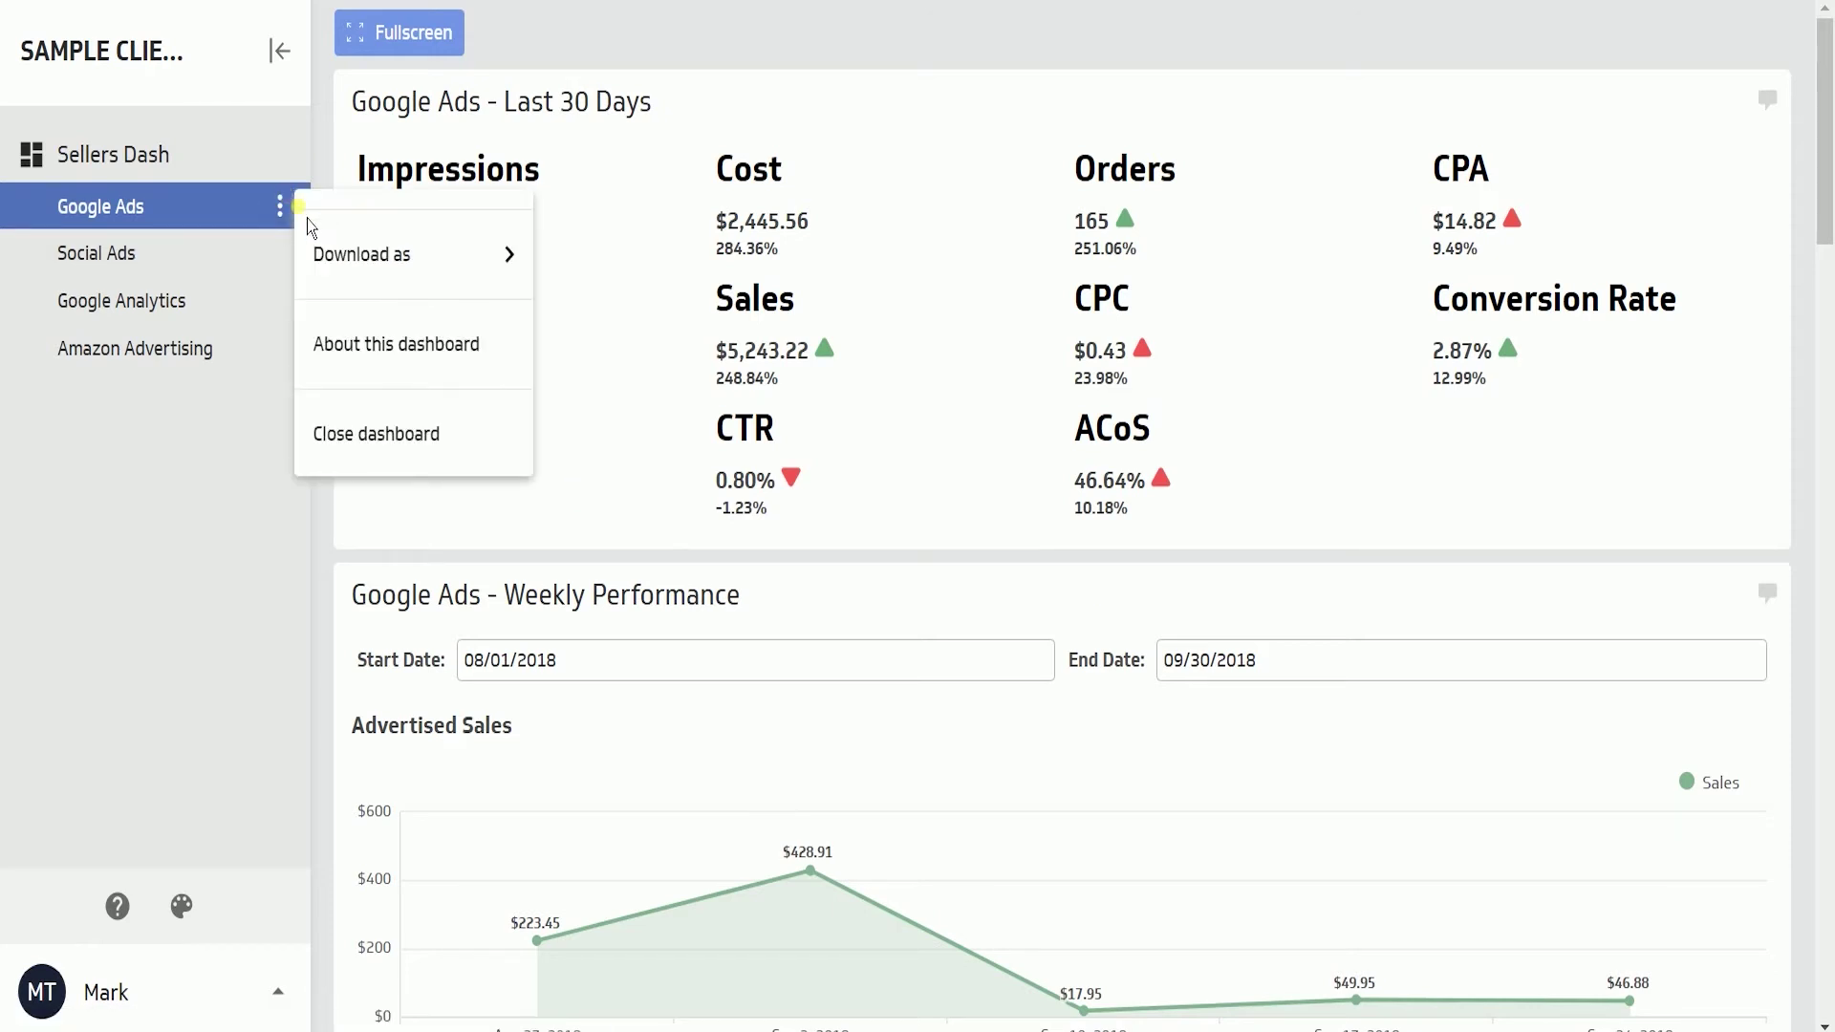
{"action": "left_click", "coordinate": [435, 465]}
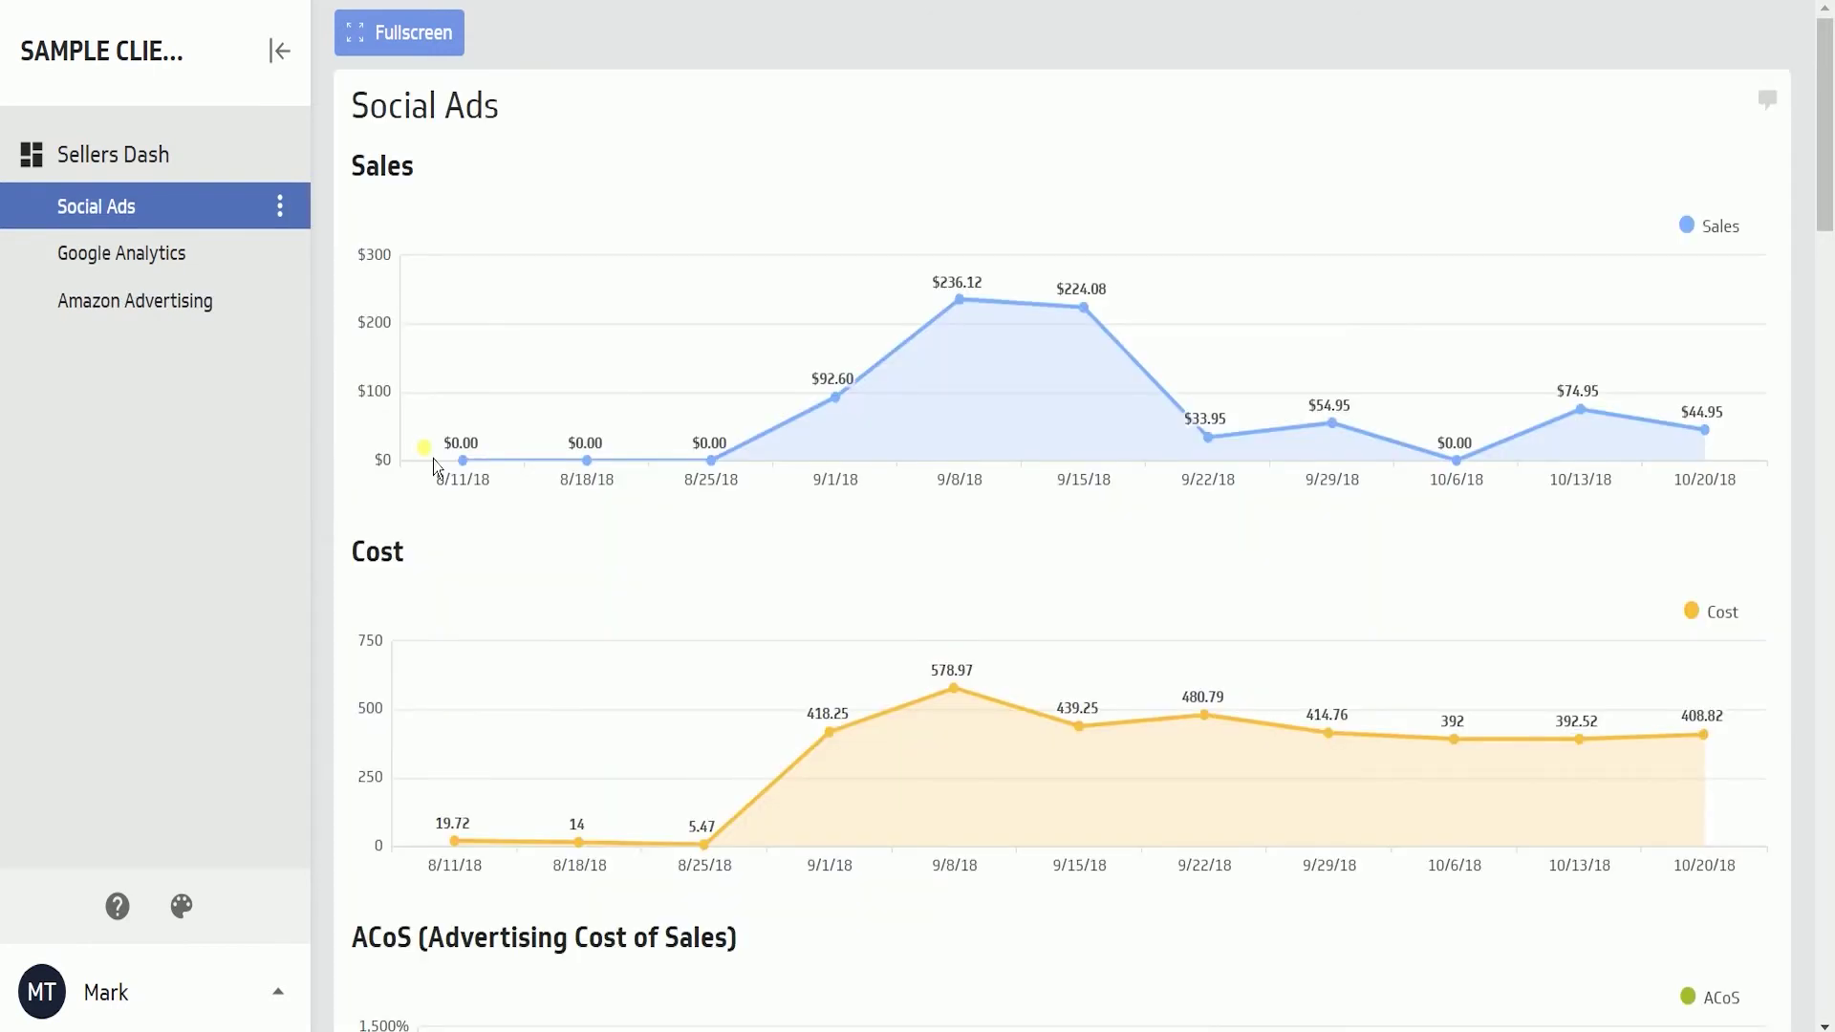
{"action": "left_click", "coordinate": [283, 204]}
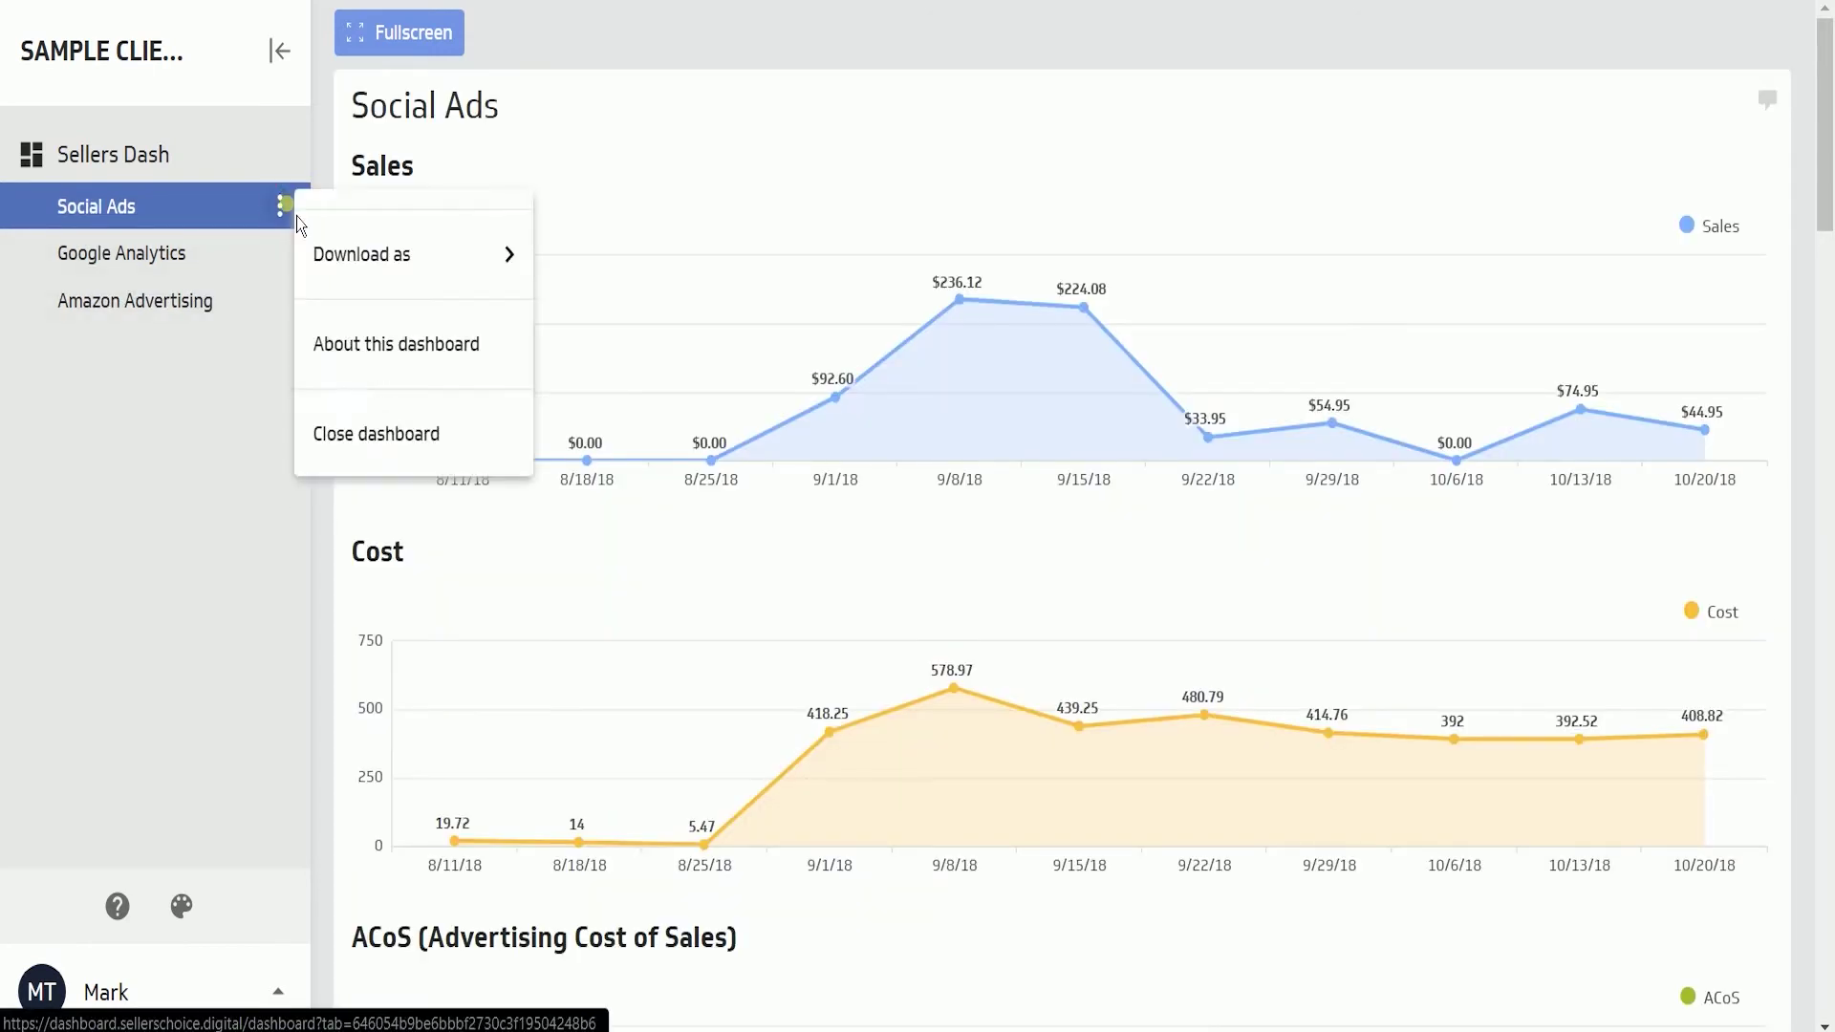
{"action": "left_click", "coordinate": [392, 466]}
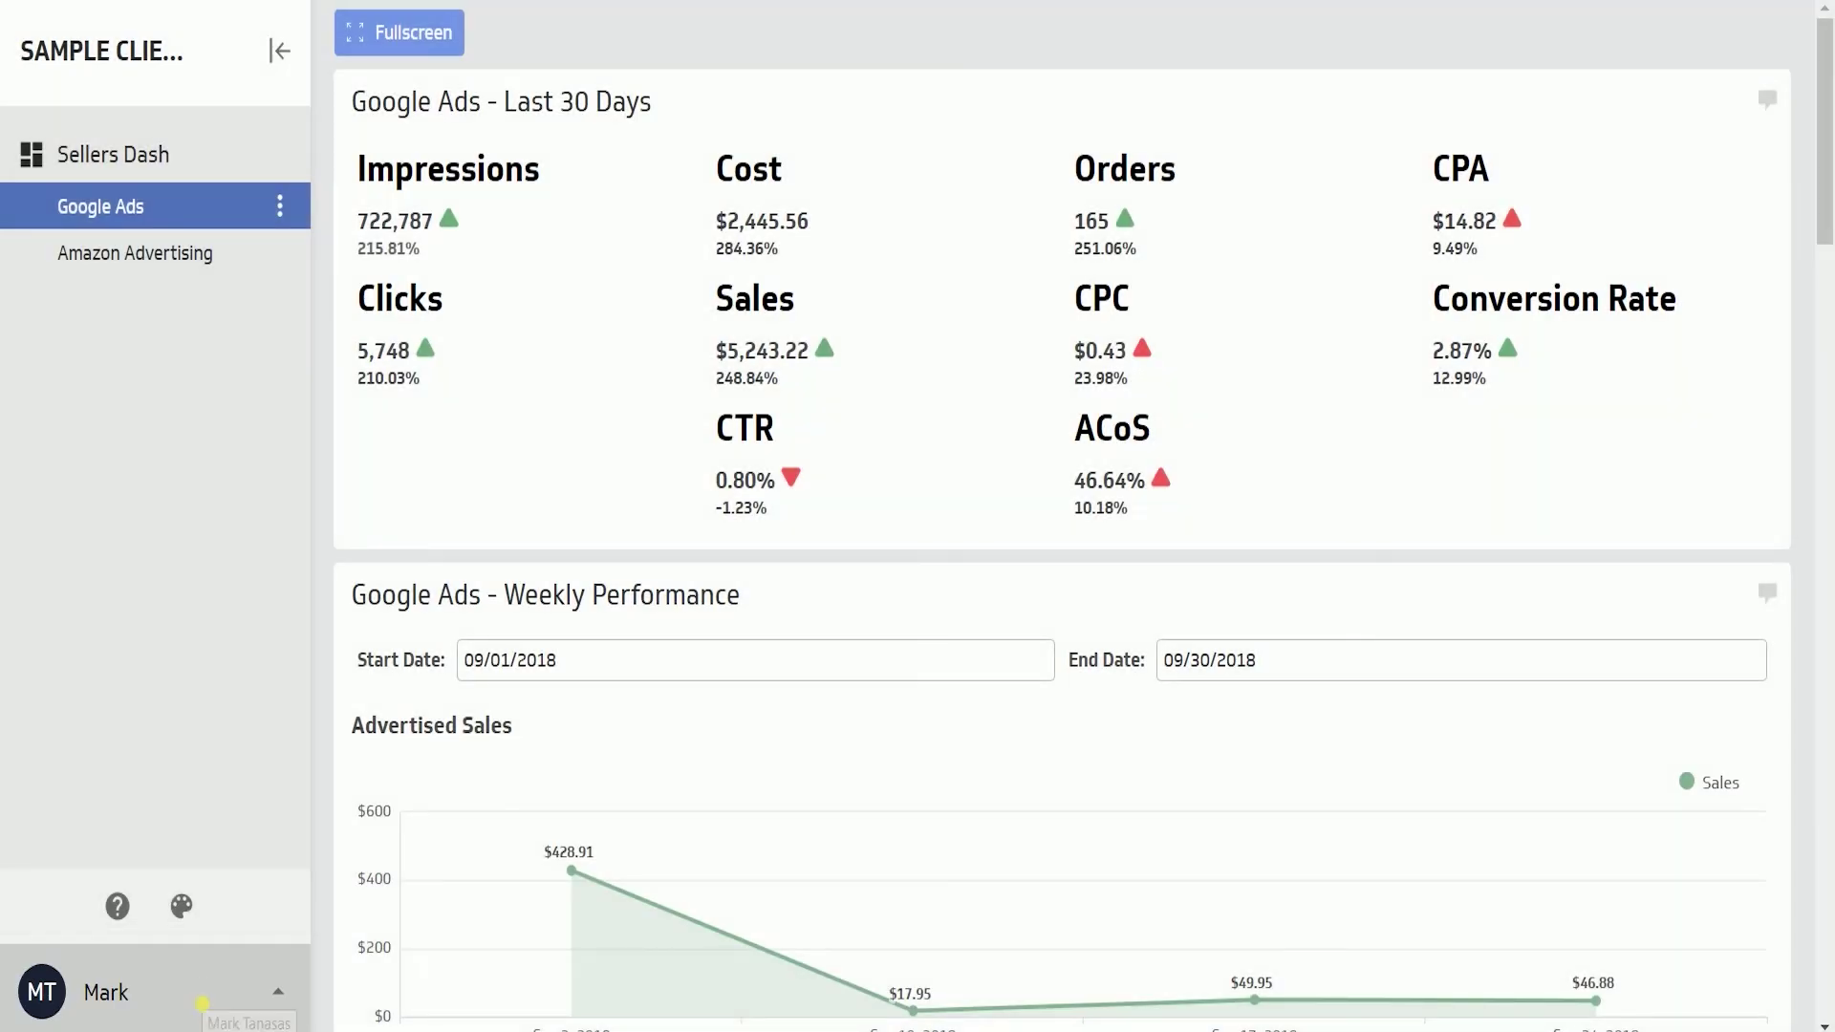
- Open the user account options and sign out of the portal
{"action": "left_click", "coordinate": [212, 1021]}
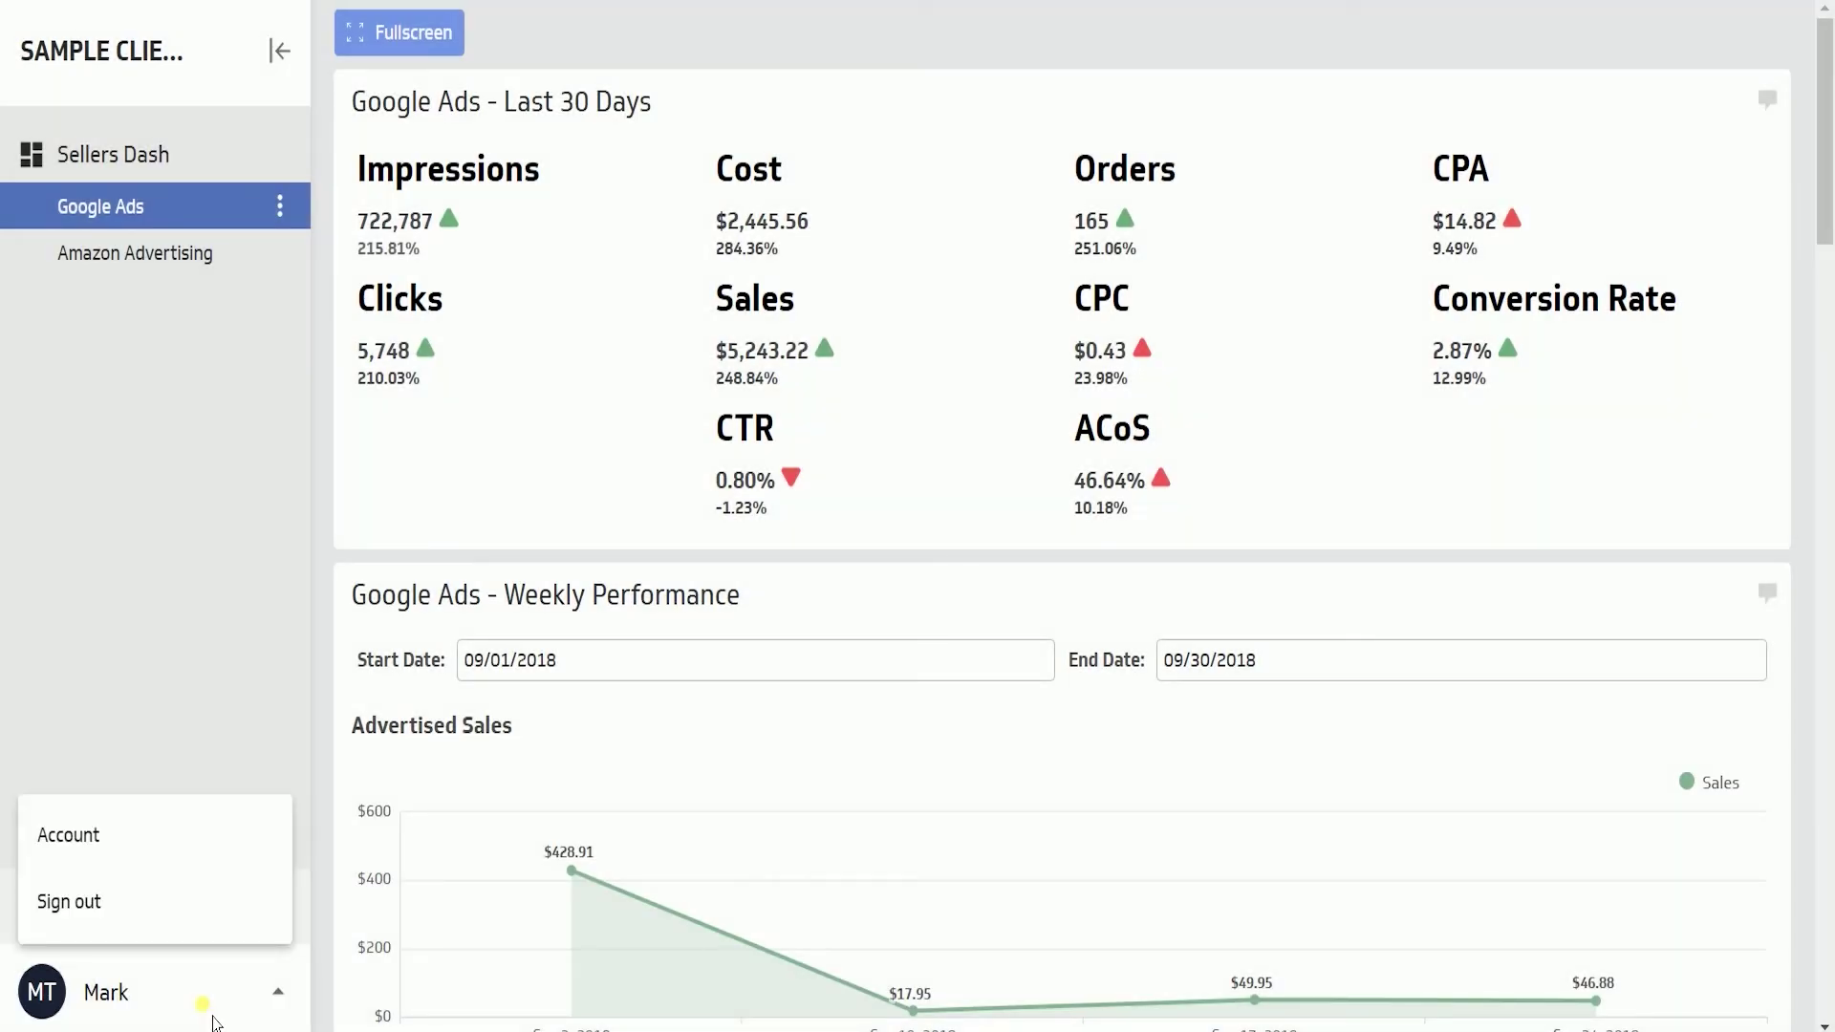
{"action": "left_click", "coordinate": [181, 908]}
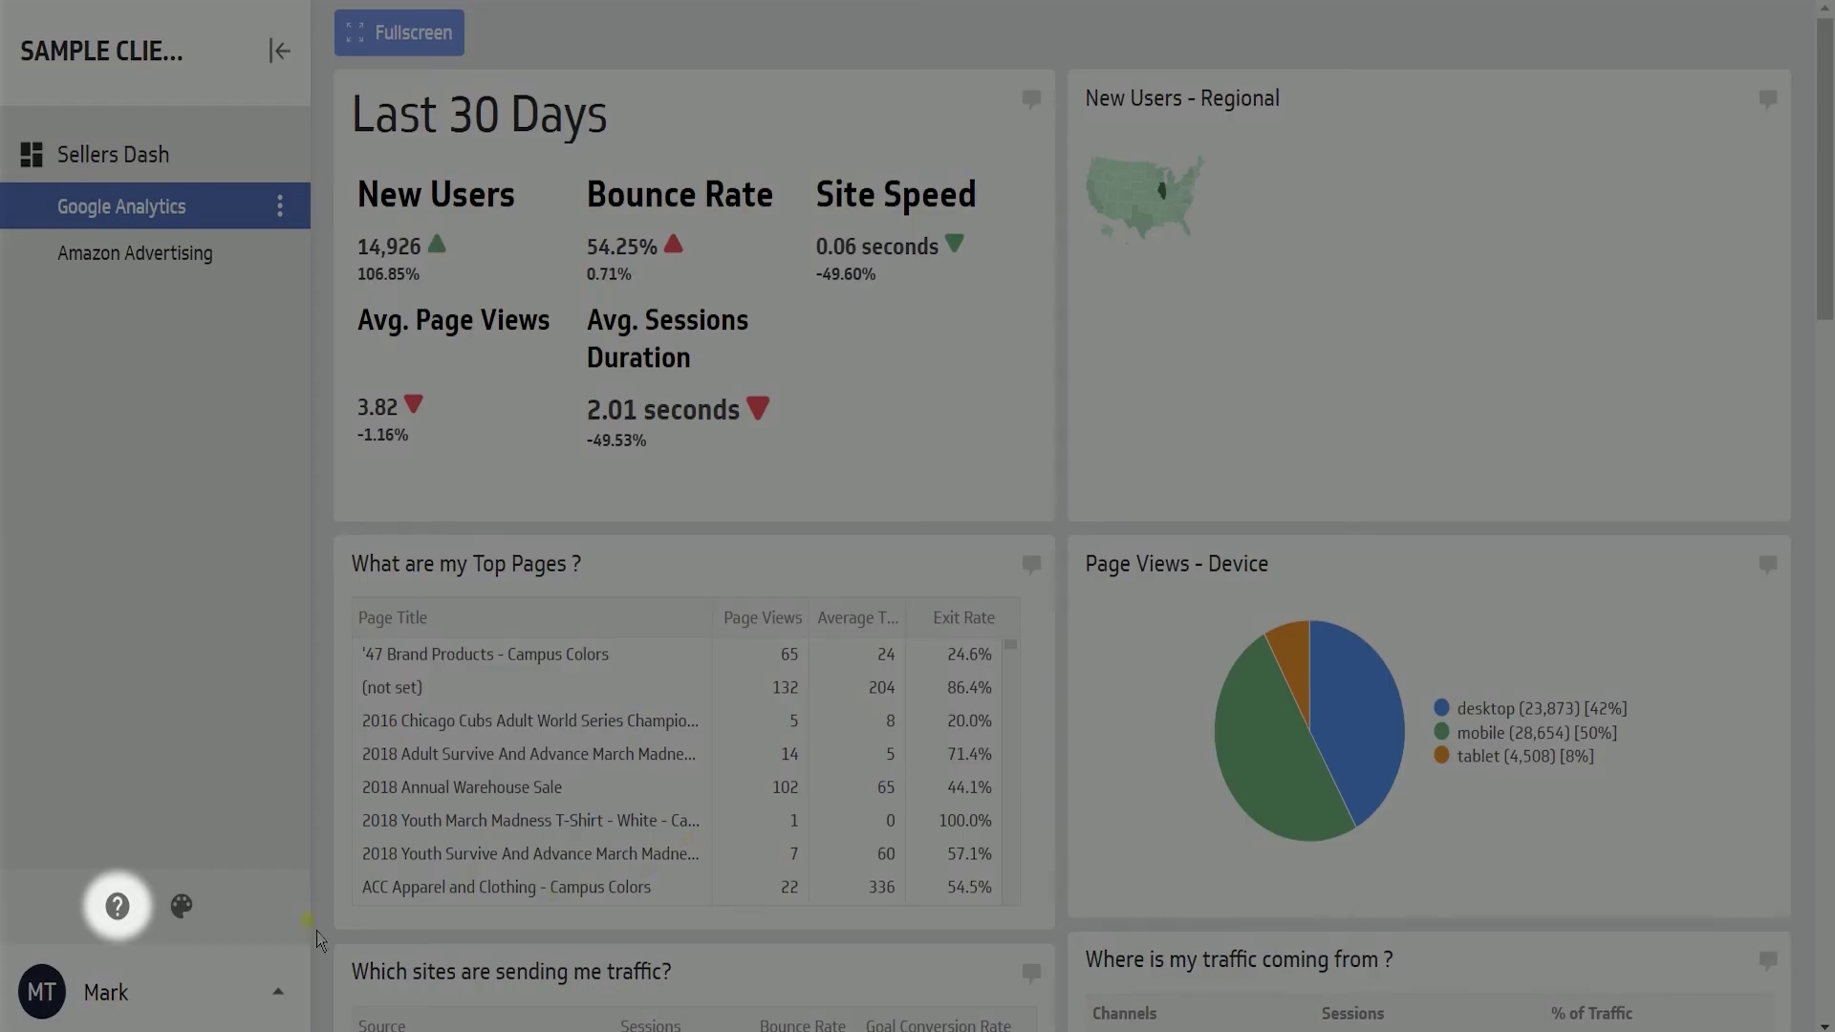
- Open the portal's help contact page and bring up the Seller's Choice support chat
{"action": "left_click", "coordinate": [132, 920]}
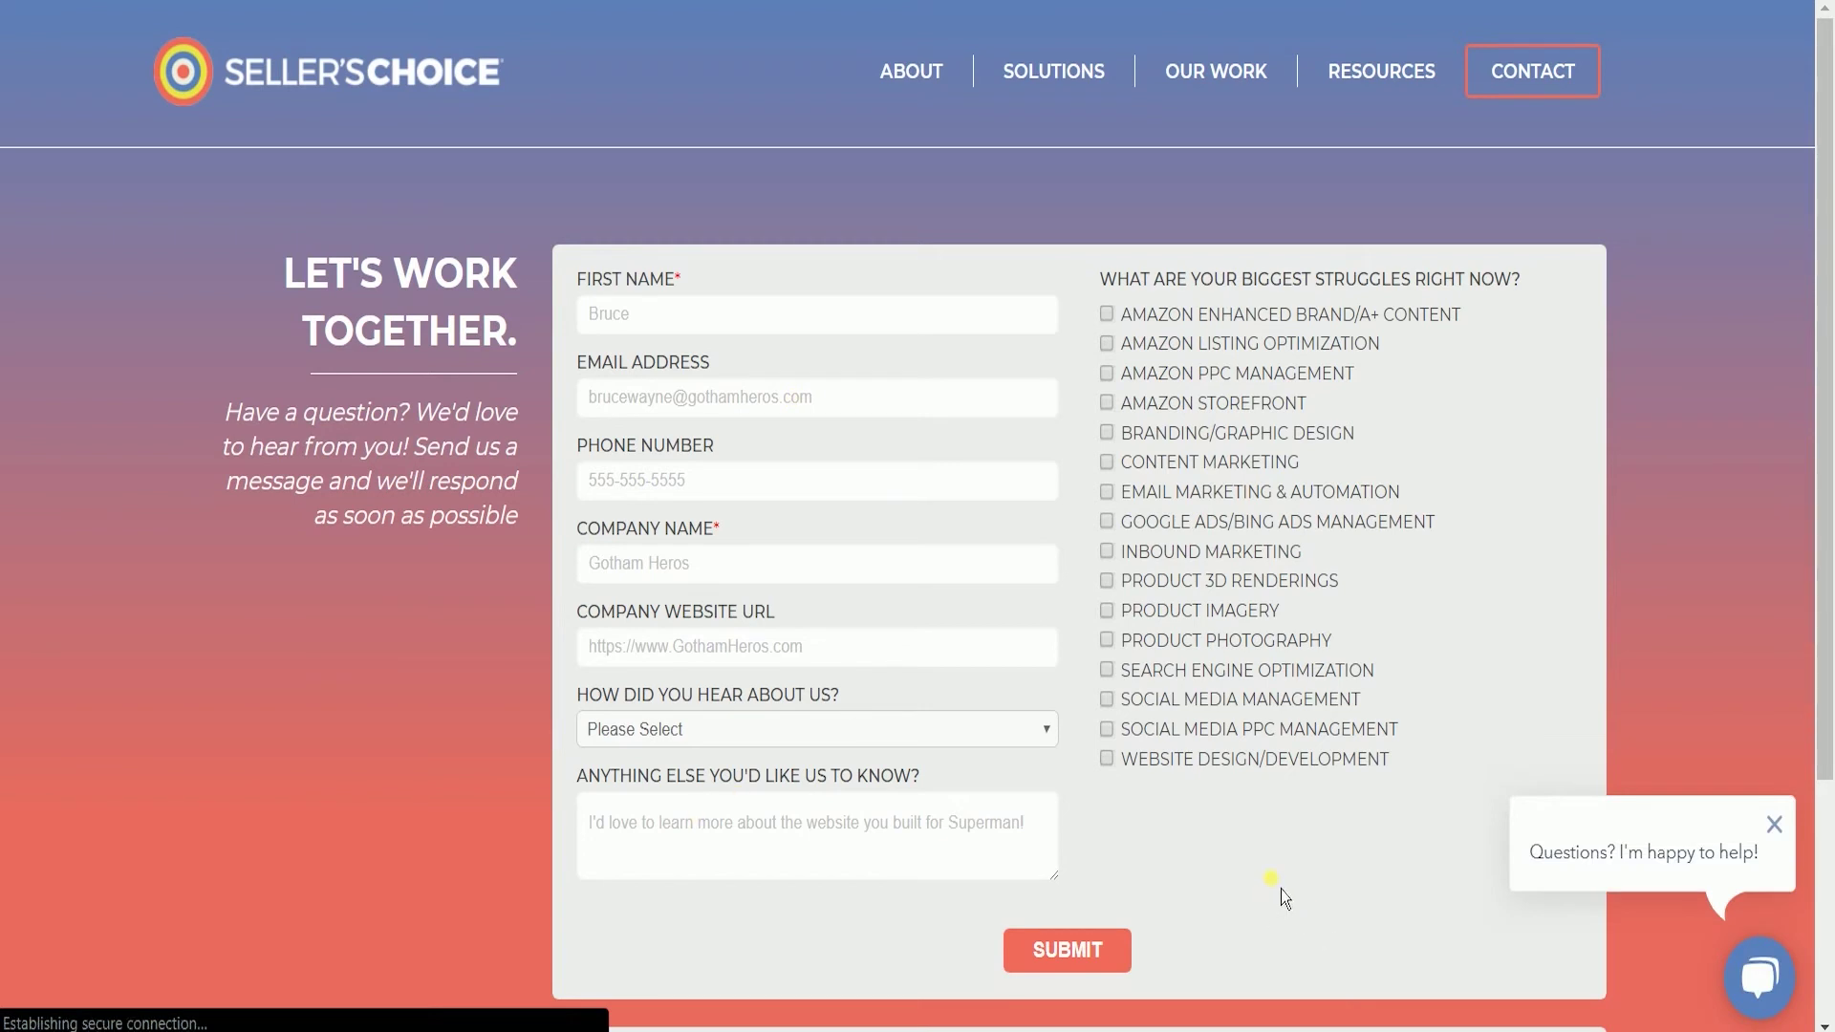
{"action": "left_click", "coordinate": [1764, 1004]}
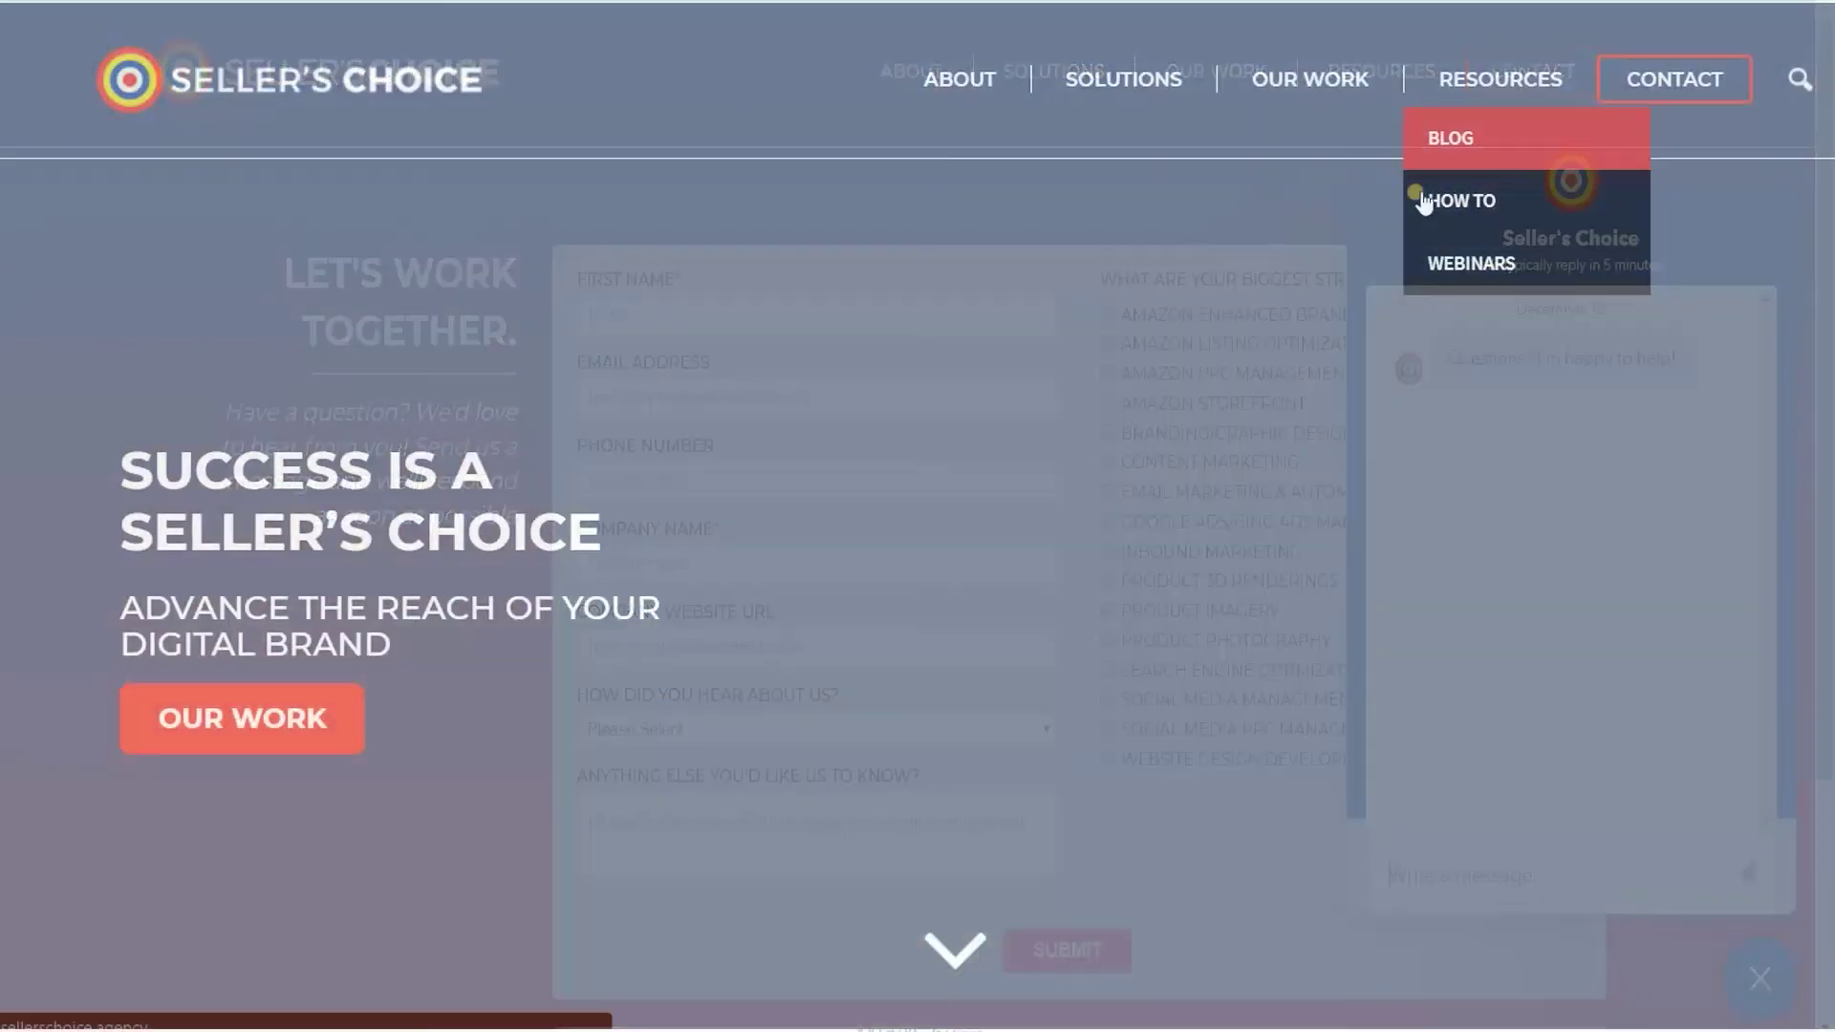
- Open the How To resources page on the Seller's Choice website
{"action": "left_click", "coordinate": [1421, 196]}
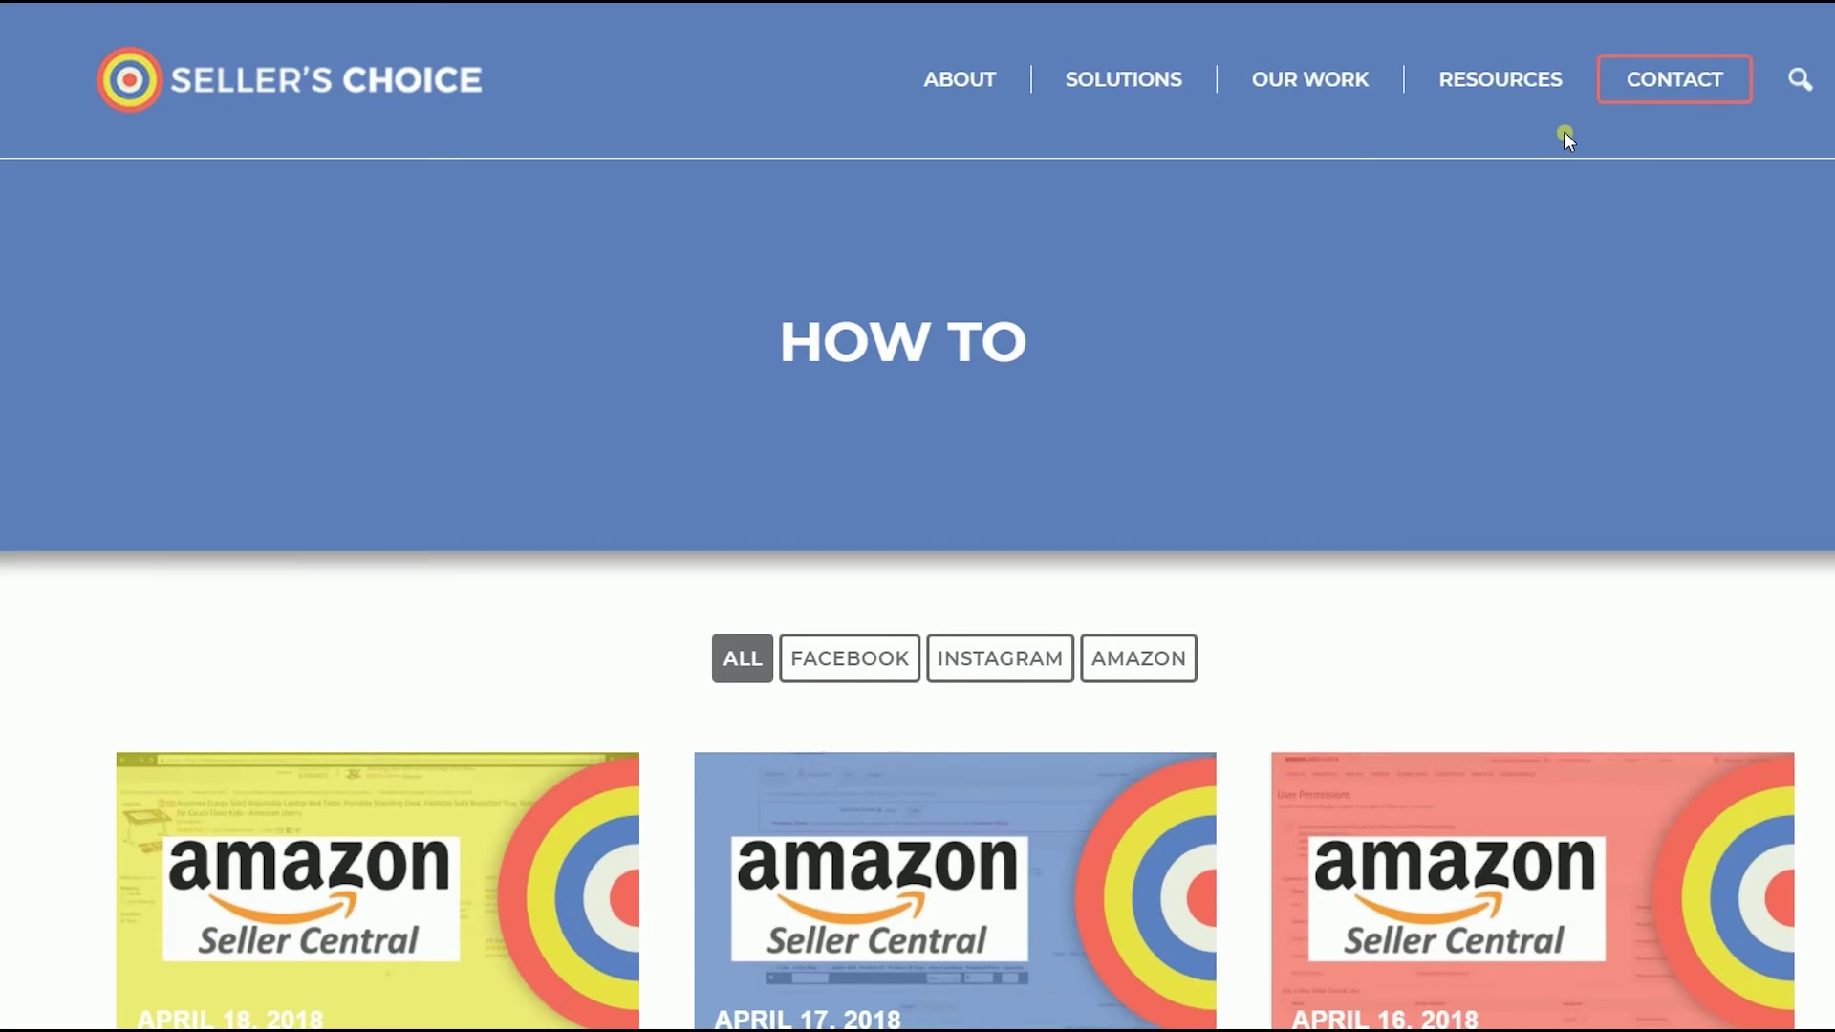
{"action": "mouse_move", "coordinate": [1501, 80]}
{"action": "left_click", "coordinate": [1489, 263]}
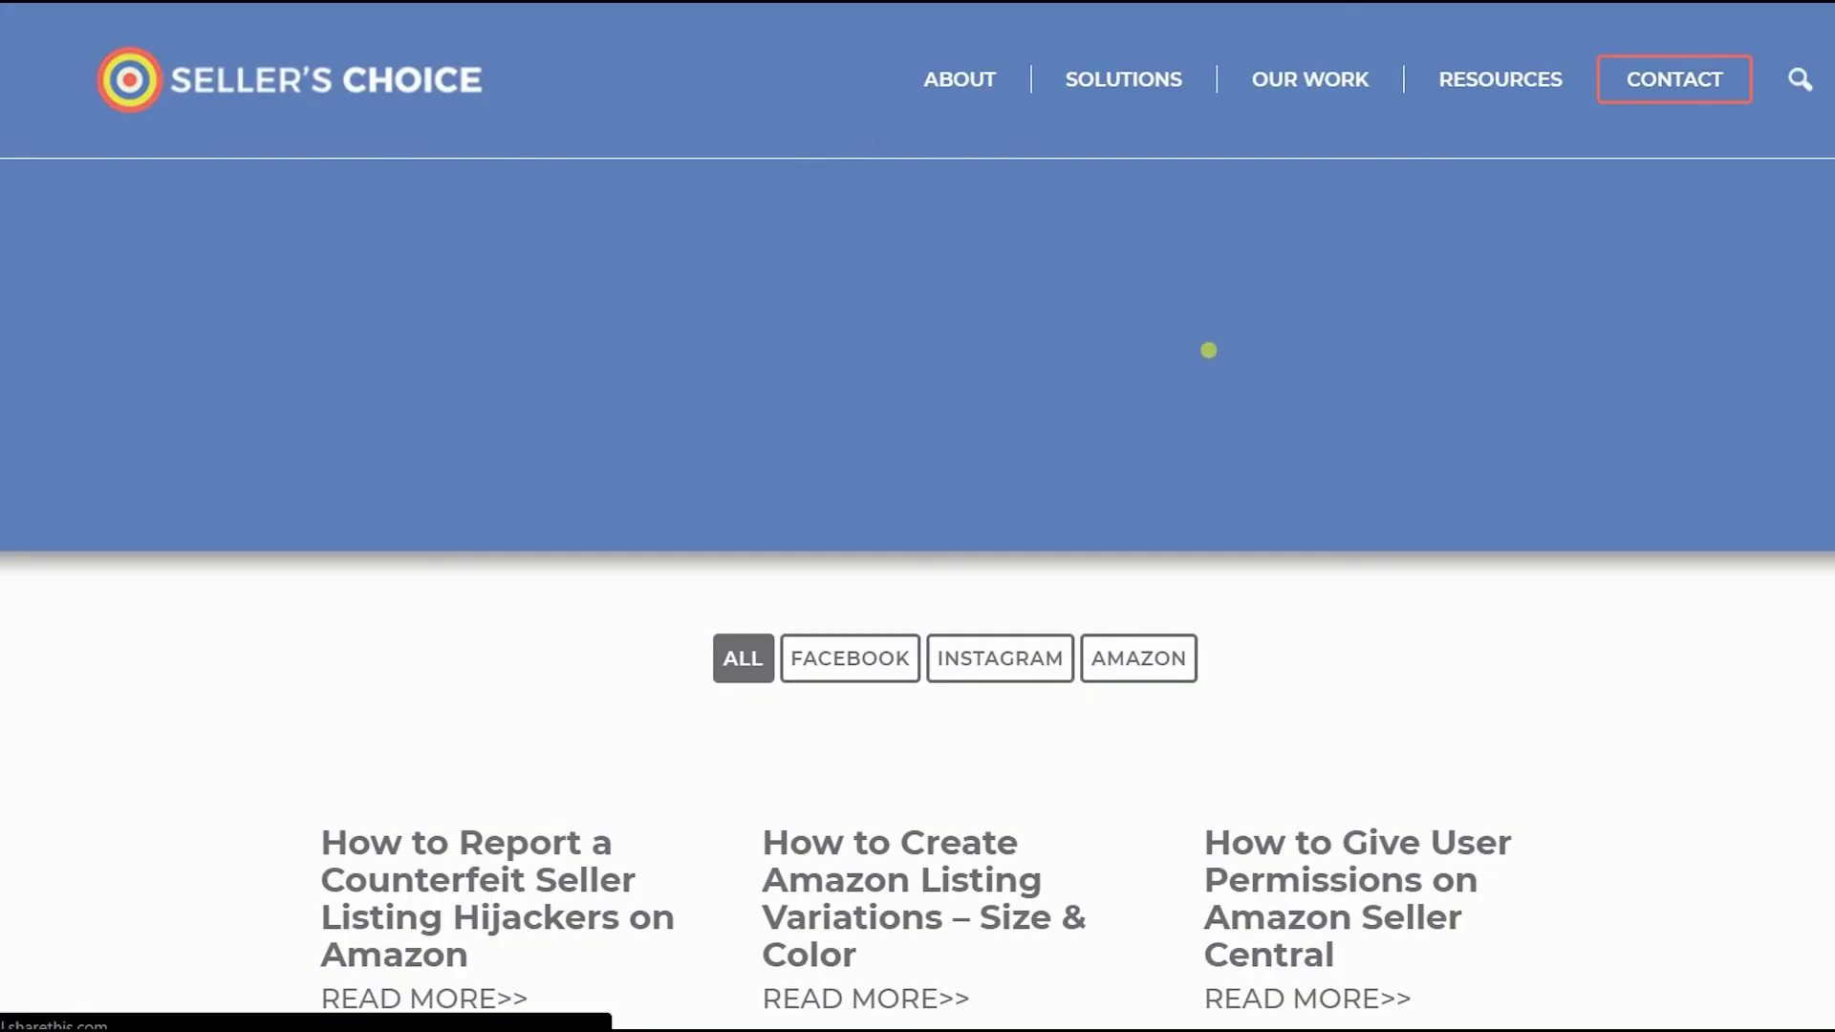
- Open the Seller's Choice blog and look through its article listing
{"action": "mouse_move", "coordinate": [1483, 95]}
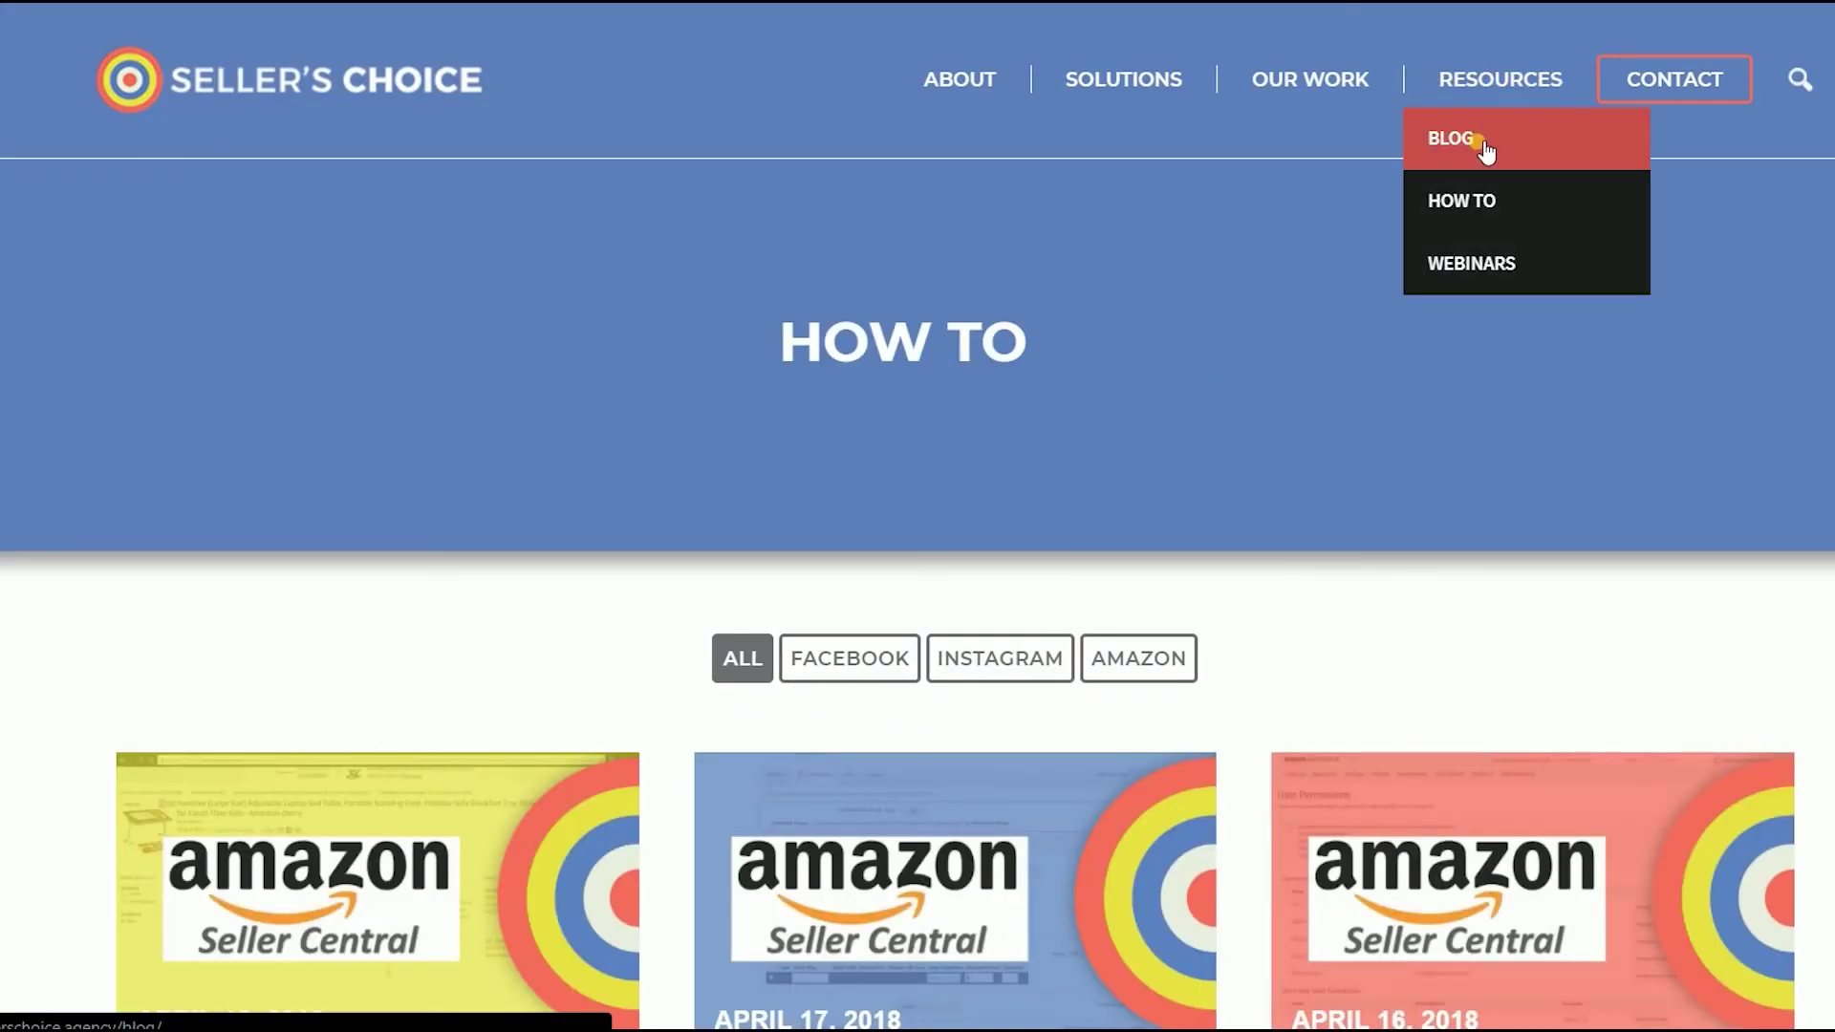
{"action": "left_click", "coordinate": [1488, 169]}
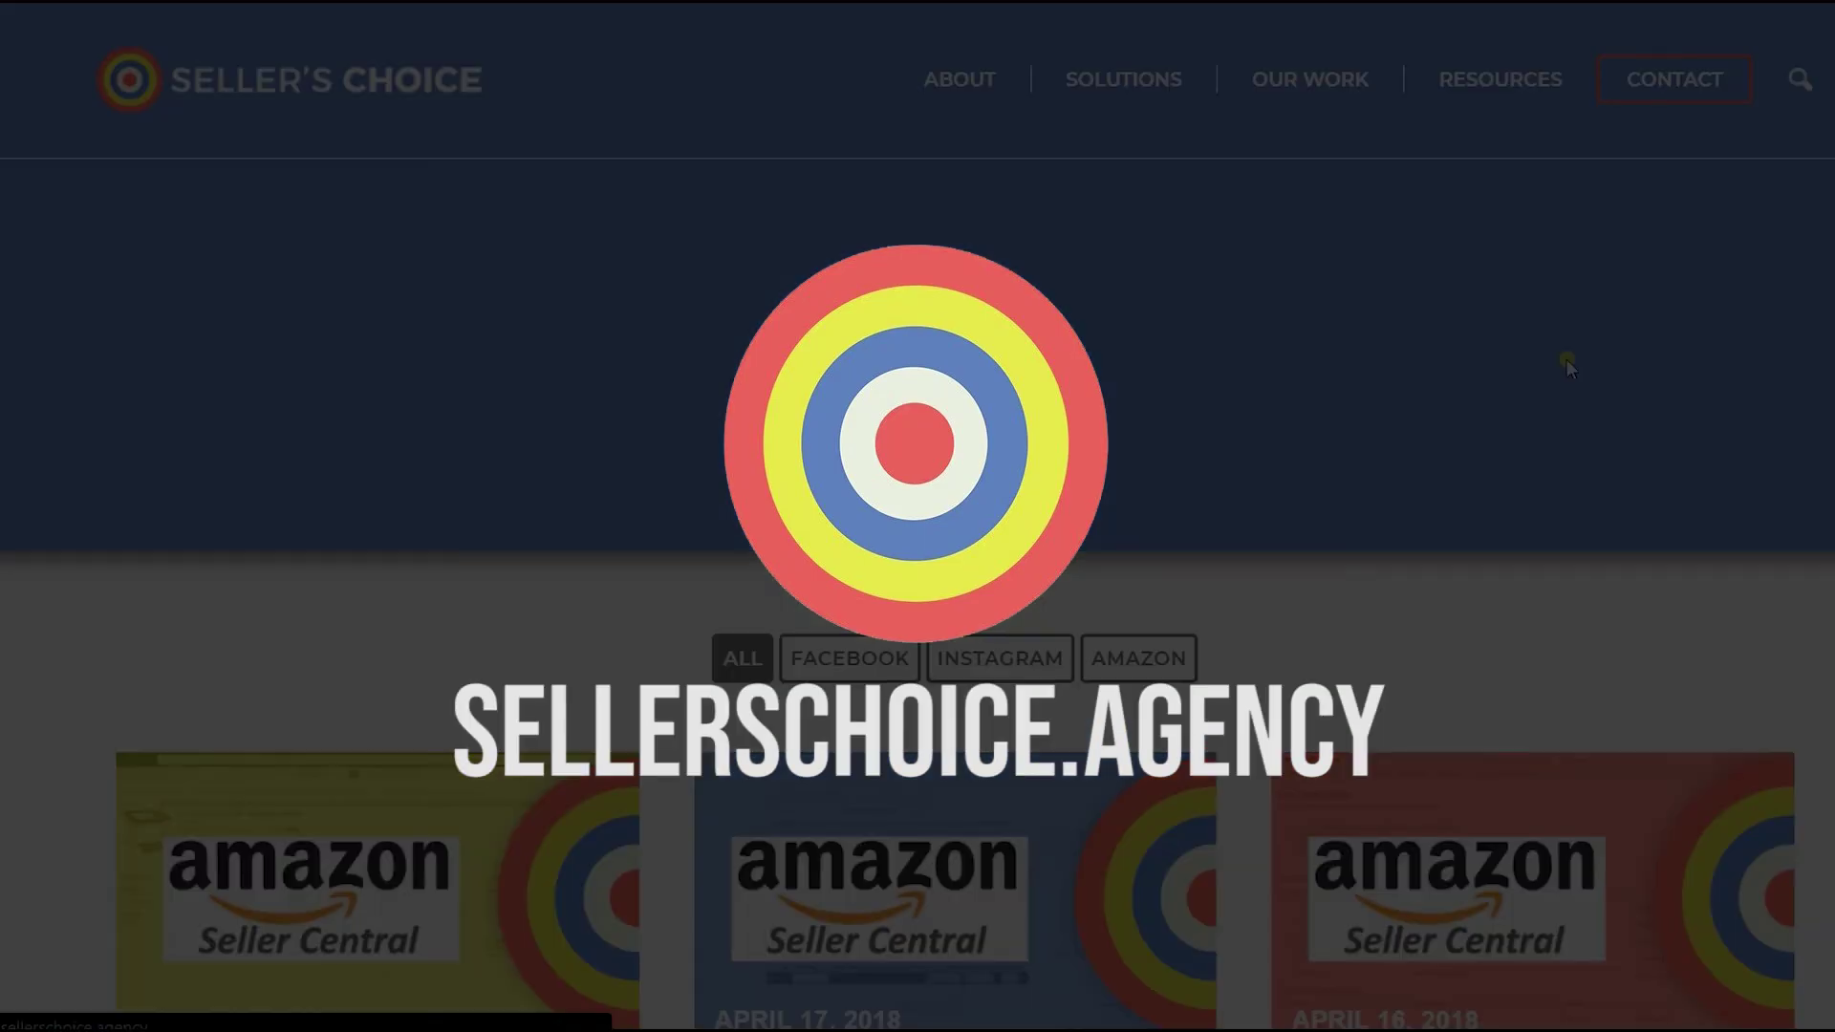
{"action": "scroll", "coordinate": [1567, 359], "scroll_direction": "down", "scroll_amount": 13}
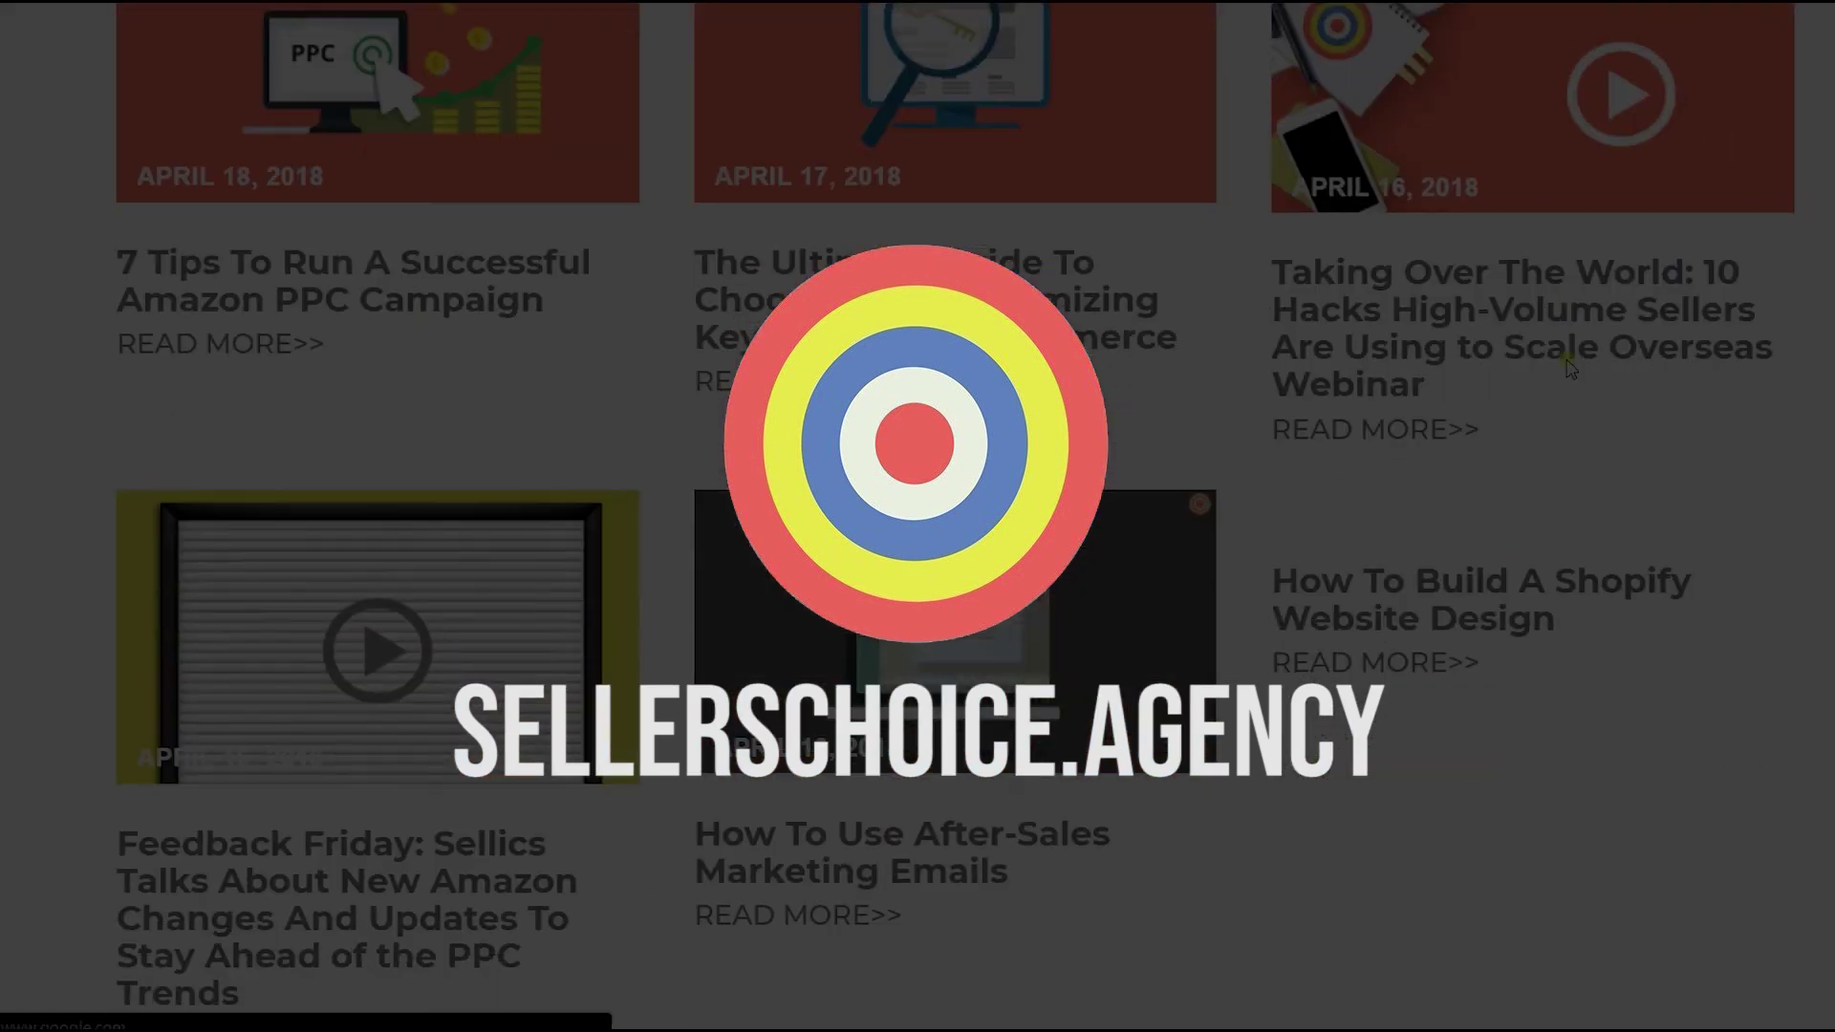
{"action": "scroll", "coordinate": [1568, 363], "scroll_direction": "up", "scroll_amount": 14}
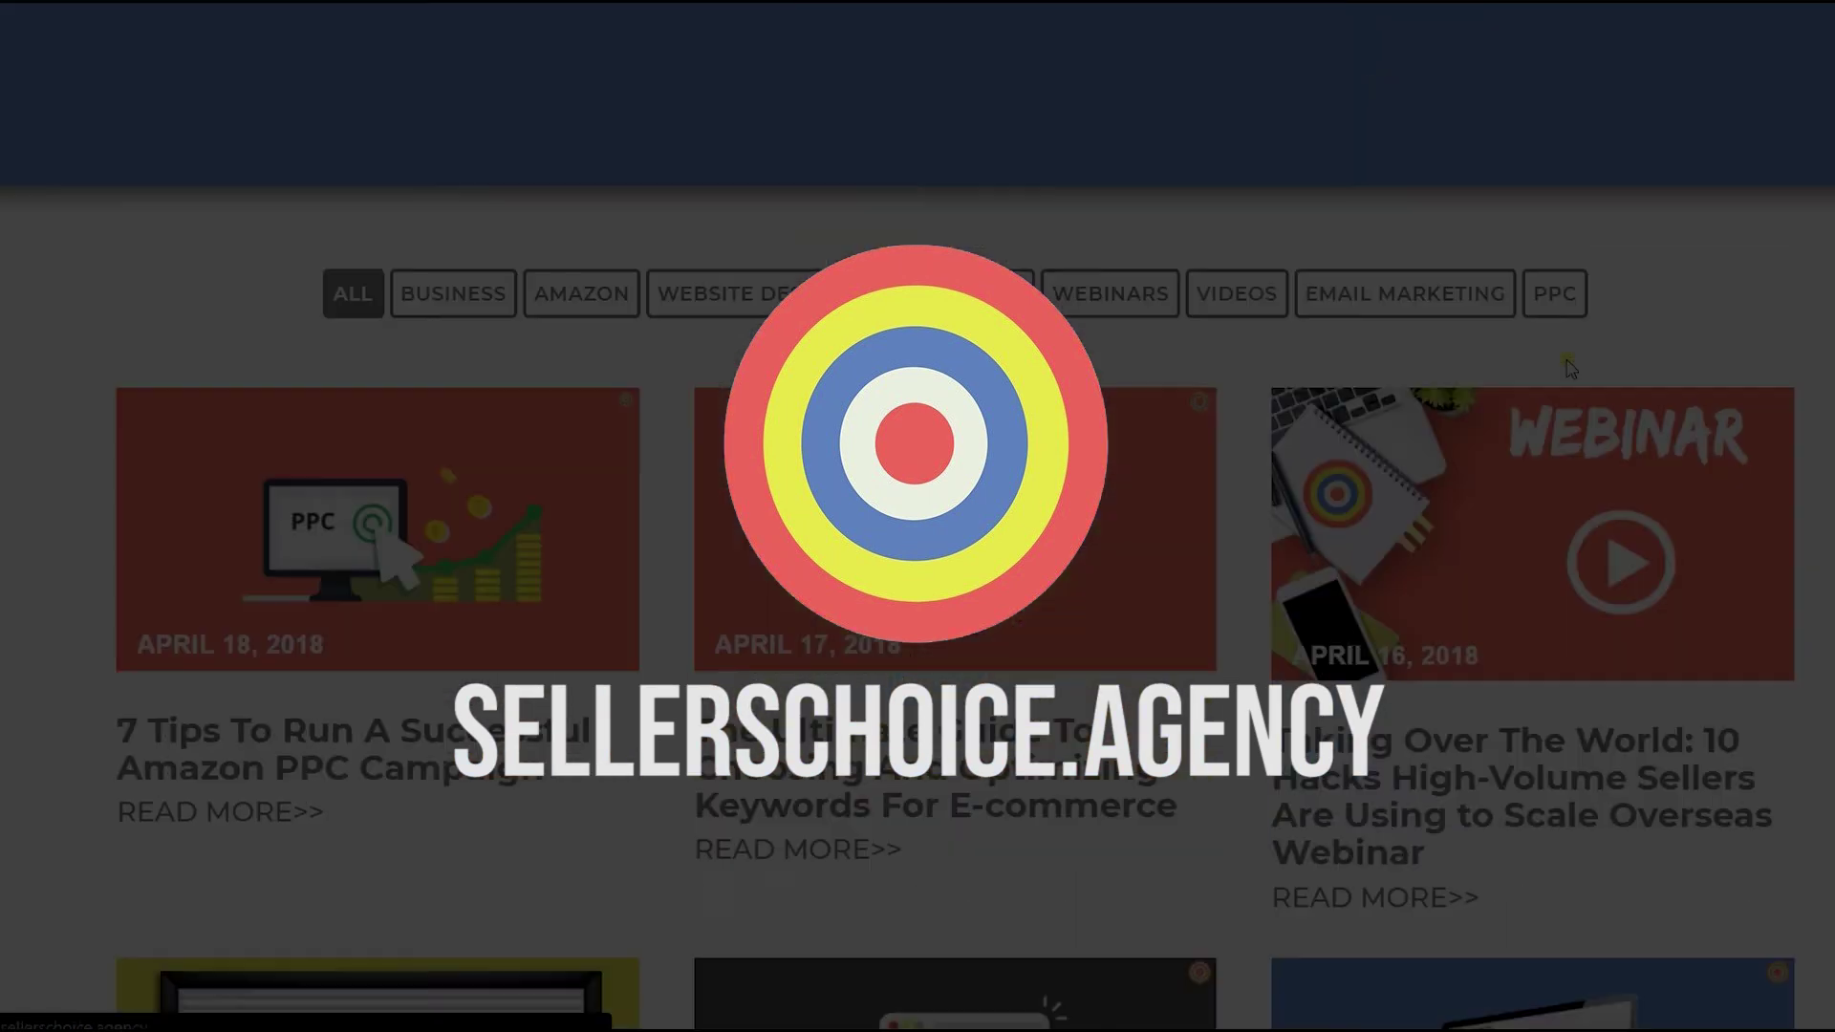